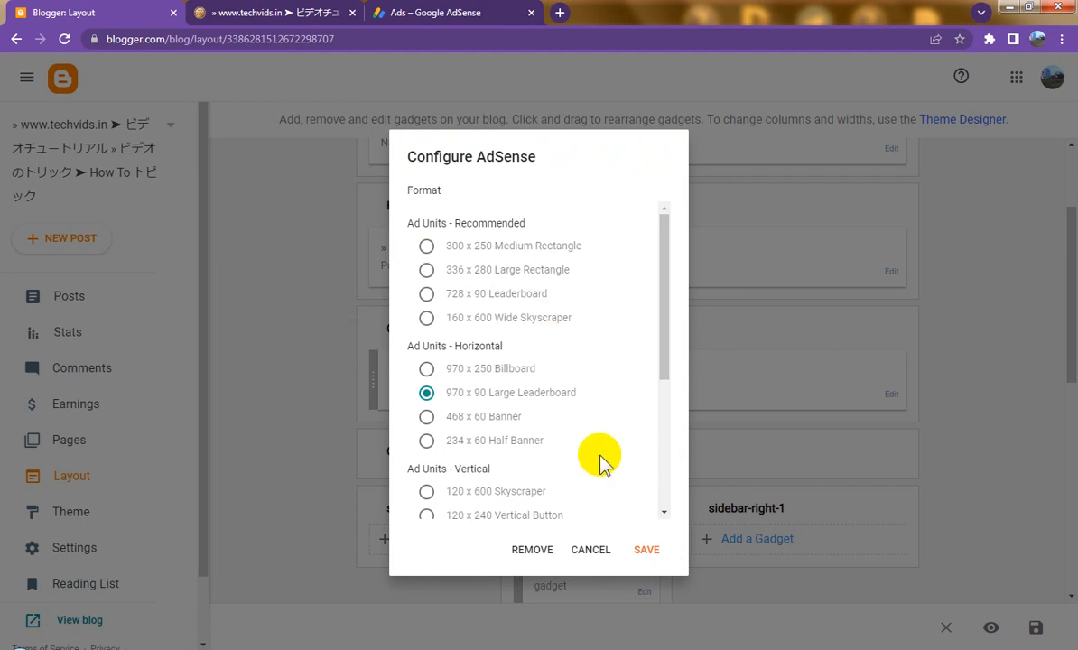
Step: Remove the AdSense gadget from the Blogger layout and confirm the removal
{"action": "left_click", "coordinate": [532, 553]}
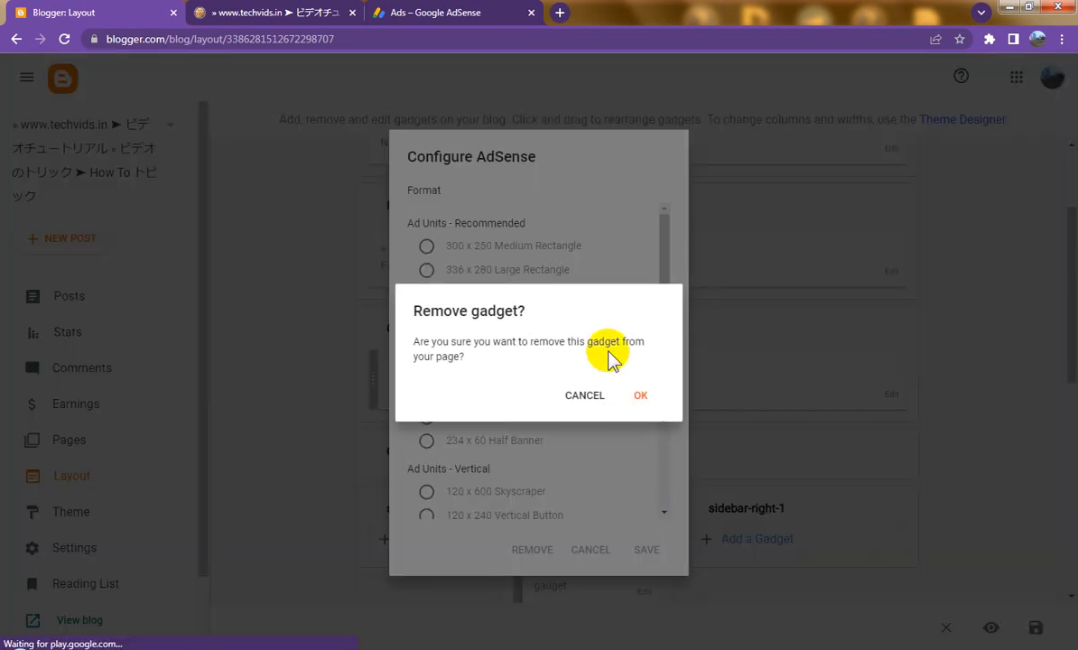
{"action": "left_click", "coordinate": [638, 395]}
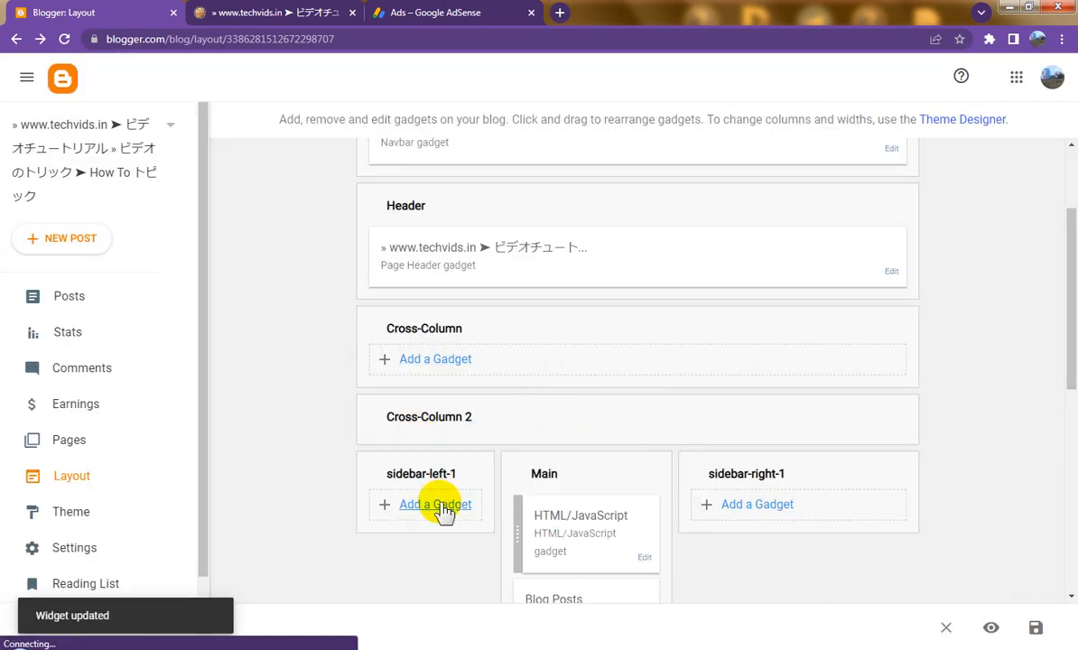
Step: Add an HTML/JavaScript gadget with the pasted AdSense ad code to sidebar-left-1 and save it
{"action": "left_click", "coordinate": [442, 509]}
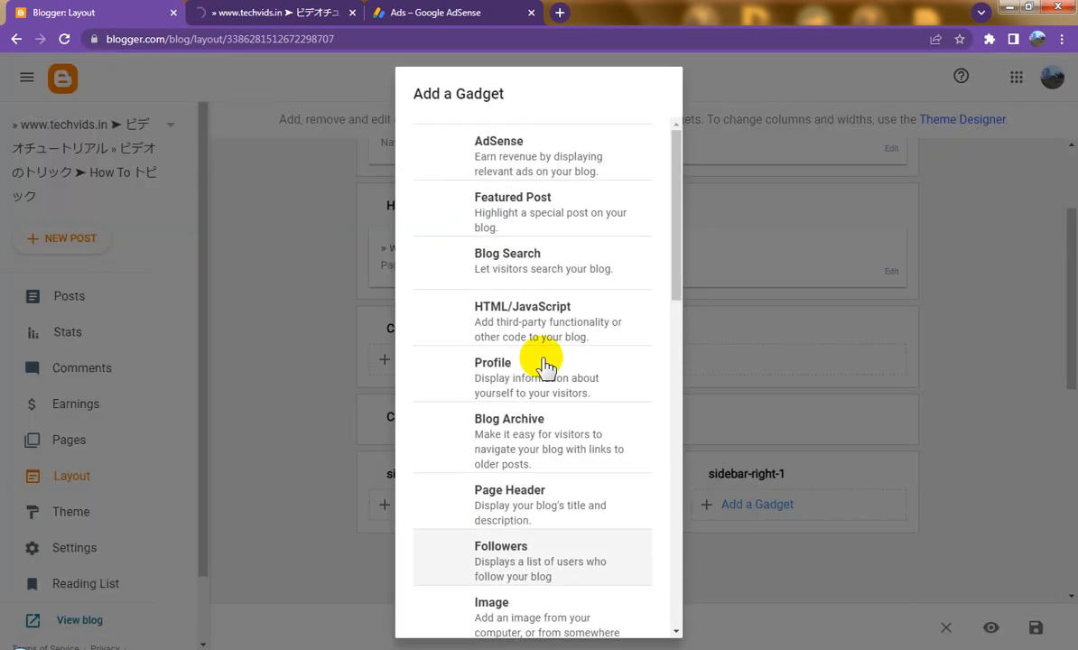
{"action": "left_click", "coordinate": [561, 320]}
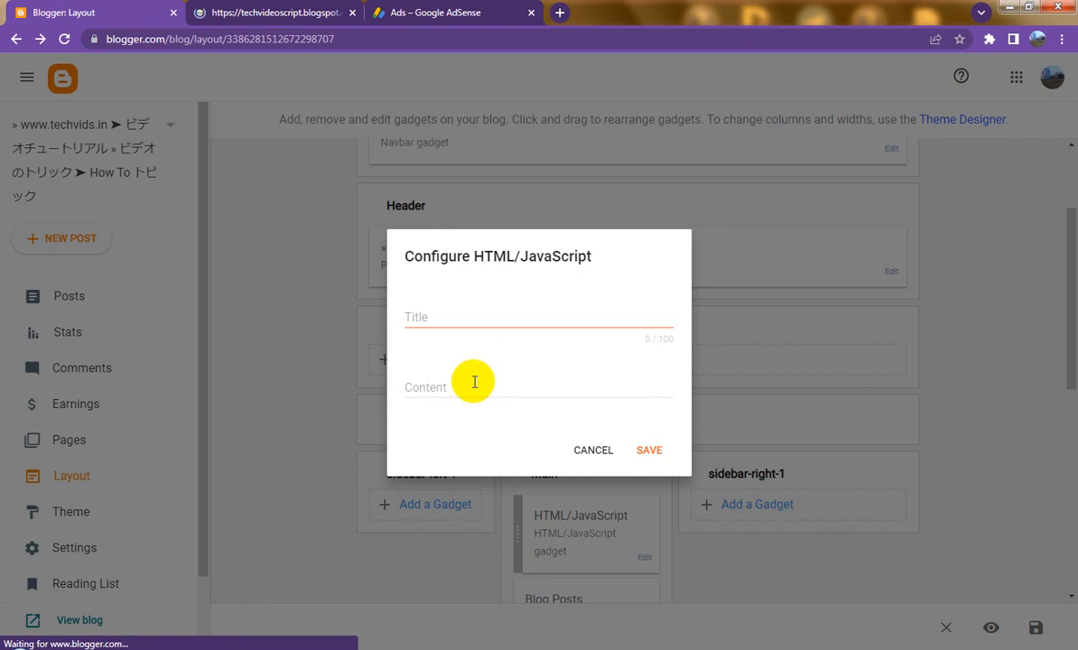
{"action": "left_click", "coordinate": [473, 382]}
{"action": "right_click", "coordinate": [473, 382]}
{"action": "left_click", "coordinate": [510, 471]}
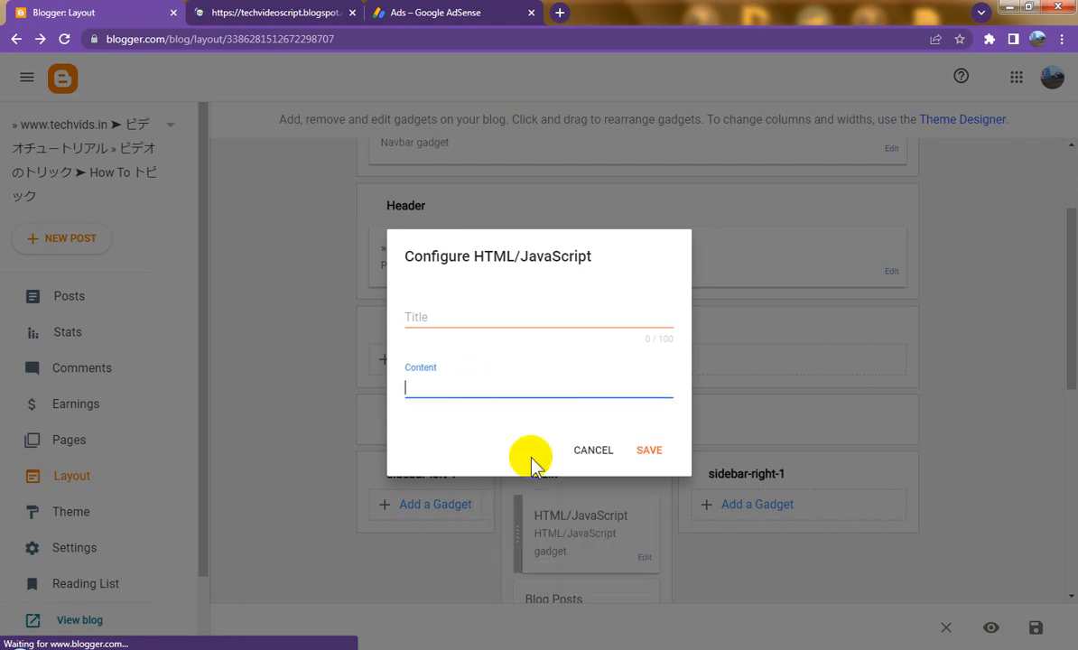
{"action": "left_click", "coordinate": [655, 548]}
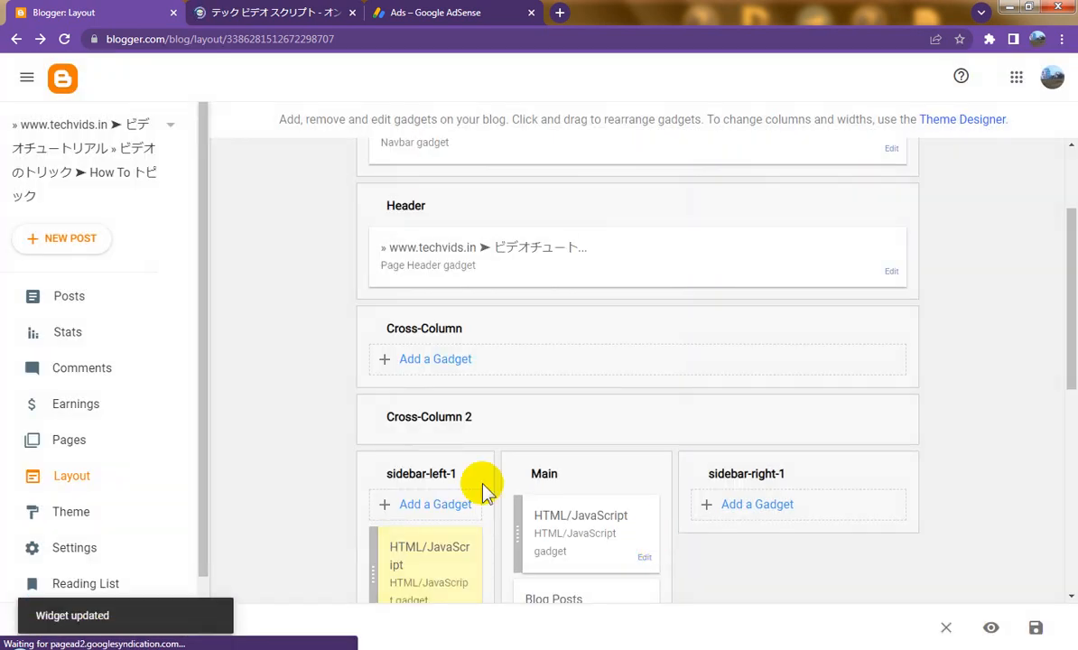
{"action": "scroll", "coordinate": [483, 490], "scroll_direction": "down", "scroll_amount": 2}
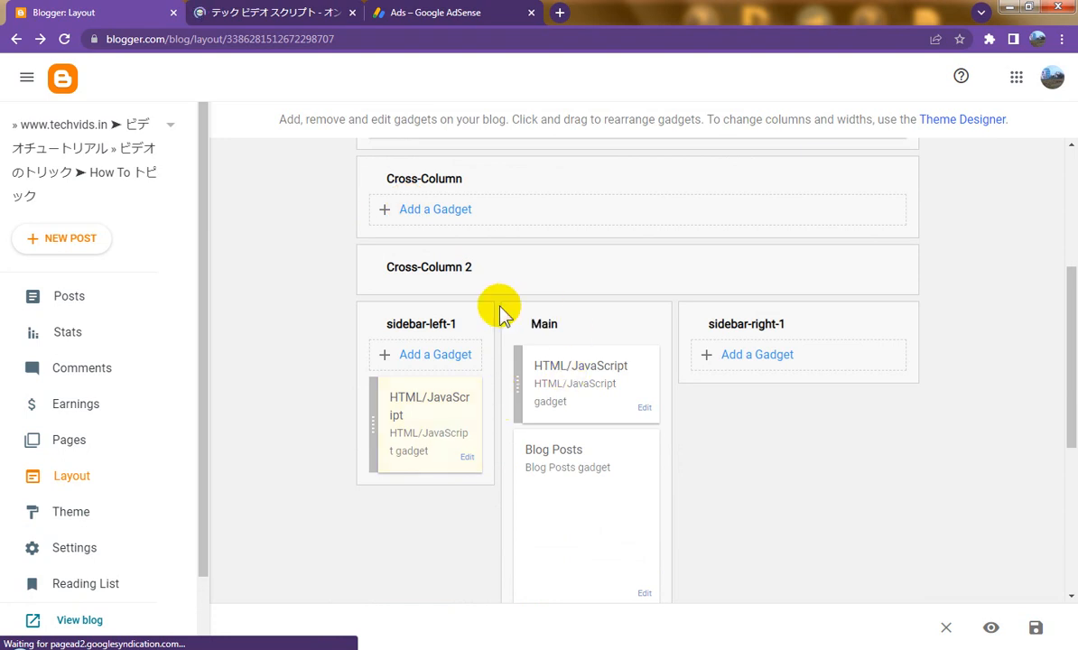
Step: Back on the AdSense ad units page, start a new horizontal display ad unit
{"action": "left_click", "coordinate": [448, 14]}
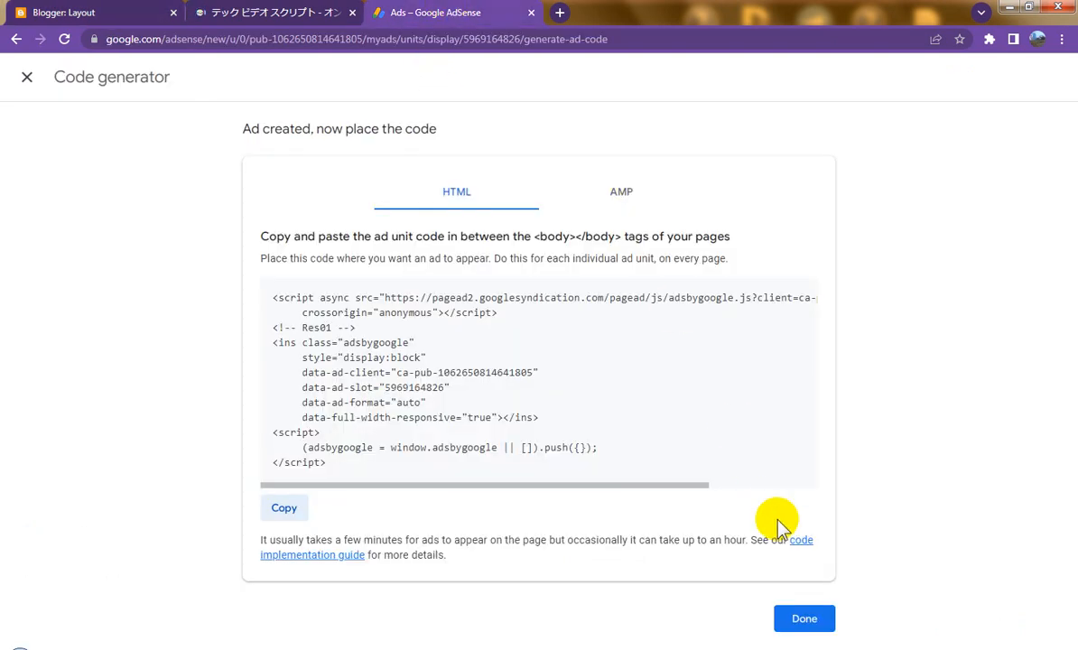
{"action": "left_click", "coordinate": [808, 619]}
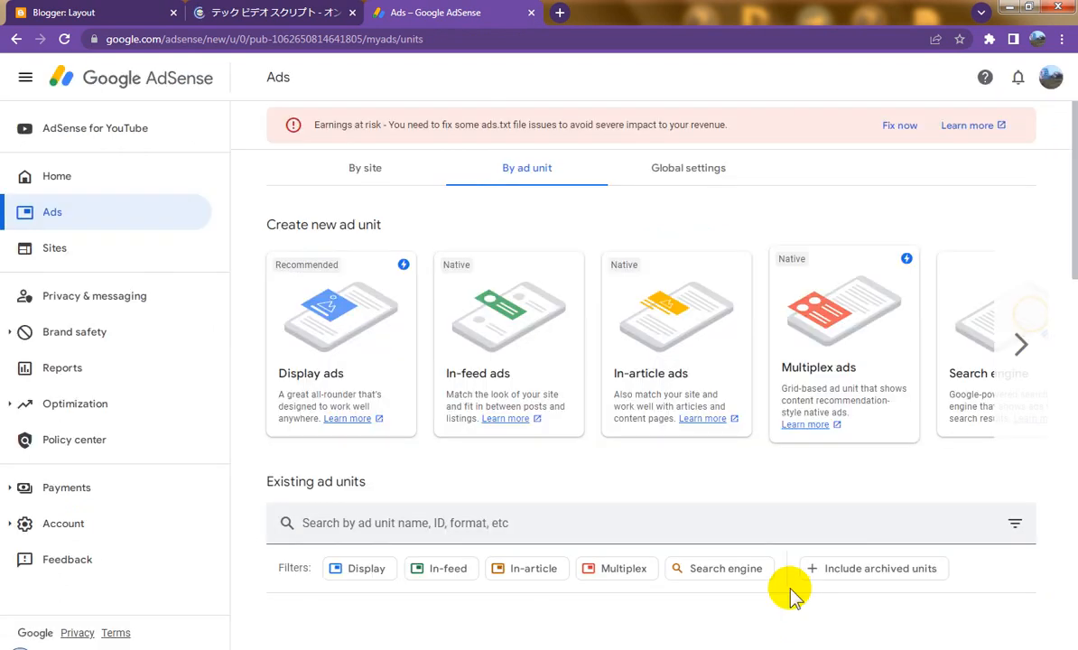
{"action": "left_click", "coordinate": [350, 327]}
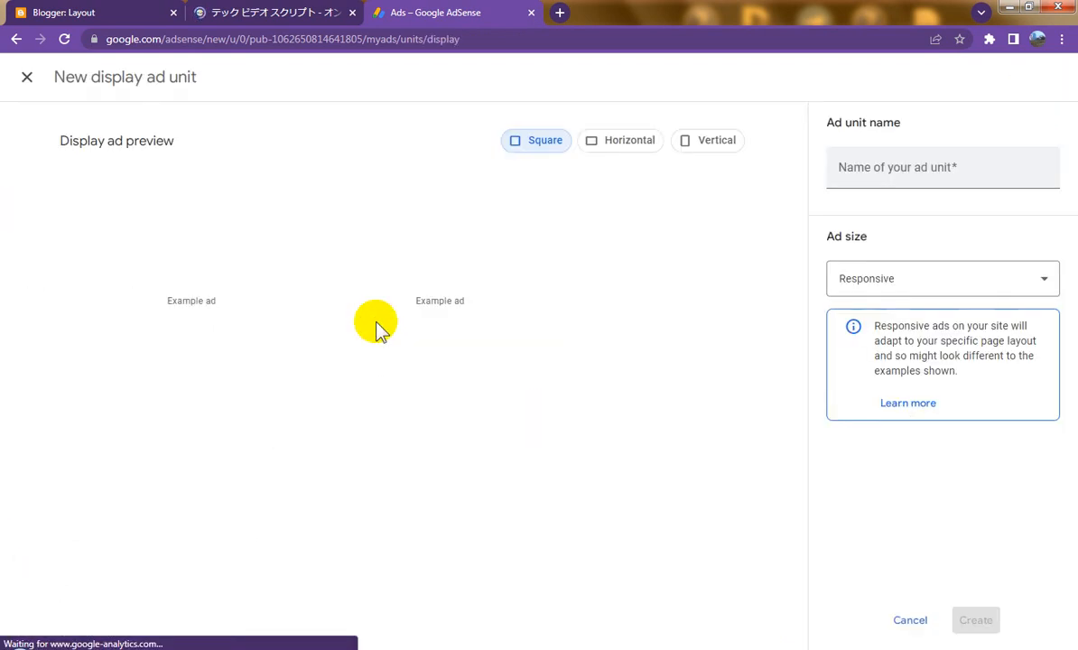
{"action": "left_click", "coordinate": [632, 142]}
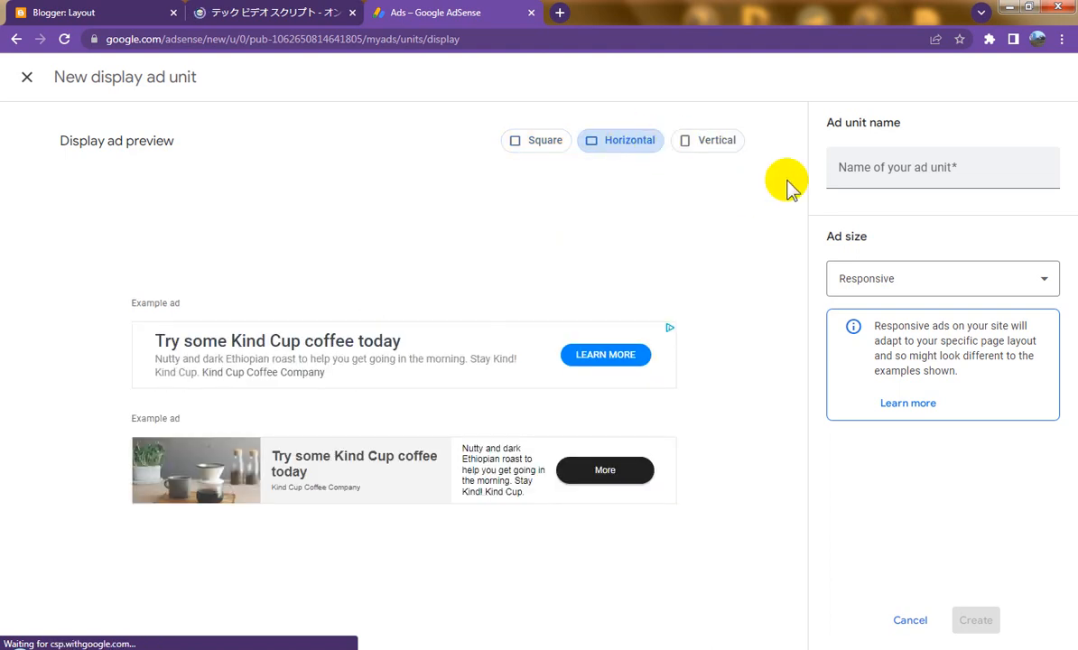
Step: Name the unit res02, create it, and copy its ad code
{"action": "left_click", "coordinate": [915, 168]}
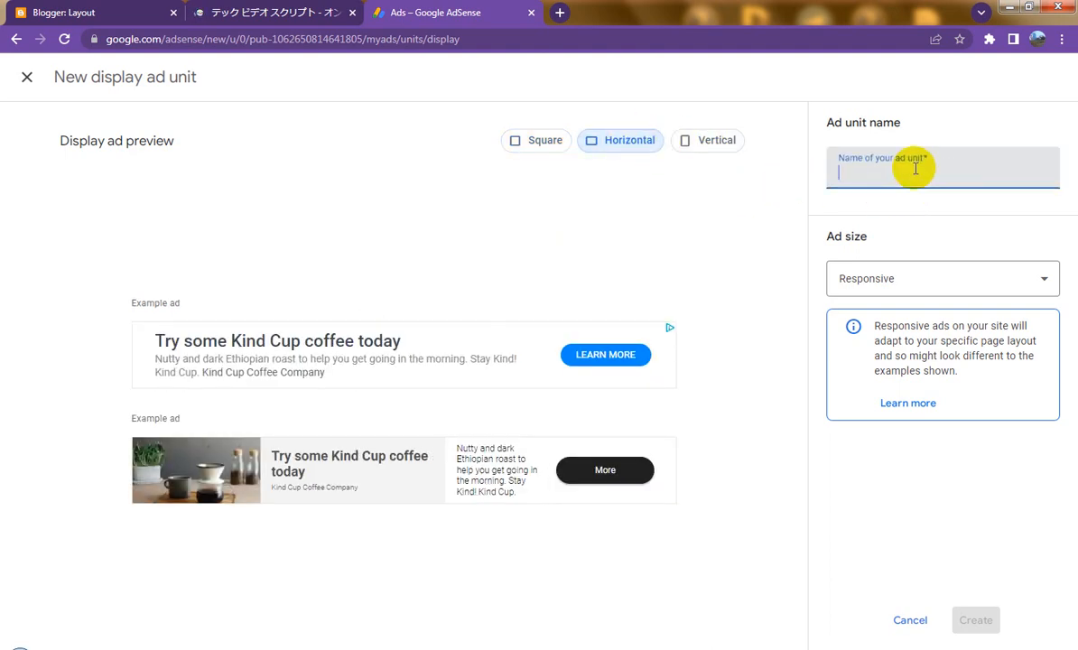
{"action": "type", "text": "res02"}
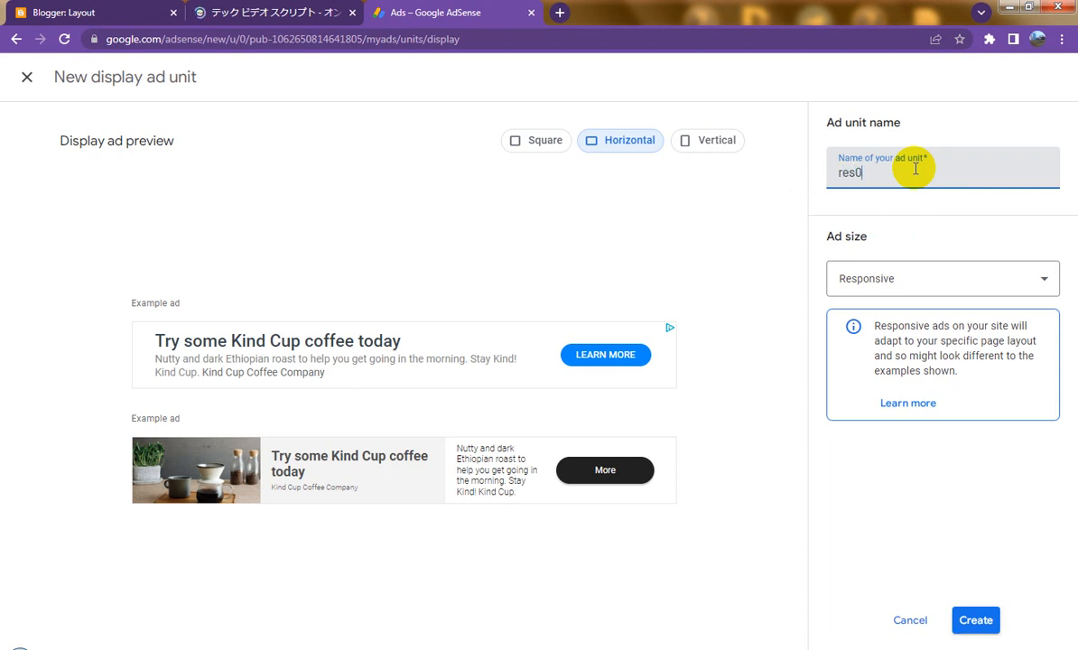
{"action": "left_click", "coordinate": [965, 620]}
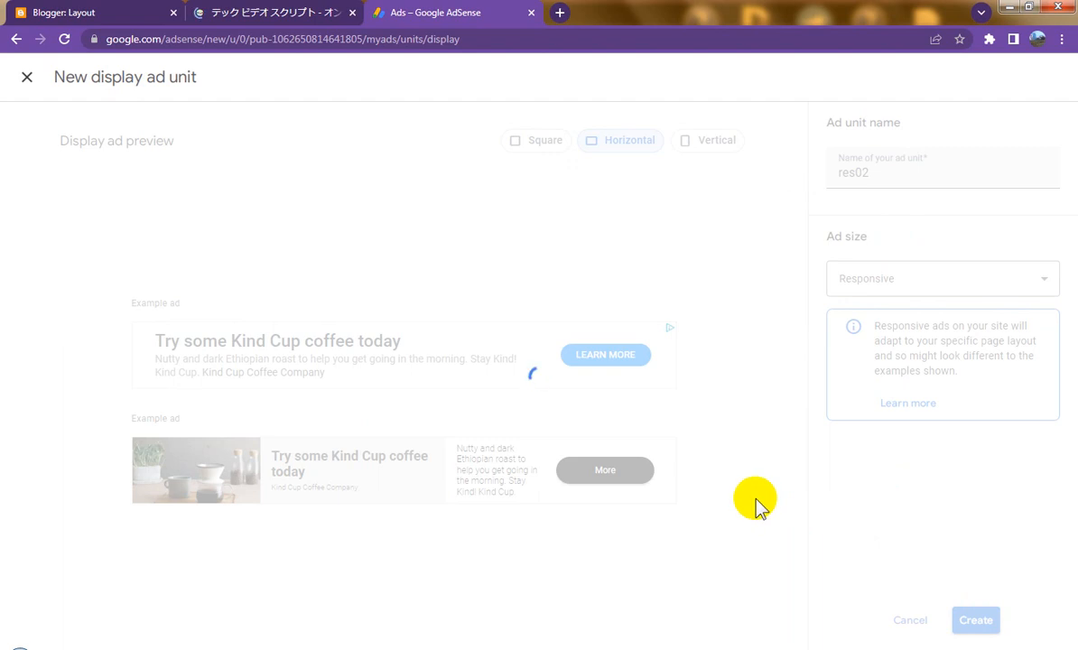
{"action": "left_click", "coordinate": [296, 508]}
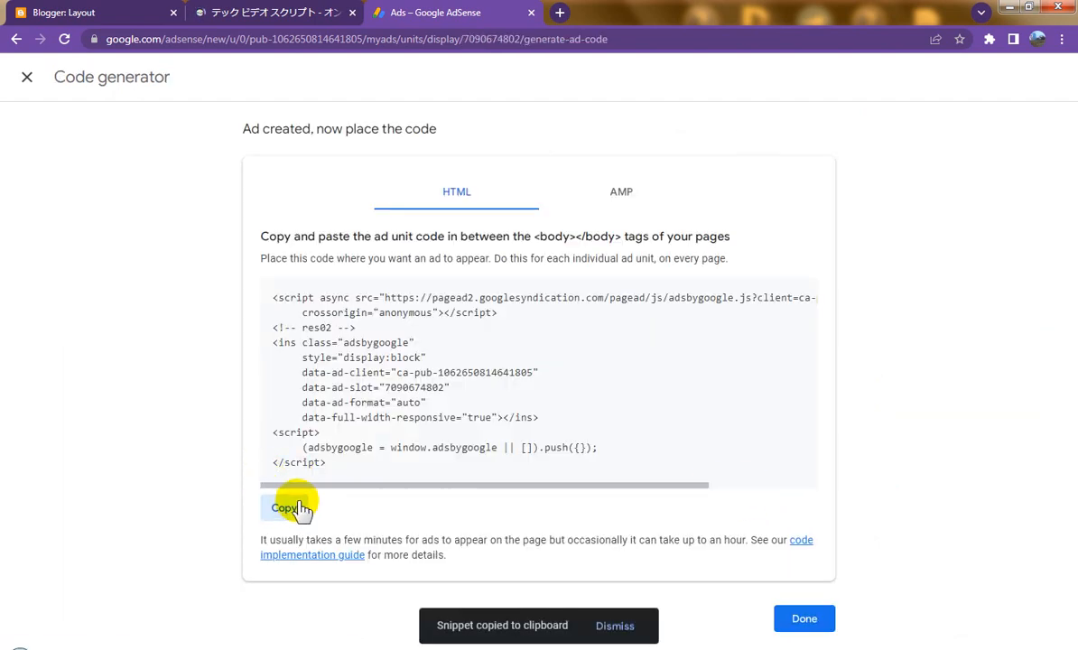
Step: Add an HTML/JavaScript gadget with the res02 code to sidebar-right-1, save the layout, and view the blog
{"action": "left_click", "coordinate": [106, 11]}
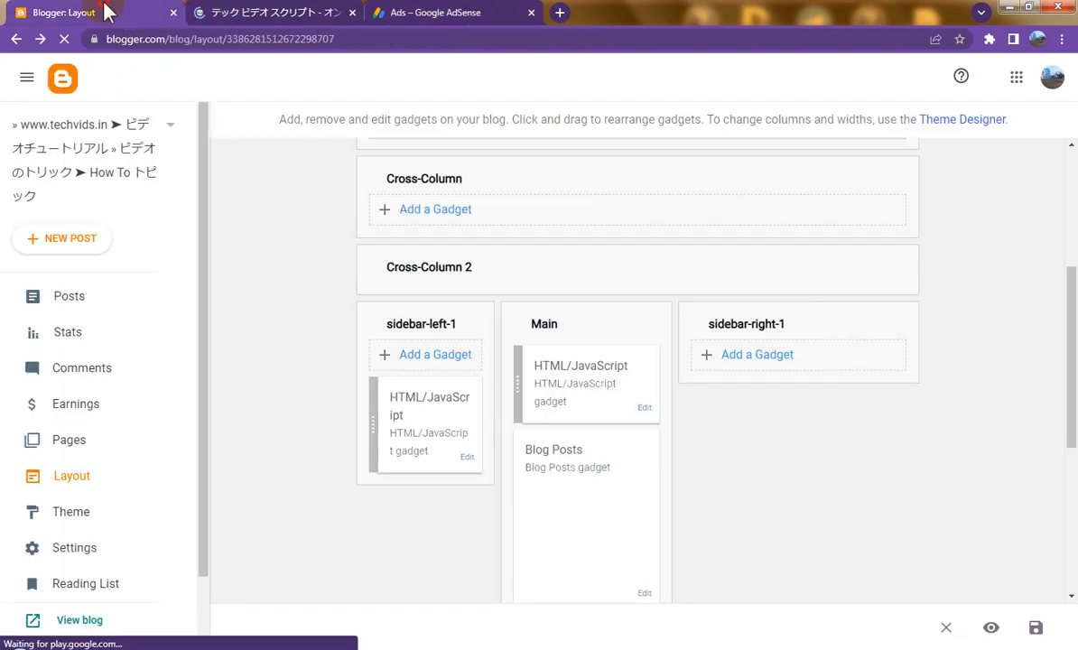
{"action": "left_click", "coordinate": [749, 356]}
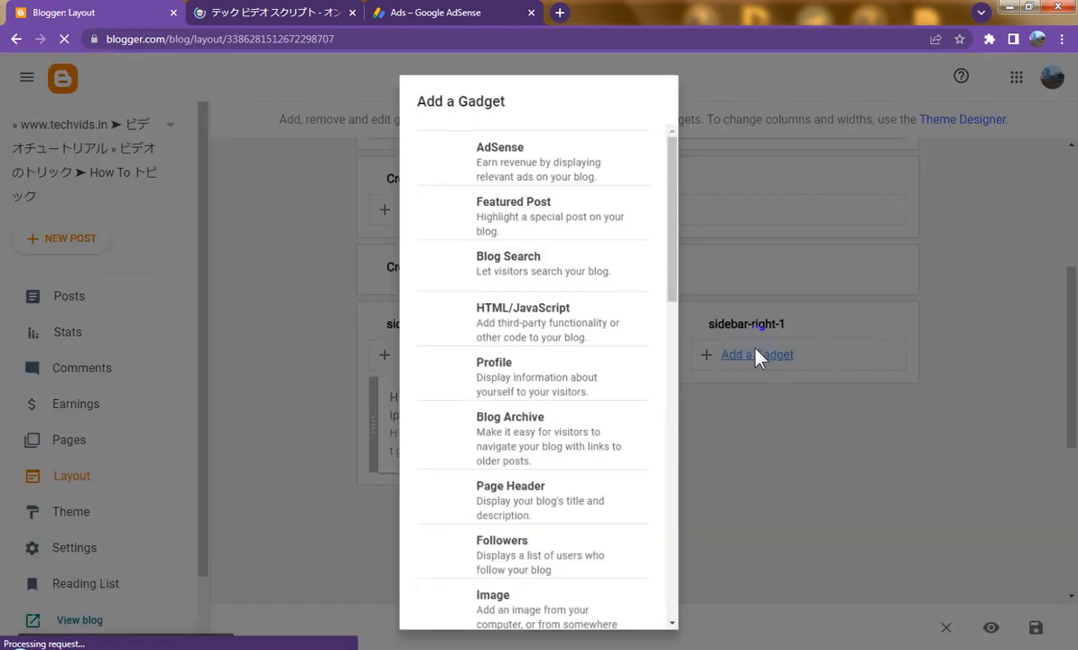
{"action": "left_click", "coordinate": [552, 329]}
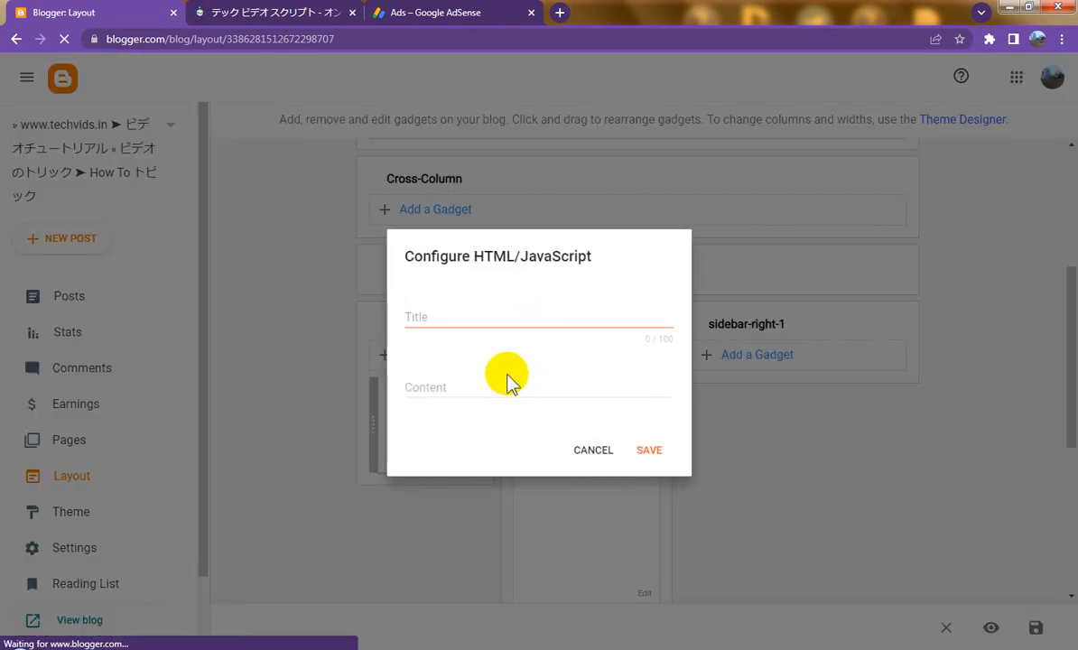
{"action": "left_click", "coordinate": [481, 384]}
{"action": "right_click", "coordinate": [486, 390]}
{"action": "left_click", "coordinate": [520, 476]}
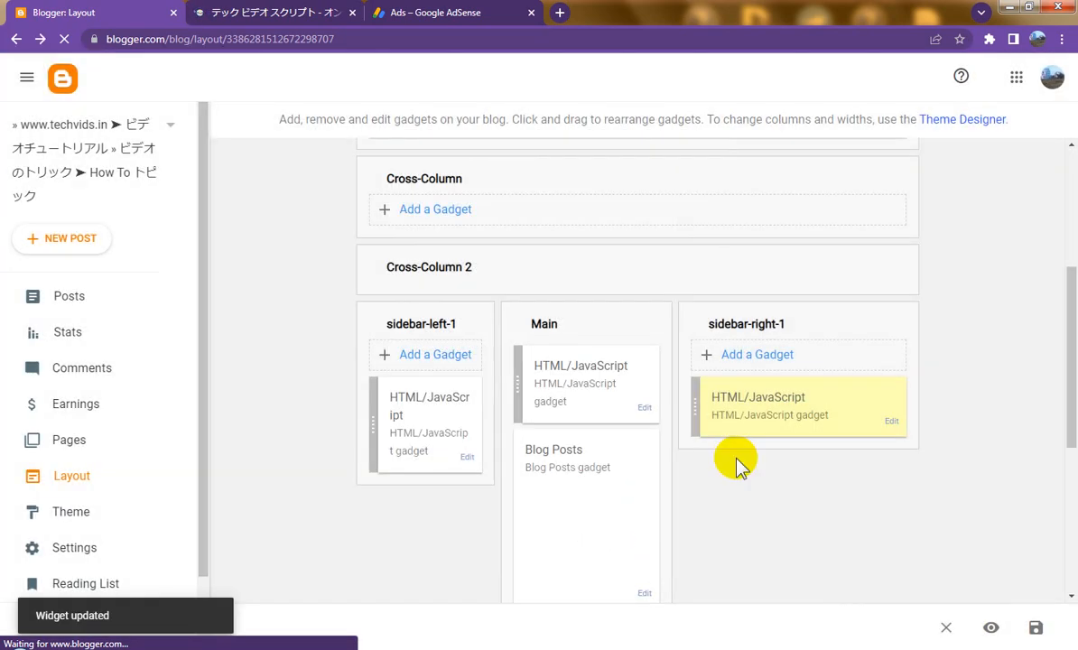
{"action": "left_click", "coordinate": [1034, 624]}
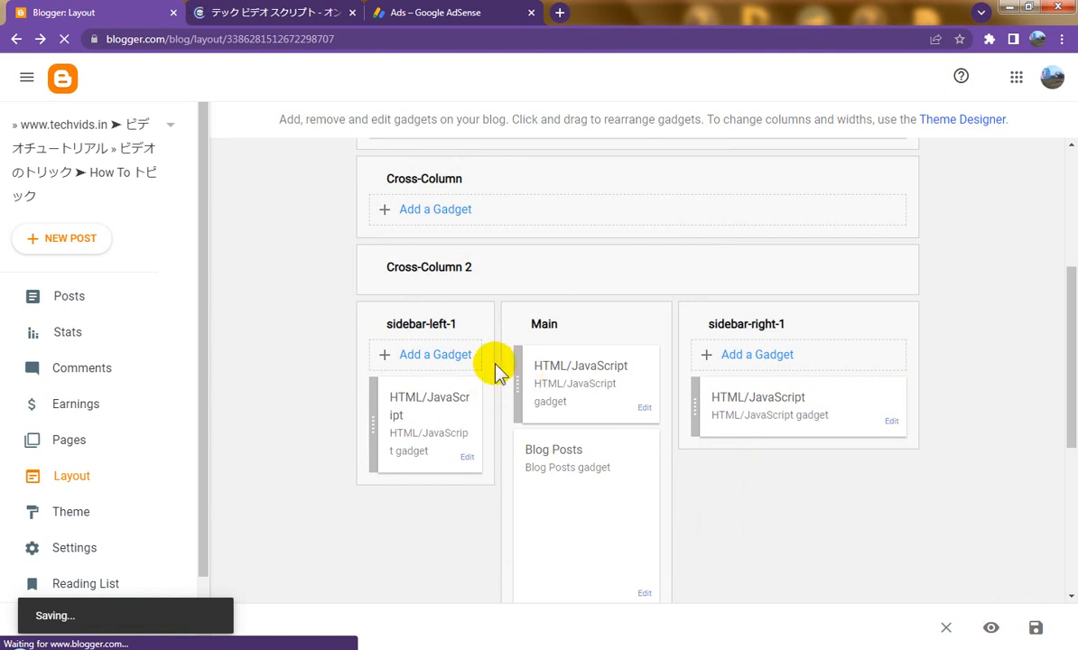
{"action": "left_click", "coordinate": [251, 14]}
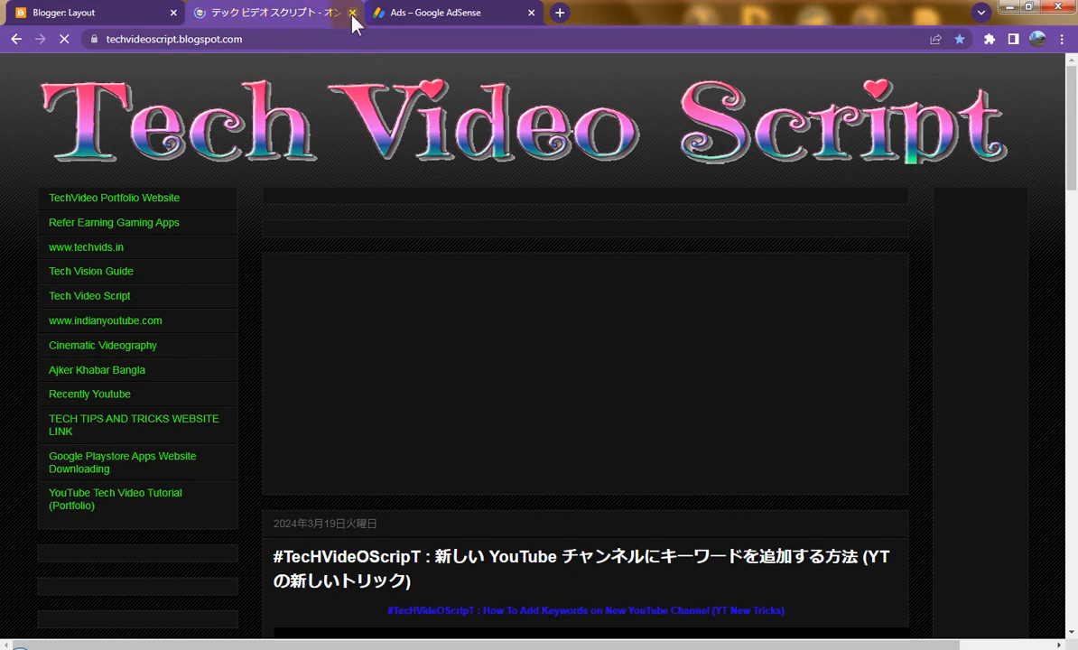
Step: Close the old blog tab, finish in AdSense, and open the live blog from Blogger
{"action": "middle_click", "coordinate": [193, 14]}
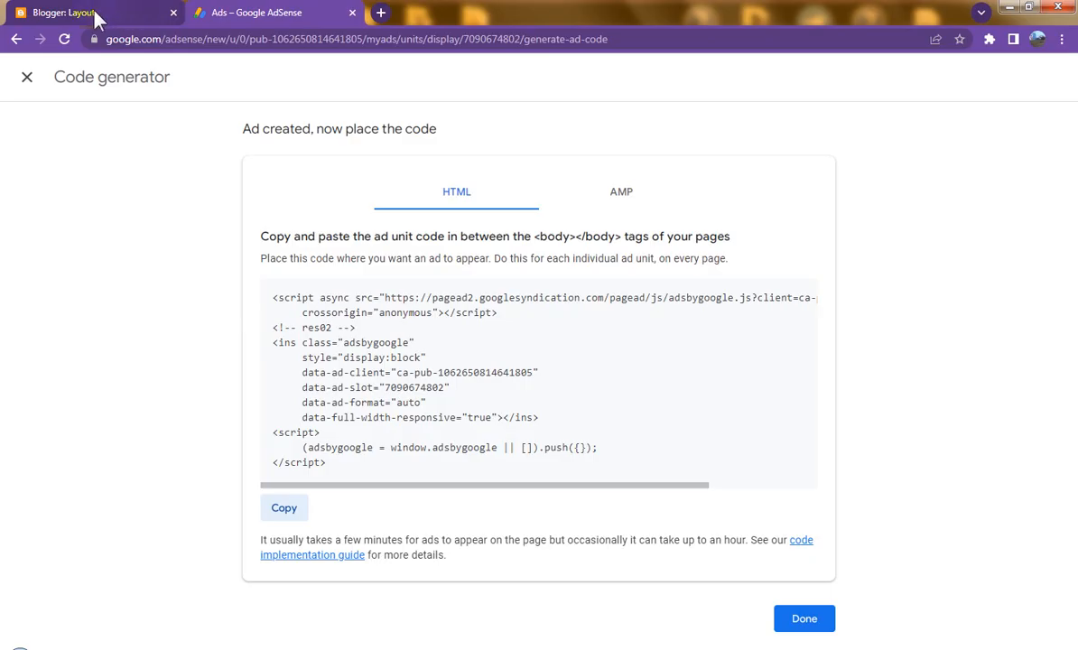
{"action": "left_click", "coordinate": [804, 619]}
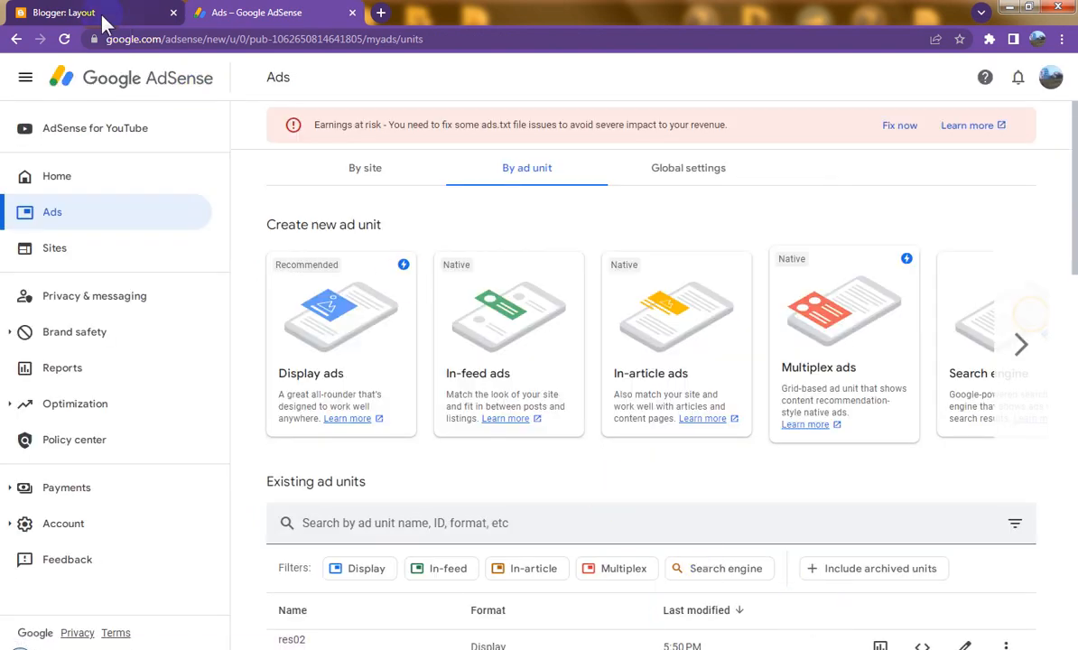
{"action": "left_click", "coordinate": [99, 17]}
{"action": "left_click", "coordinate": [73, 617]}
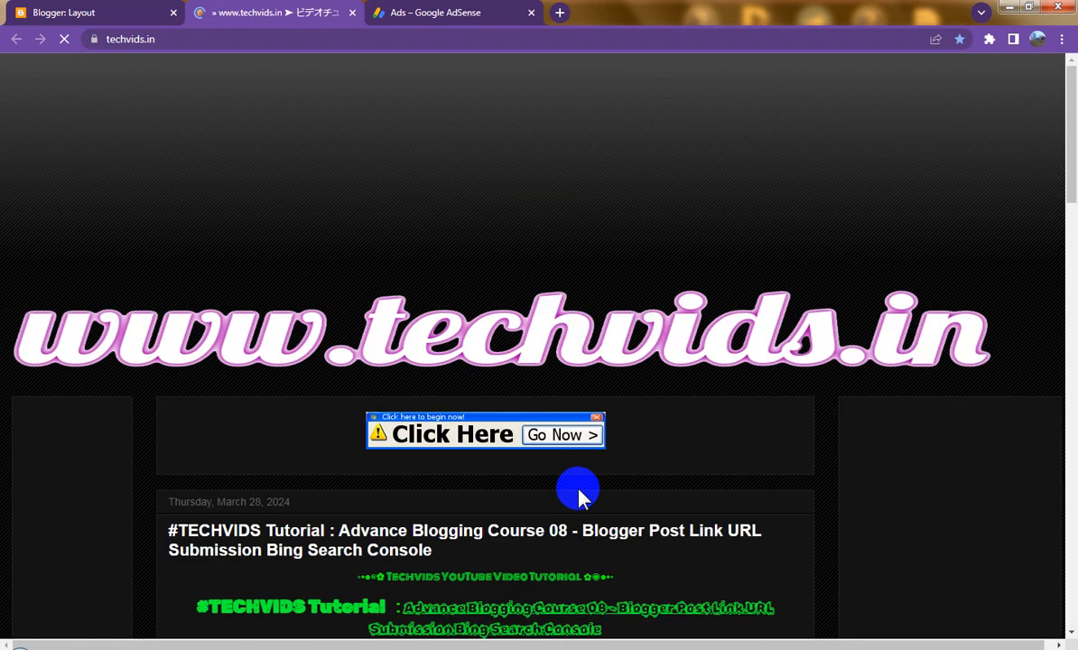
Step: Scroll through techvids.in to confirm the ad displays, then return to AdSense
{"action": "scroll", "coordinate": [578, 490], "scroll_direction": "down", "scroll_amount": 2}
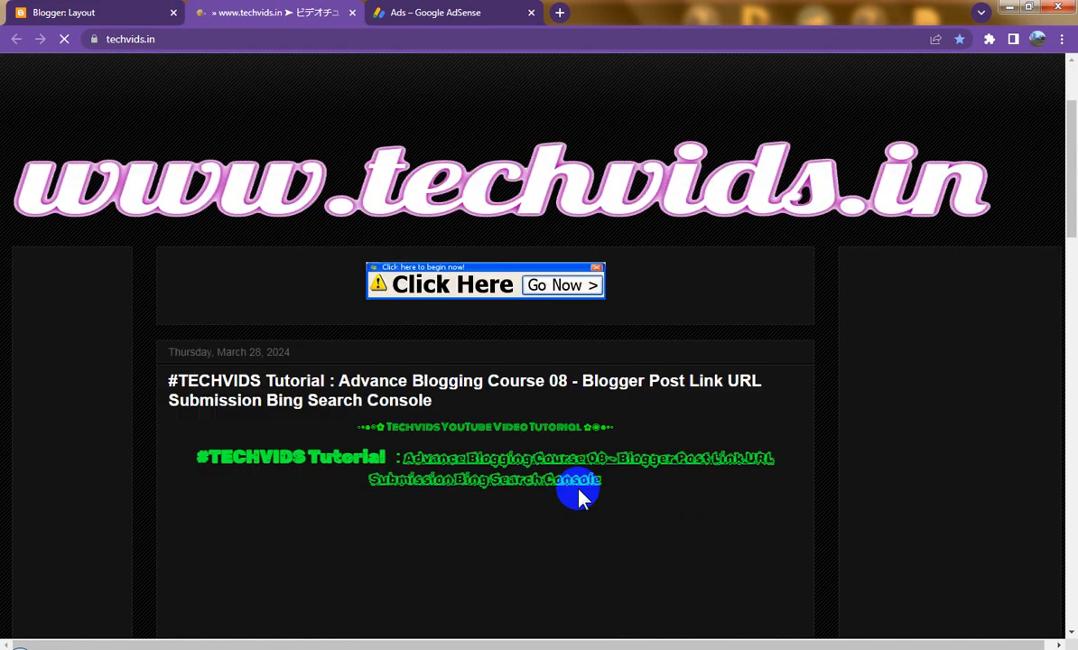
{"action": "scroll", "coordinate": [578, 495], "scroll_direction": "down", "scroll_amount": 3}
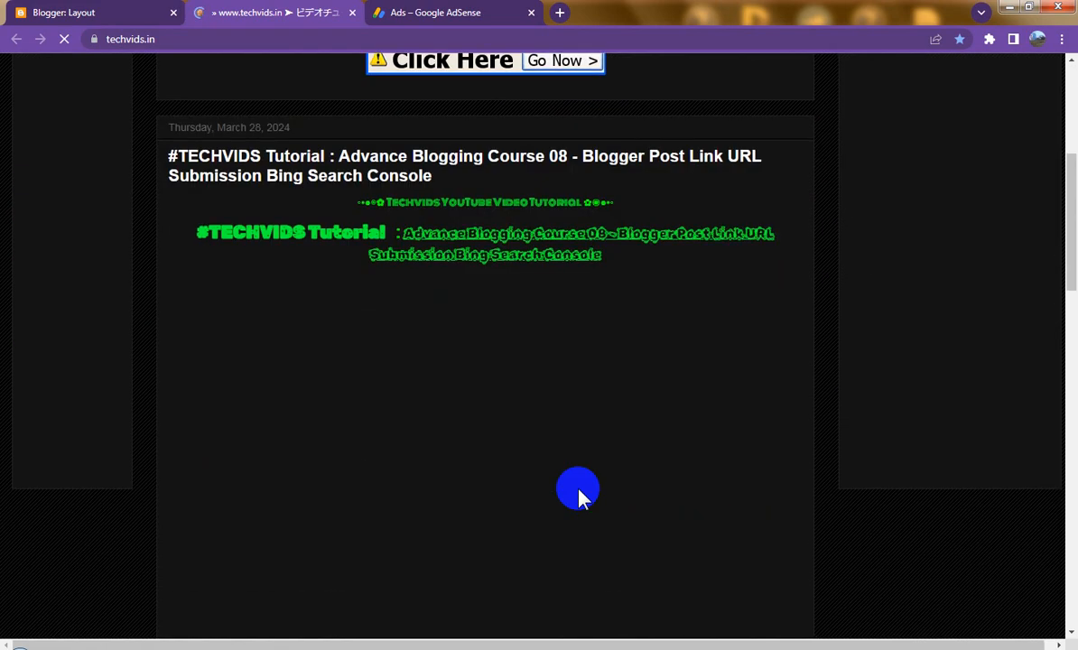
{"action": "scroll", "coordinate": [578, 495], "scroll_direction": "down", "scroll_amount": 4}
{"action": "scroll", "coordinate": [578, 495], "scroll_direction": "down", "scroll_amount": 11}
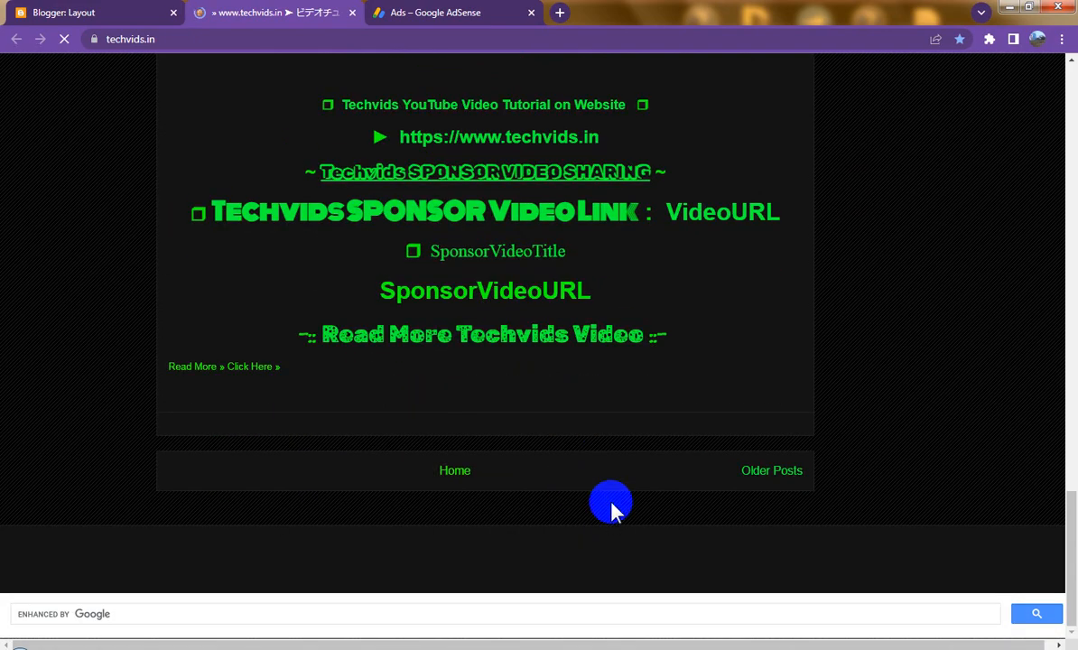
{"action": "scroll", "coordinate": [615, 511], "scroll_direction": "up", "scroll_amount": 8}
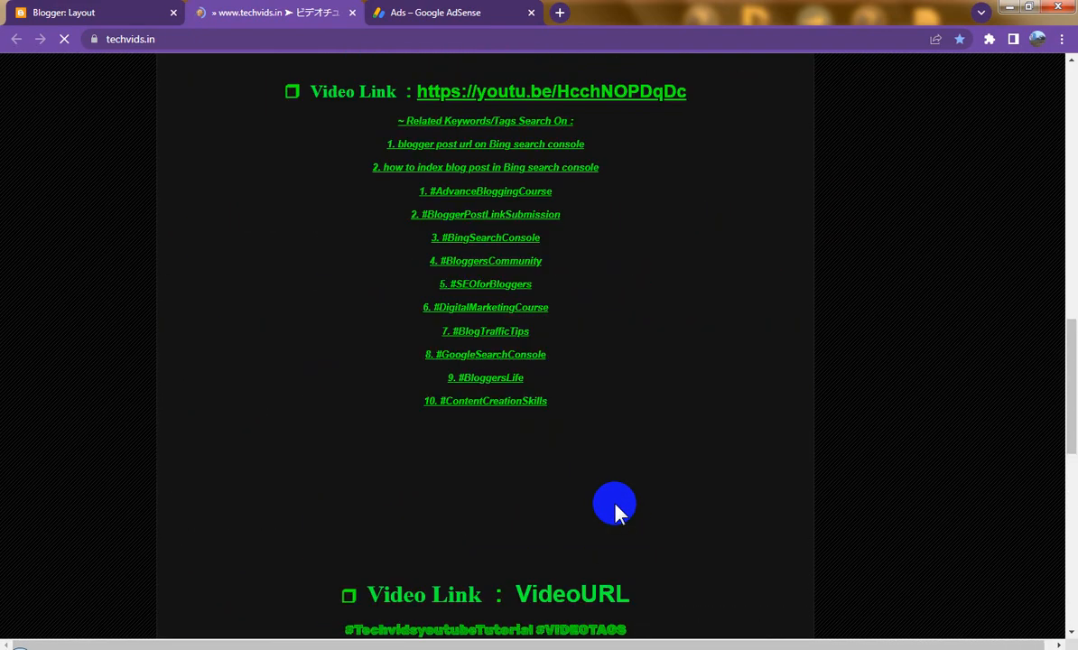
{"action": "scroll", "coordinate": [615, 511], "scroll_direction": "up", "scroll_amount": 10}
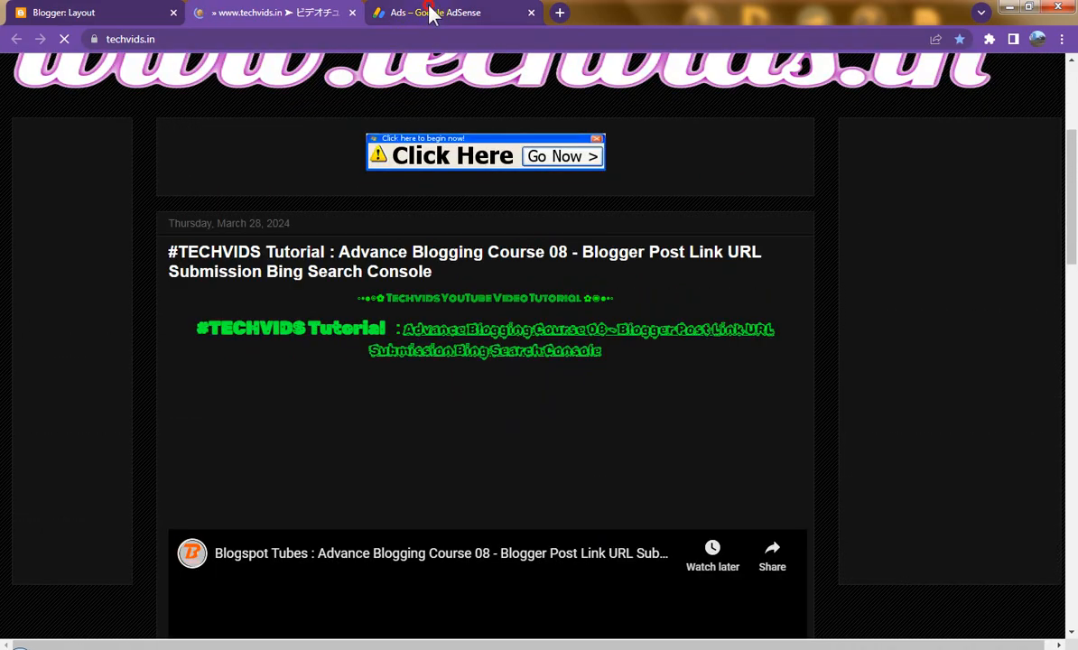
{"action": "left_click", "coordinate": [430, 12]}
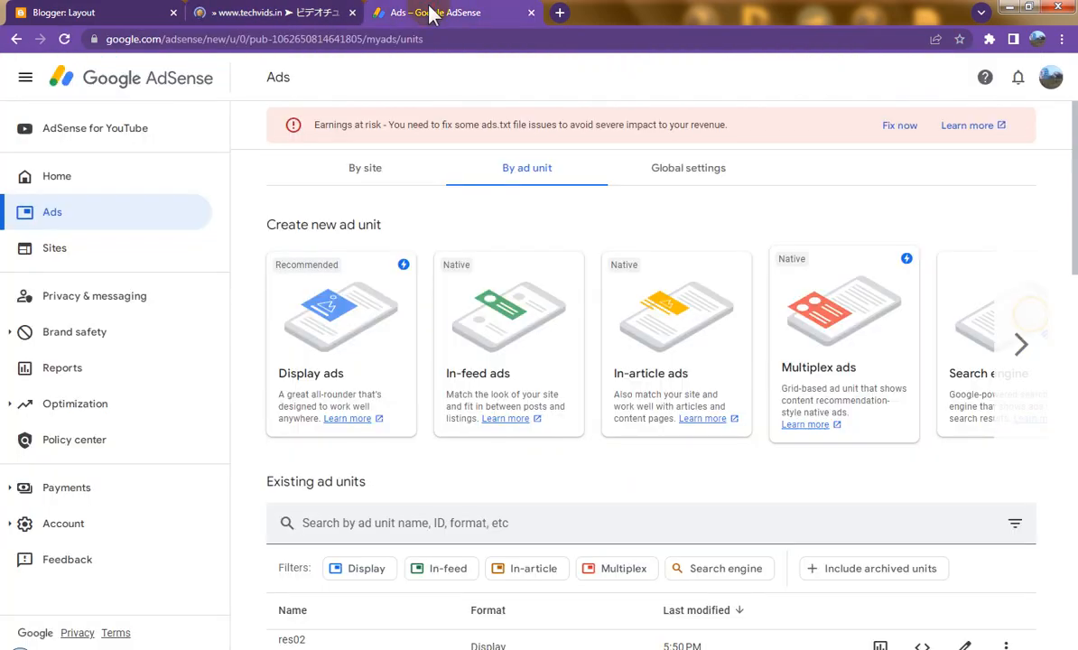
Step: Start a new display ad unit in AdSense with the horizontal format
{"action": "left_click", "coordinate": [355, 321]}
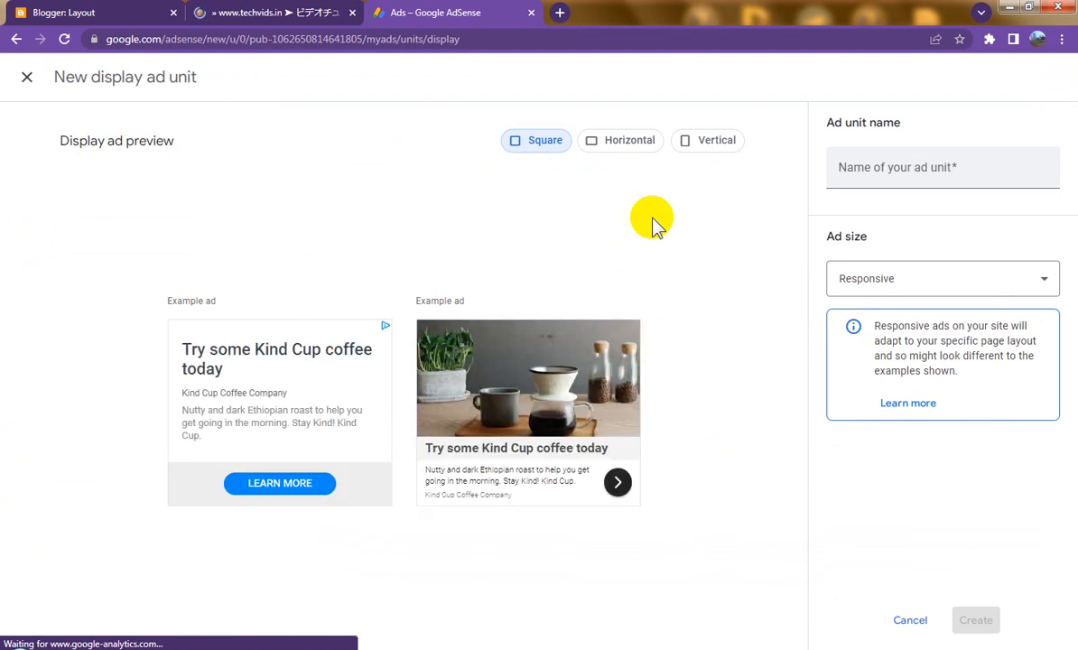
{"action": "left_click", "coordinate": [122, 18]}
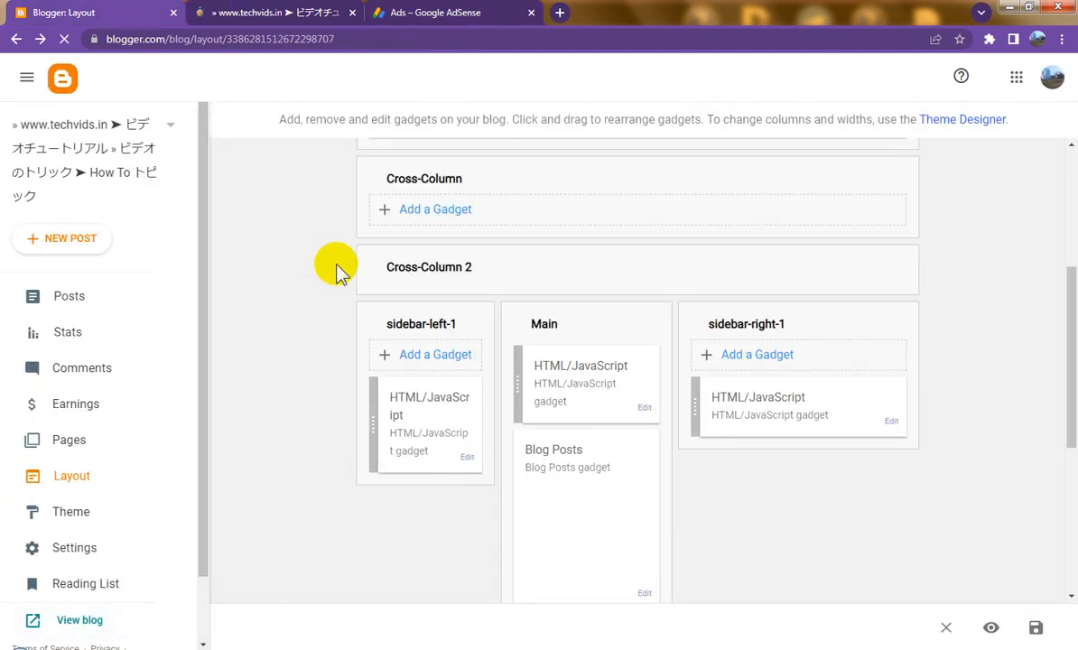
{"action": "left_click", "coordinate": [435, 14]}
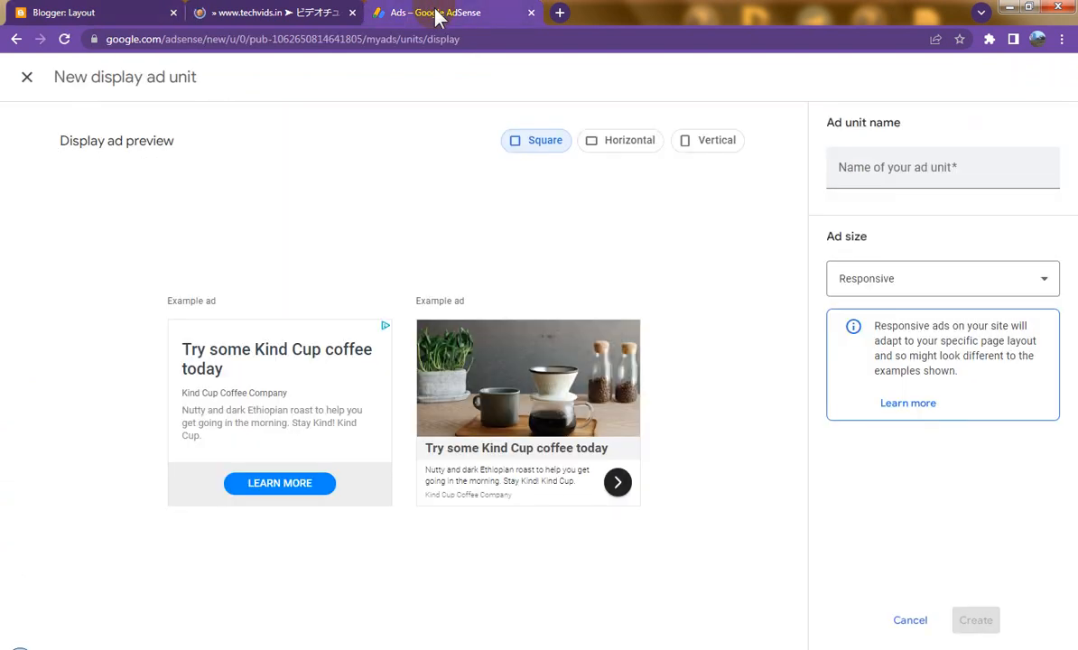
{"action": "left_click", "coordinate": [636, 144]}
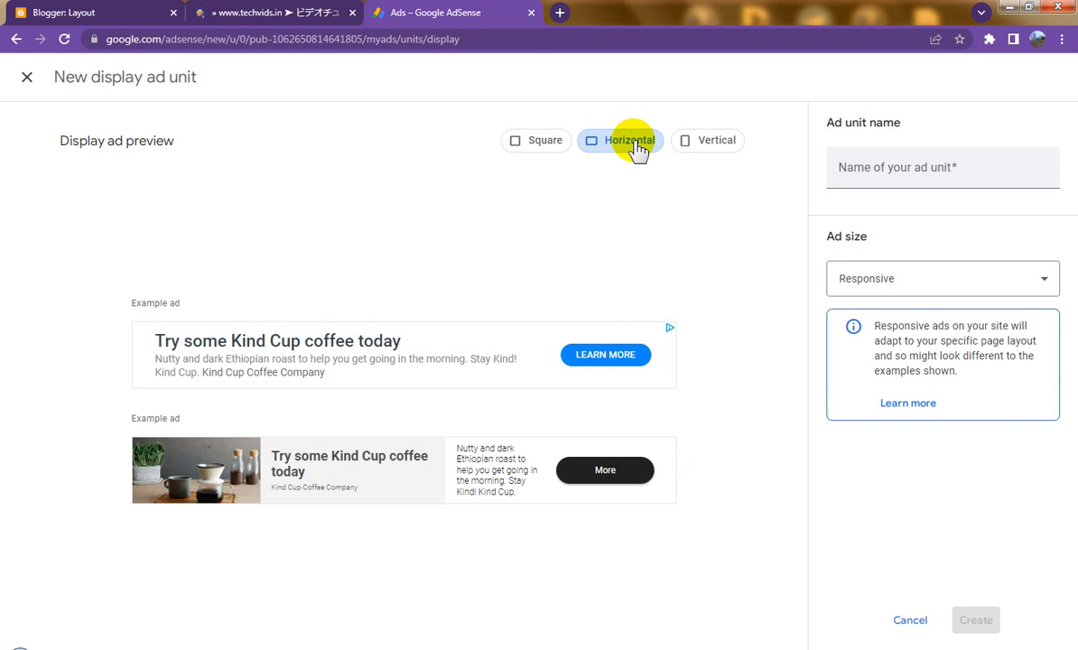
Step: Name the unit res03, create it, and copy its ad code
{"action": "left_click", "coordinate": [889, 172]}
{"action": "type", "text": "res03"}
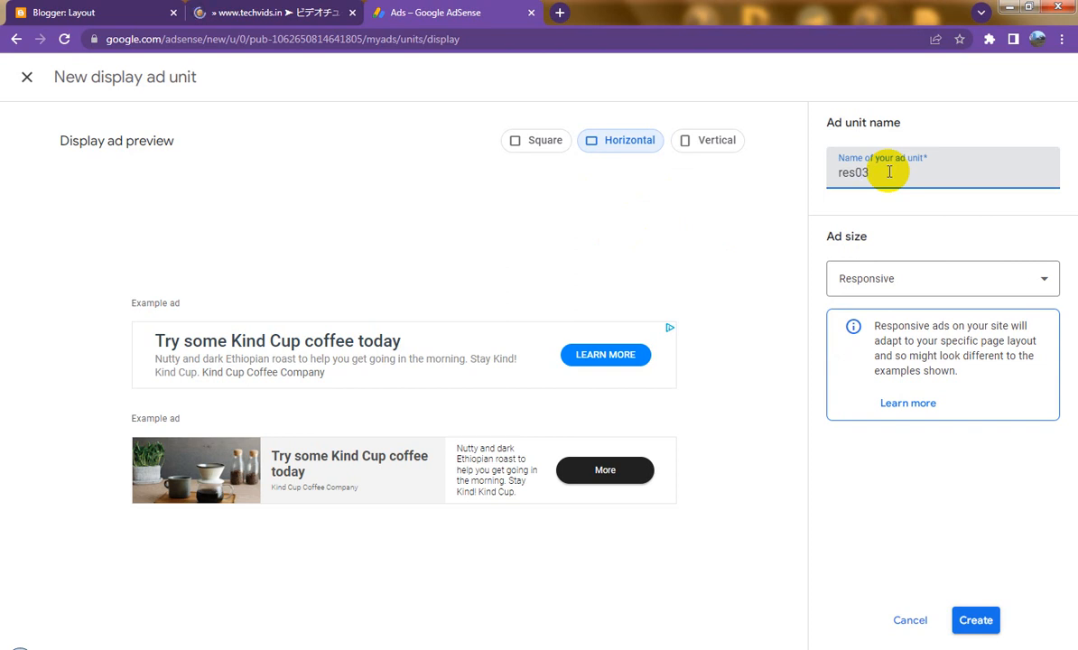
{"action": "left_click", "coordinate": [980, 621]}
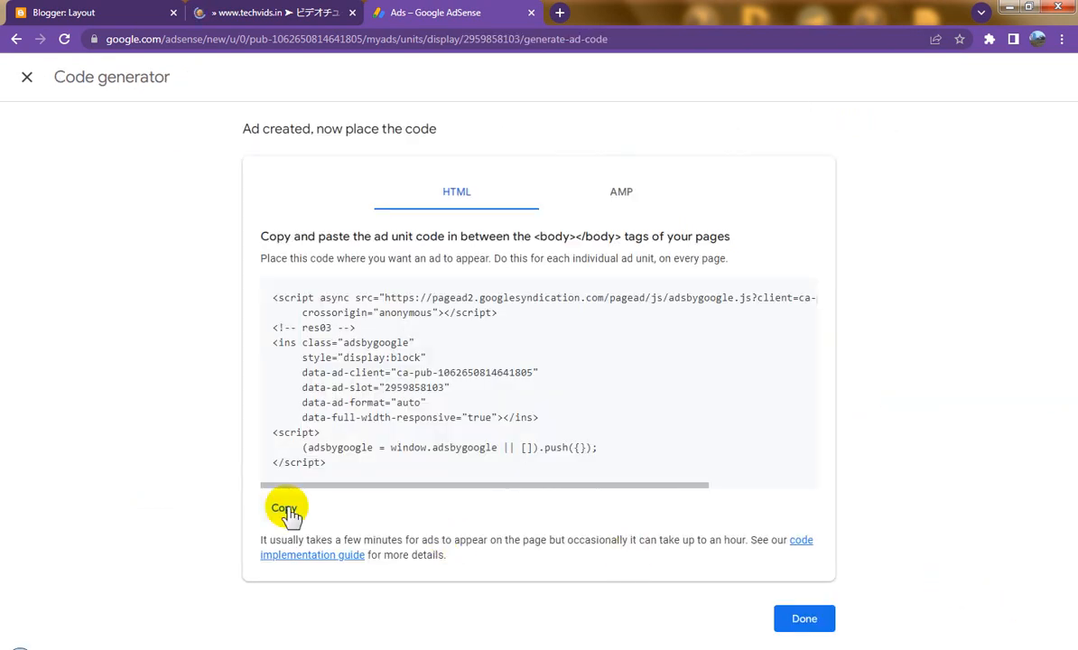
{"action": "left_click", "coordinate": [285, 508]}
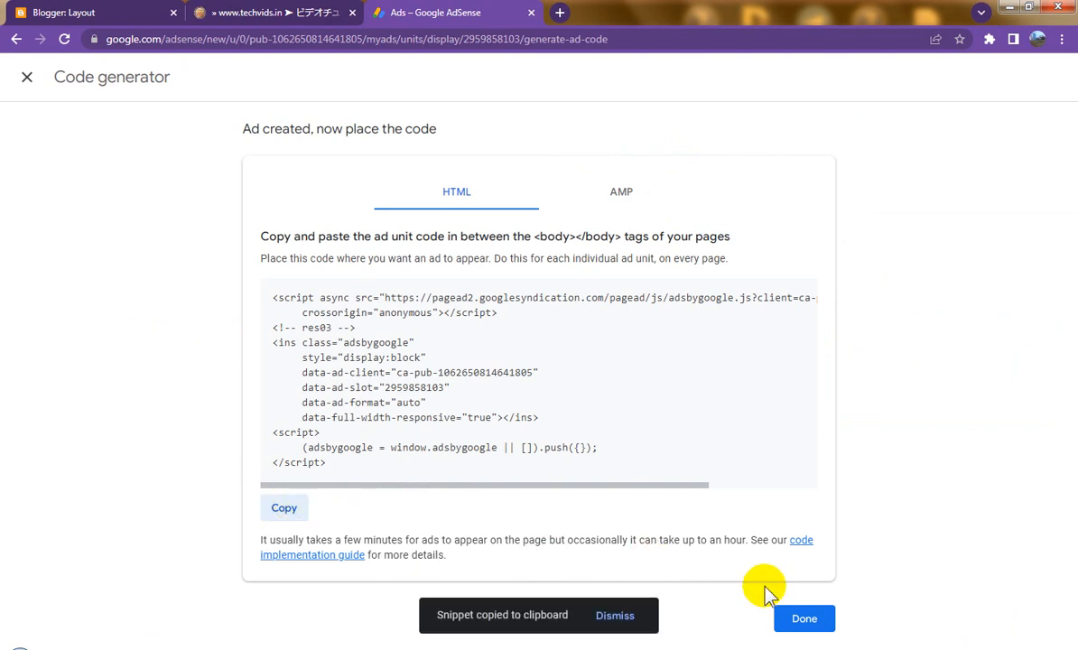
{"action": "left_click", "coordinate": [90, 18]}
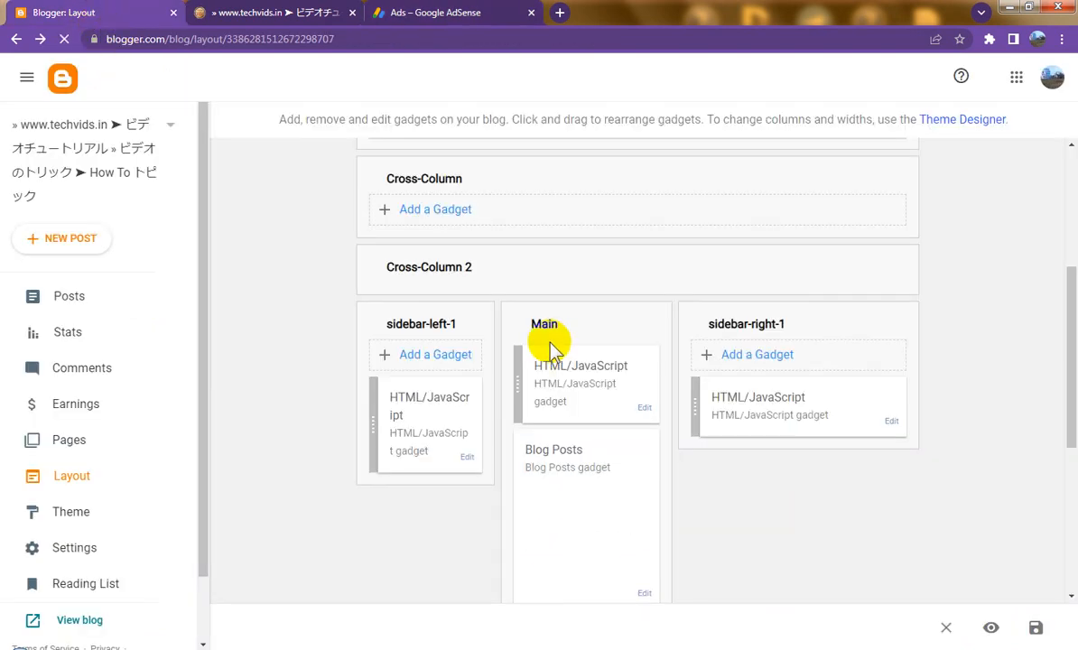
Step: Add an HTML/JavaScript gadget with the res03 code to Cross-Column and save the layout
{"action": "left_click", "coordinate": [441, 211]}
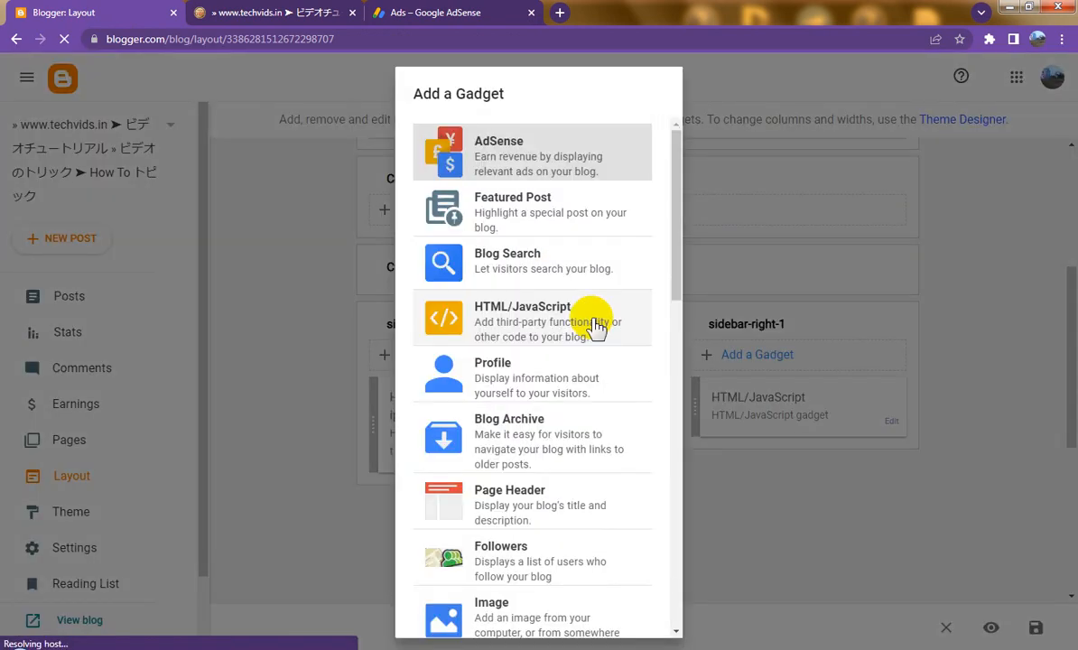
{"action": "left_click", "coordinate": [525, 318]}
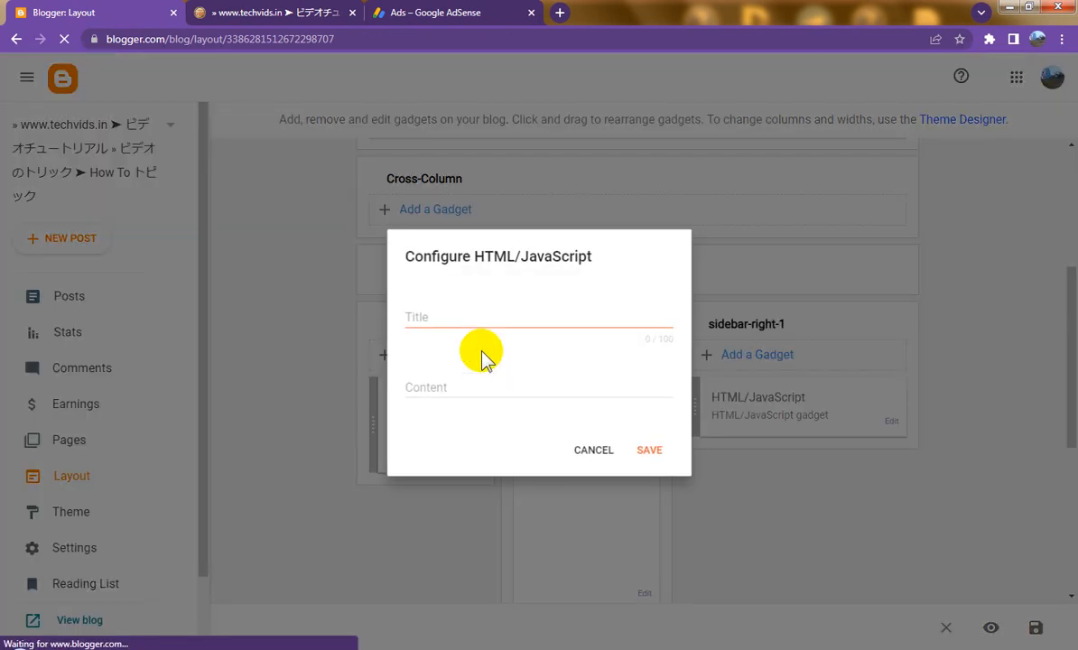
{"action": "left_click", "coordinate": [459, 385]}
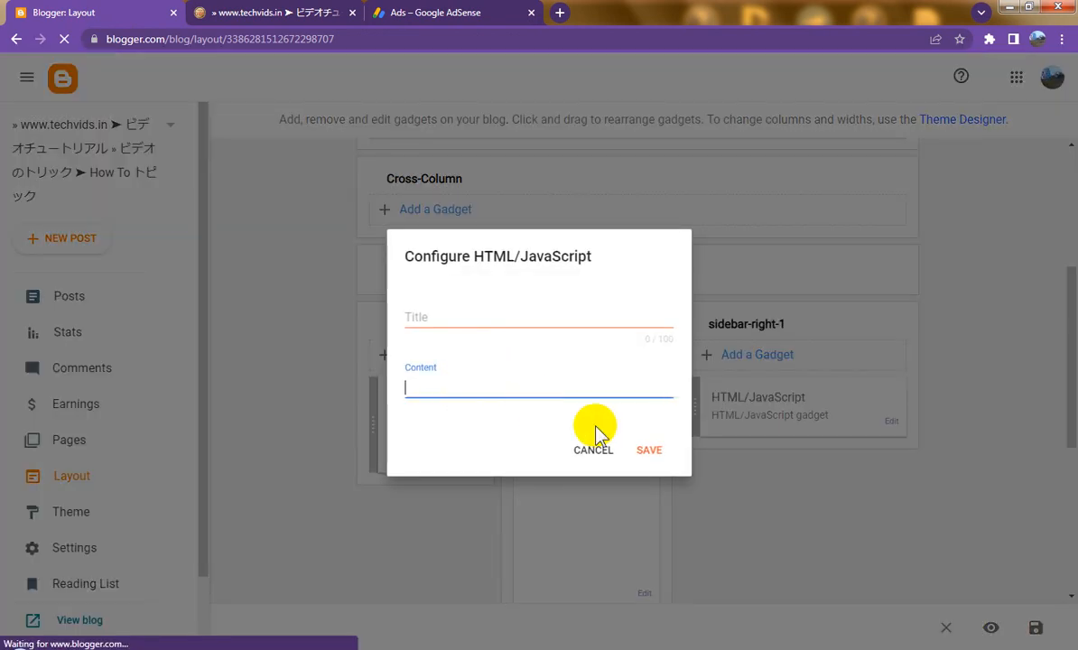
{"action": "key", "text": "ctrl+v"}
{"action": "left_click", "coordinate": [658, 552]}
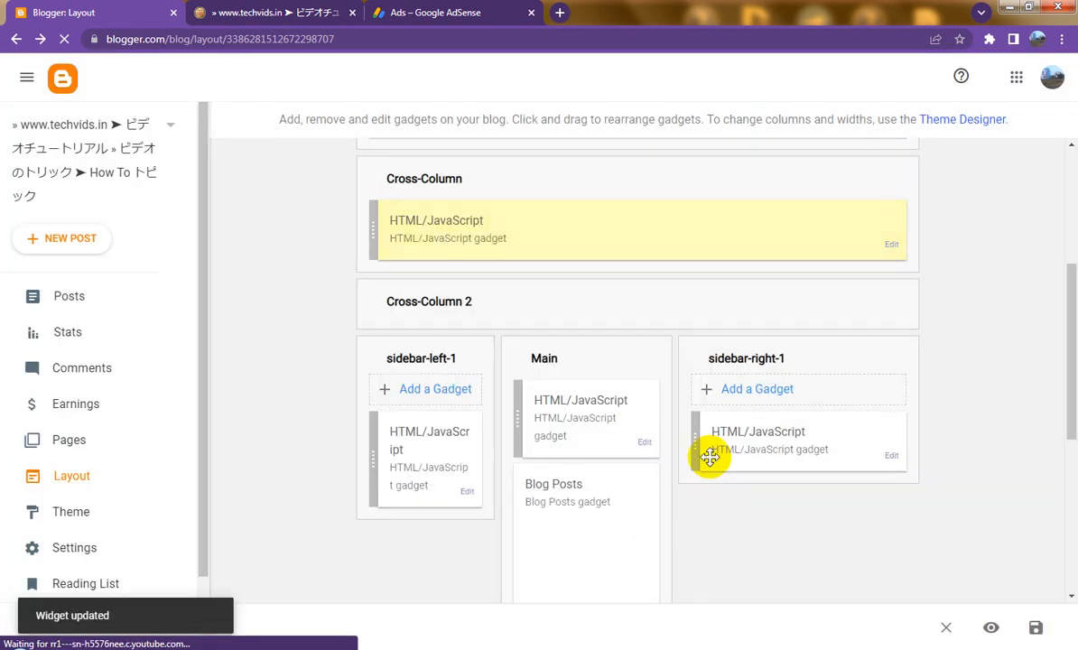
{"action": "left_click", "coordinate": [1035, 627]}
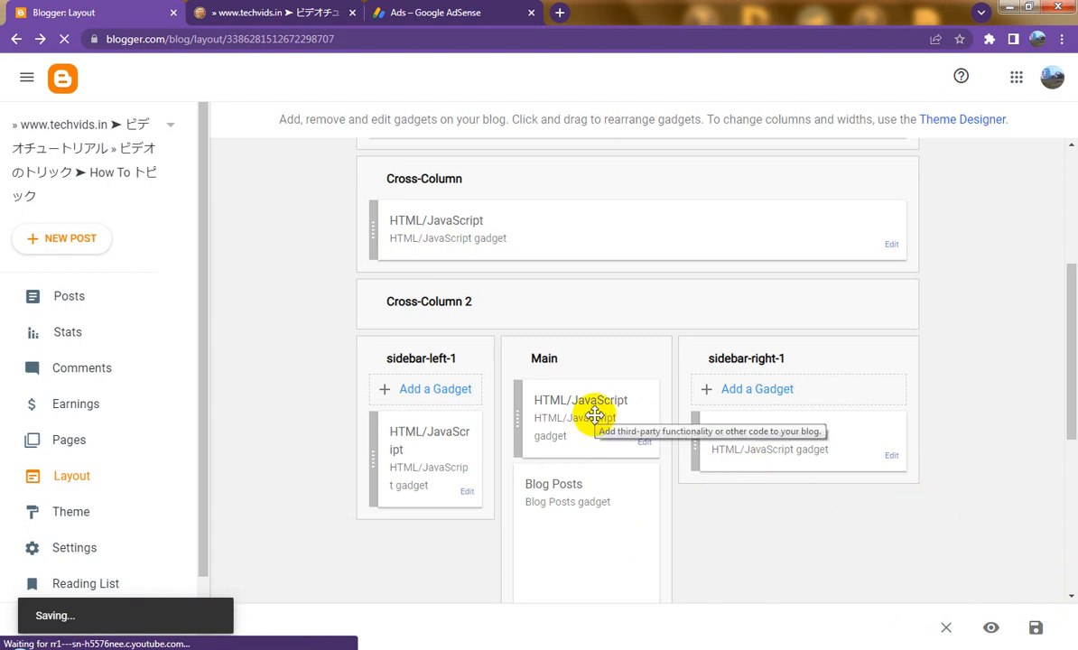
Step: Close the AdSense code generator to return to the ad units list
{"action": "left_click", "coordinate": [455, 13]}
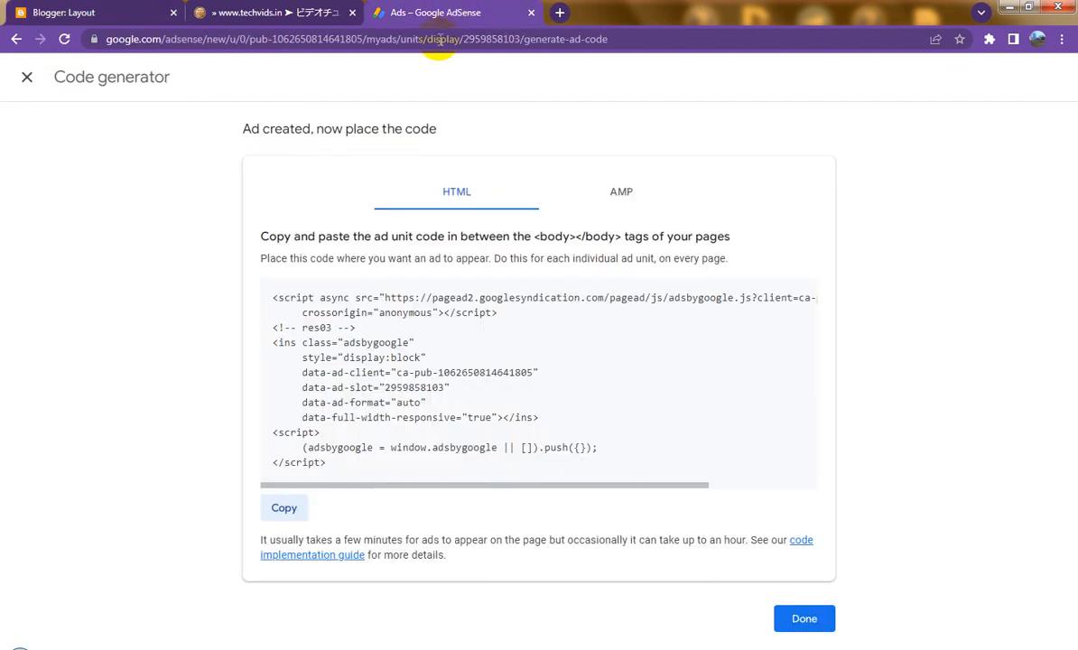
{"action": "left_click", "coordinate": [811, 620]}
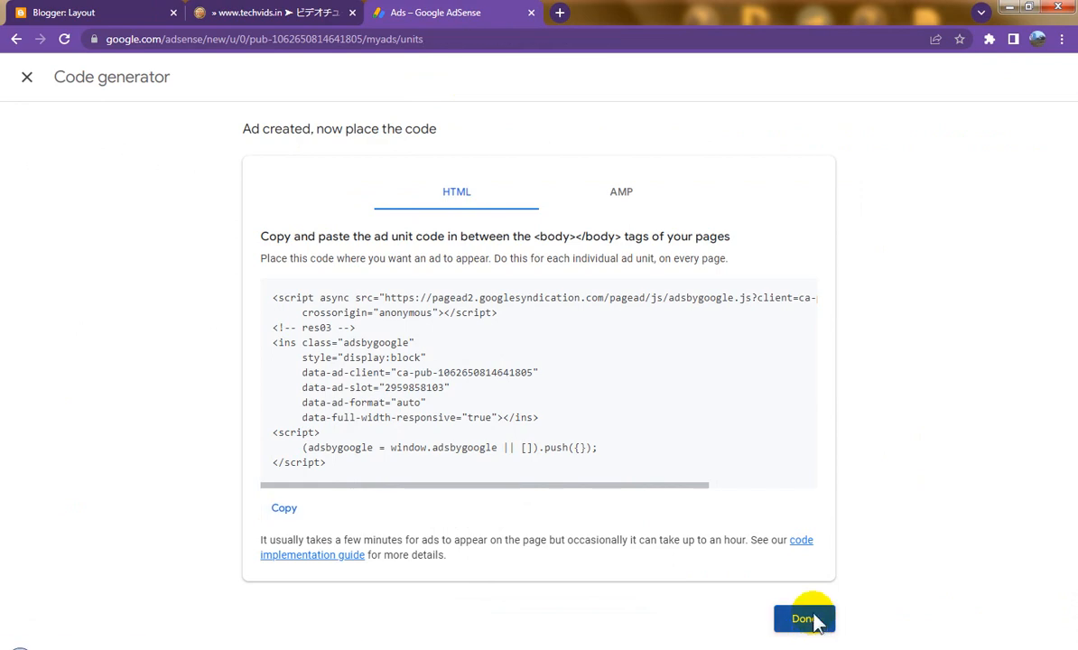
{"action": "scroll", "coordinate": [455, 465], "scroll_direction": "down", "scroll_amount": 2}
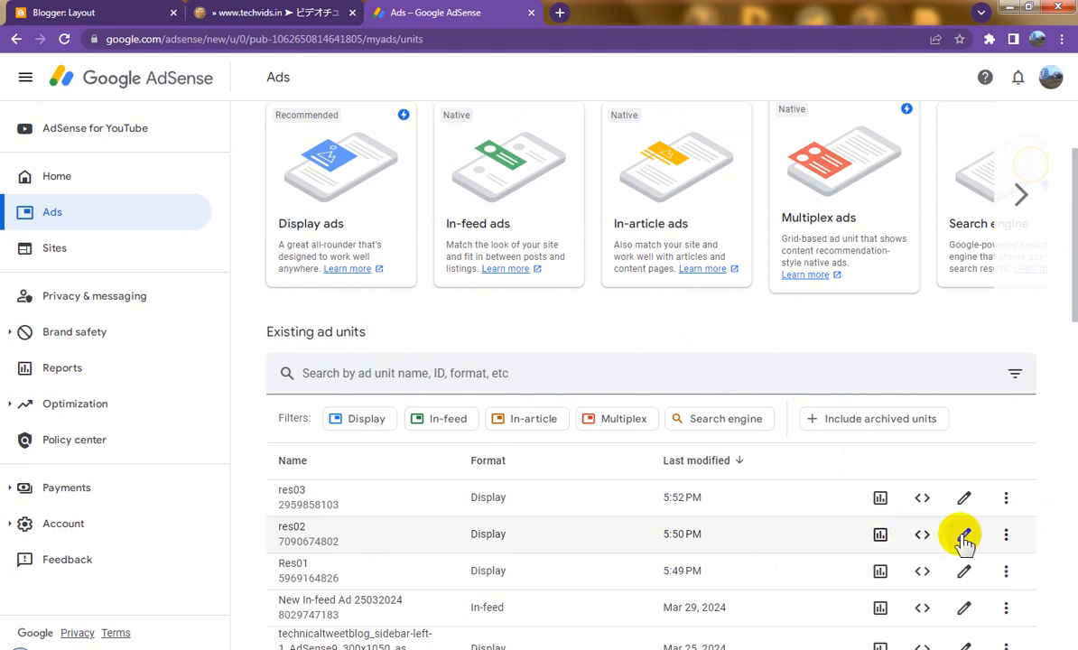
Step: Copy the existing res02 unit's ad code and open the sidebar-right-1 gadget for editing
{"action": "left_click", "coordinate": [1005, 537]}
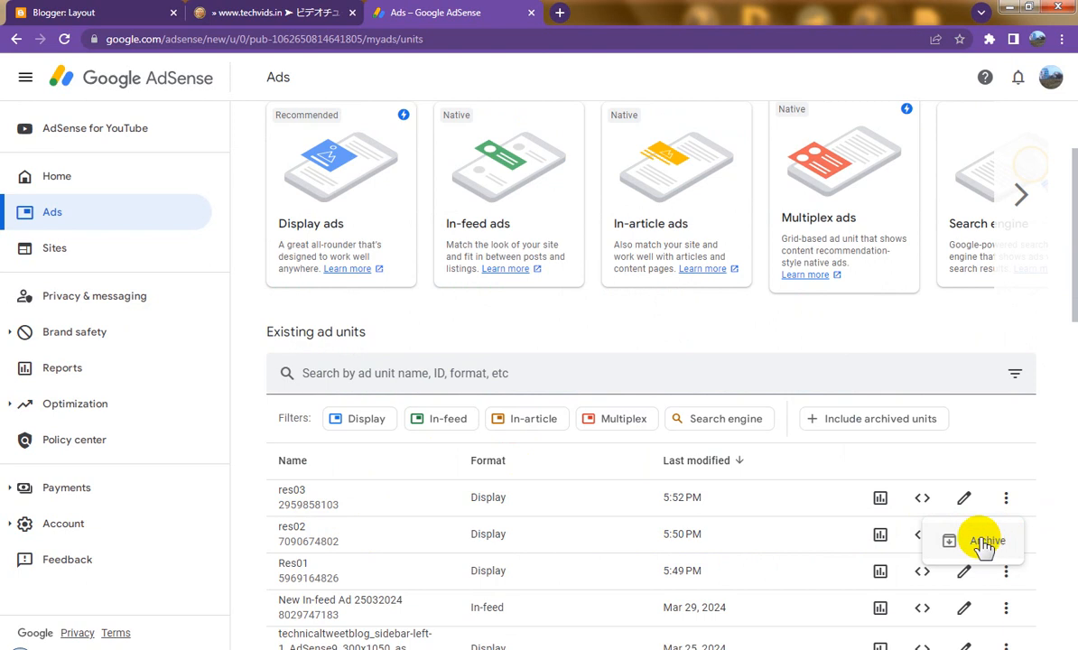
{"action": "left_click", "coordinate": [917, 538]}
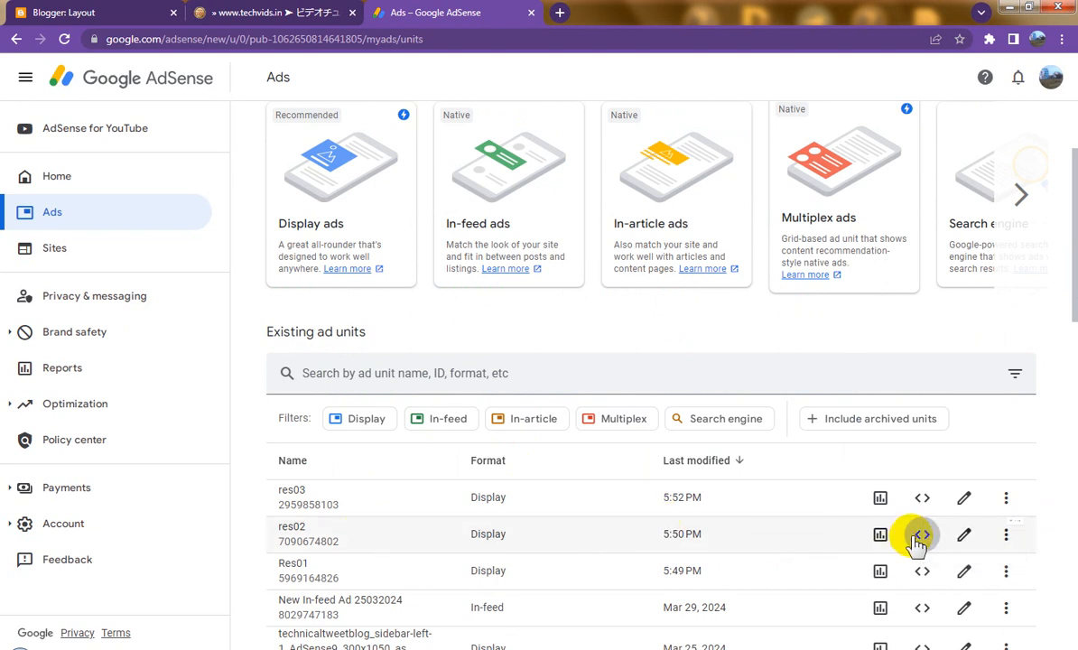
{"action": "left_click", "coordinate": [917, 539]}
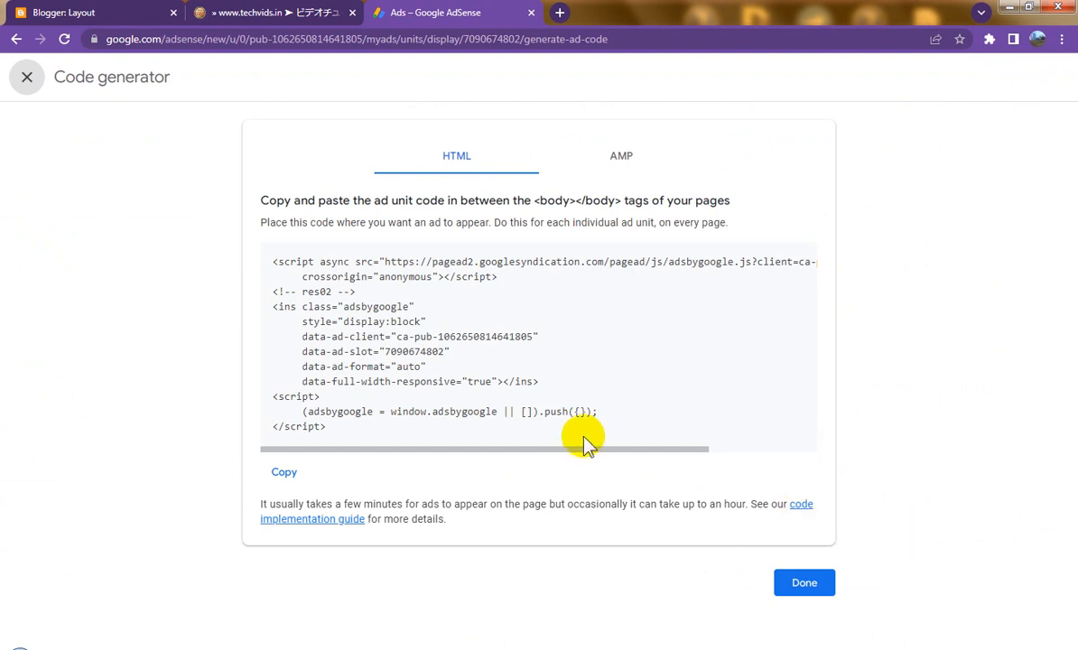
{"action": "left_click", "coordinate": [283, 471]}
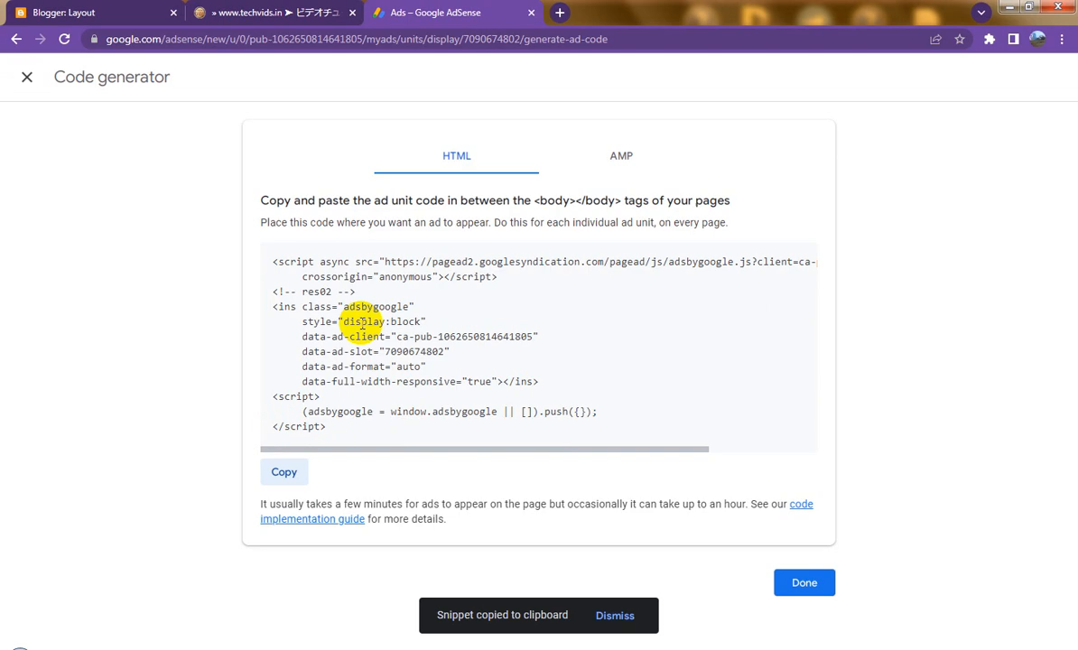
{"action": "left_click", "coordinate": [72, 13]}
{"action": "left_click", "coordinate": [892, 458]}
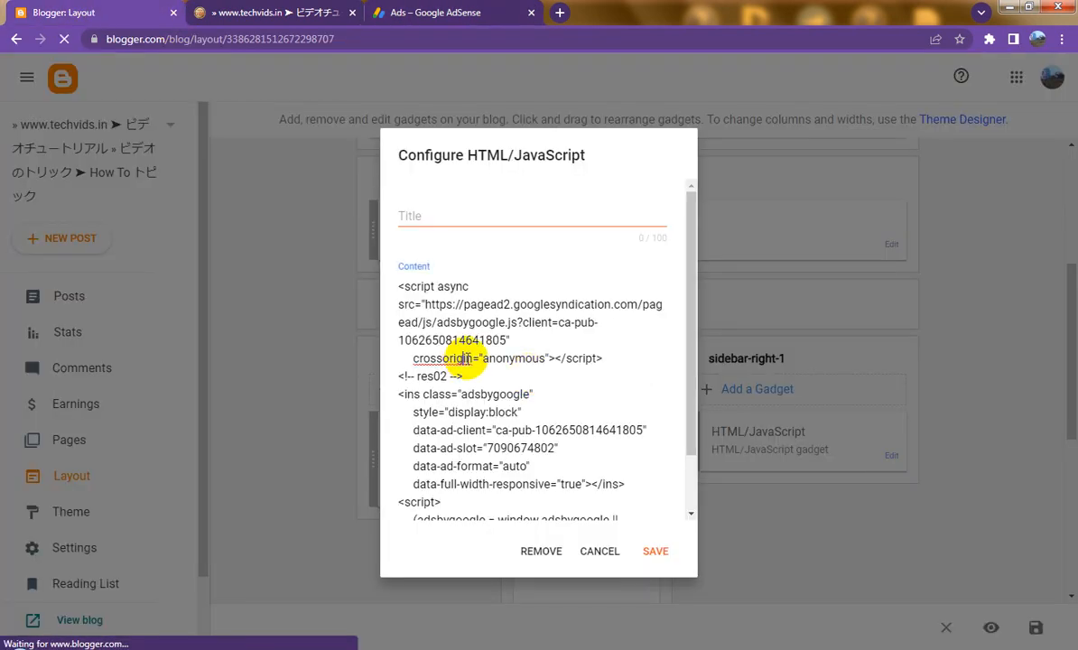
Step: Overwrite the sidebar-right-1 gadget's content with the res02 ad code and save it
{"action": "key", "text": "ctrl+a"}
{"action": "key", "text": "ctrl+v"}
{"action": "left_click", "coordinate": [652, 549]}
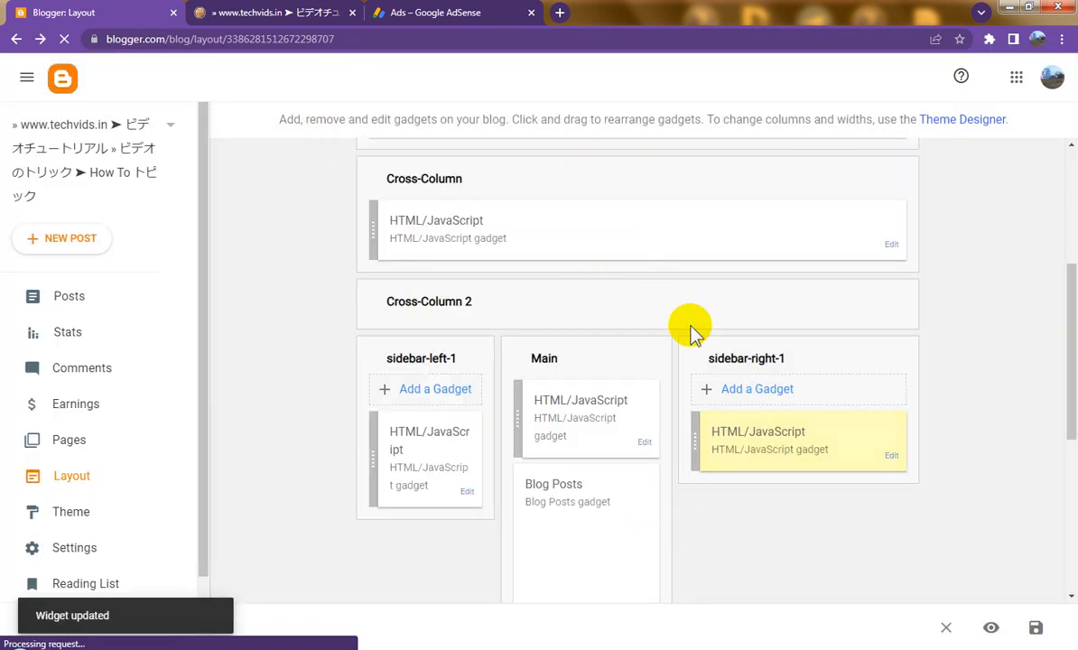
{"action": "scroll", "coordinate": [695, 334], "scroll_direction": "down", "scroll_amount": 5}
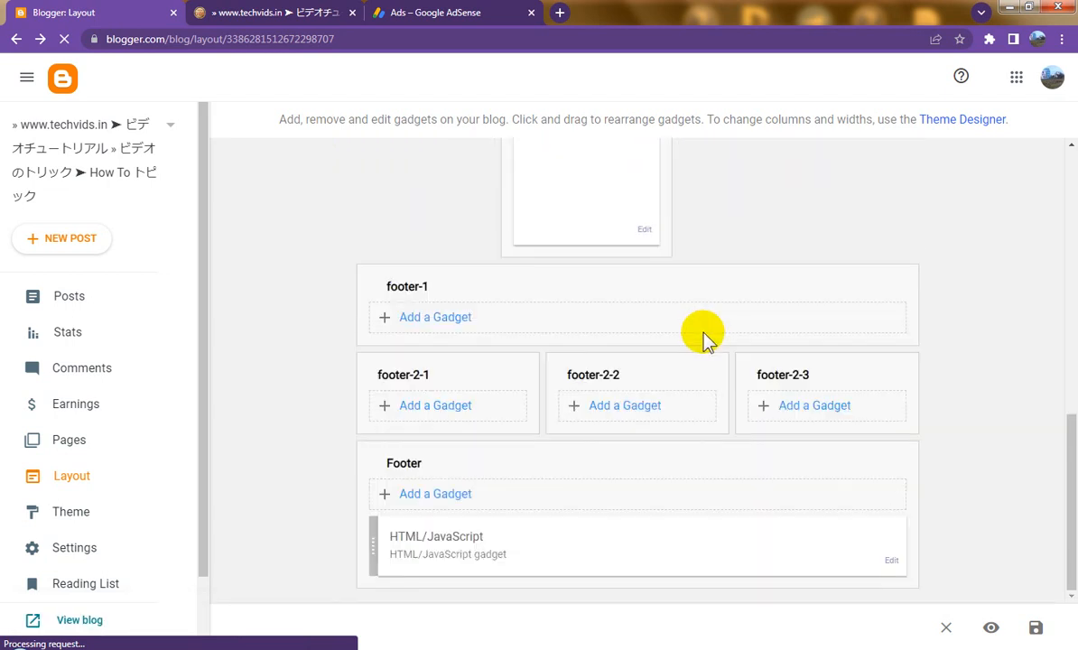
{"action": "scroll", "coordinate": [704, 335], "scroll_direction": "up", "scroll_amount": 3}
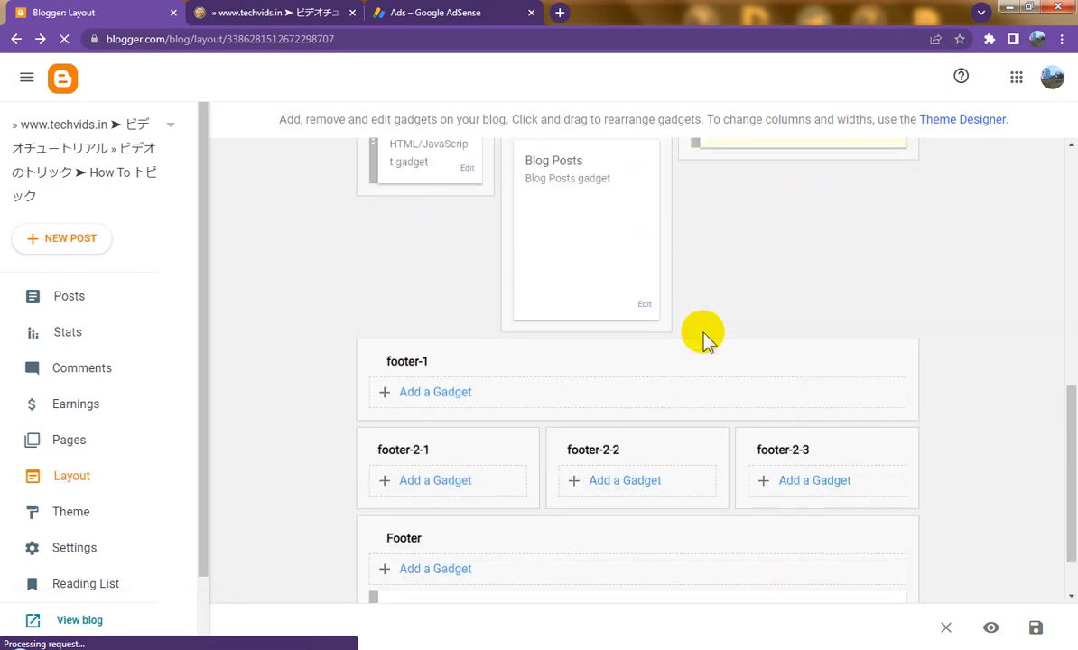
{"action": "scroll", "coordinate": [705, 336], "scroll_direction": "up", "scroll_amount": 1}
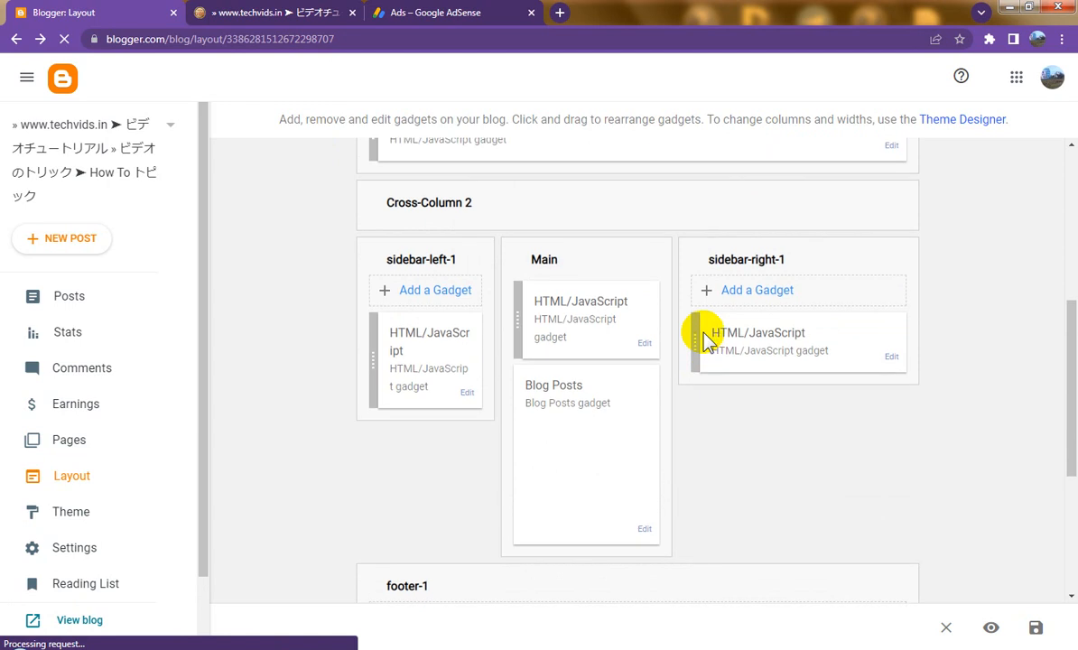
{"action": "scroll", "coordinate": [704, 335], "scroll_direction": "down", "scroll_amount": 2}
{"action": "scroll", "coordinate": [705, 336], "scroll_direction": "down", "scroll_amount": 2}
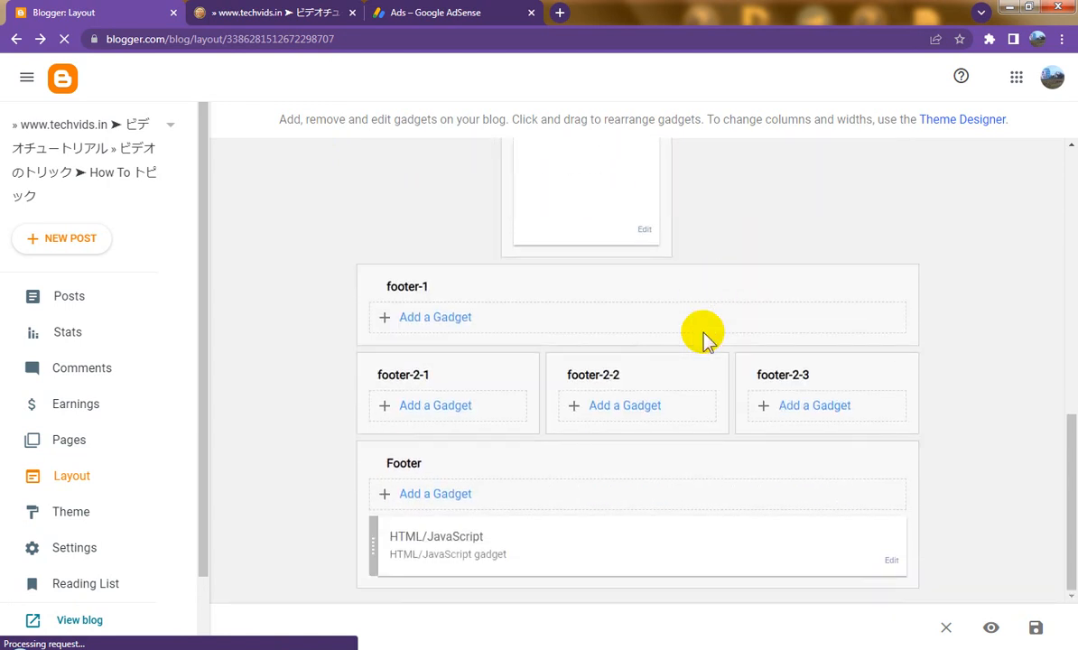
Step: Close the AdSense code generator and start a new vertical display ad unit
{"action": "left_click", "coordinate": [466, 11]}
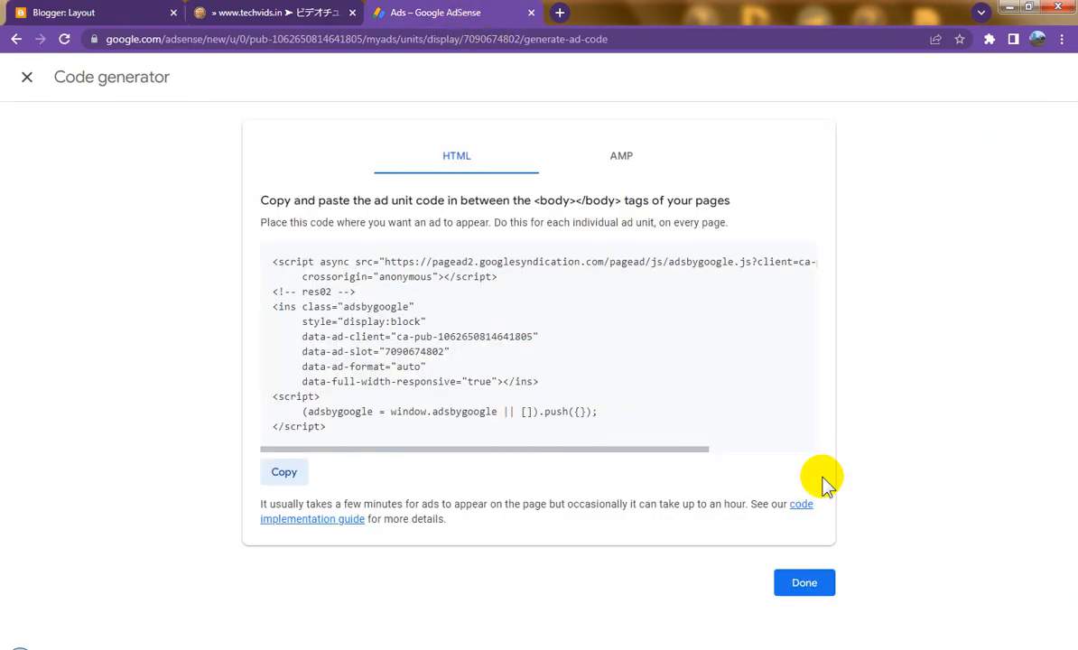
{"action": "left_click", "coordinate": [822, 582]}
{"action": "scroll", "coordinate": [519, 433], "scroll_direction": "down", "scroll_amount": 4}
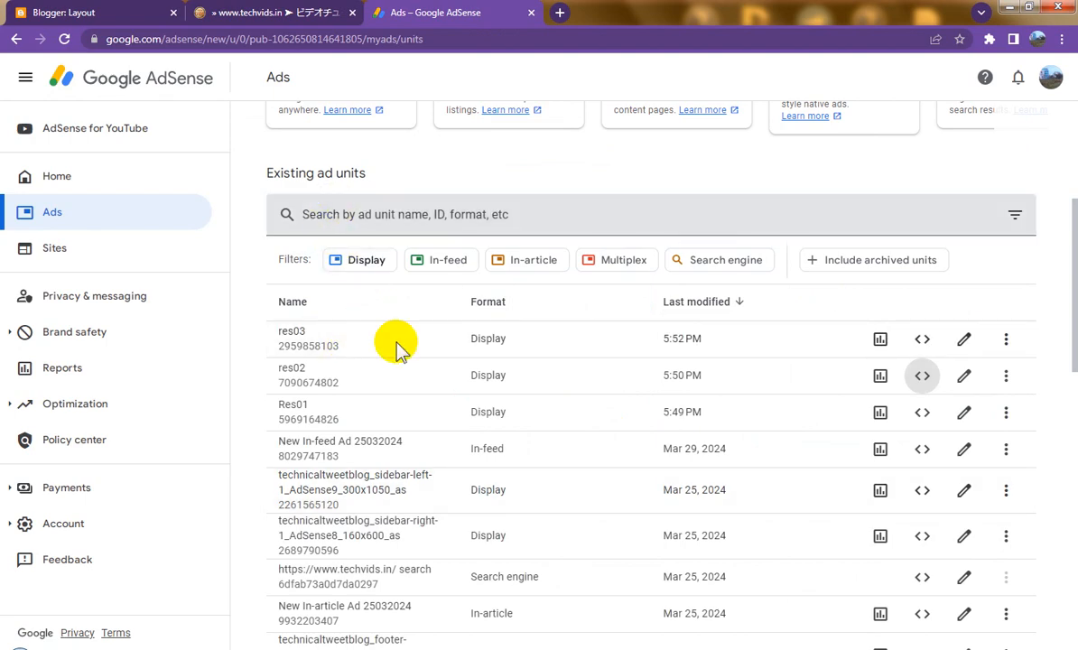
{"action": "scroll", "coordinate": [397, 347], "scroll_direction": "up", "scroll_amount": 4}
{"action": "left_click", "coordinate": [339, 313]}
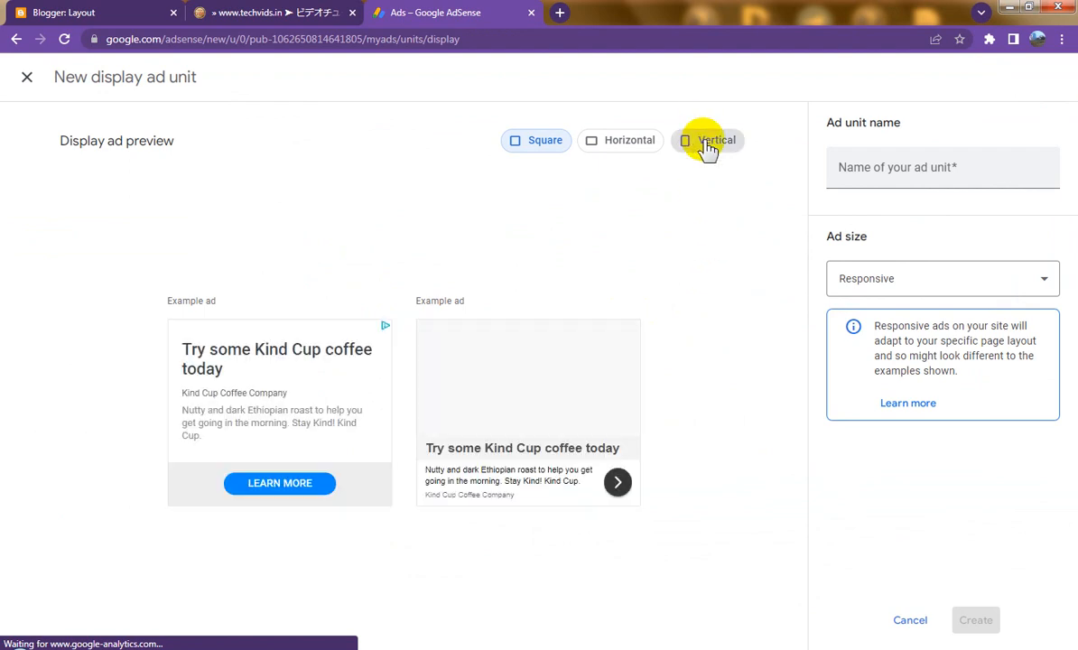
{"action": "left_click", "coordinate": [708, 144]}
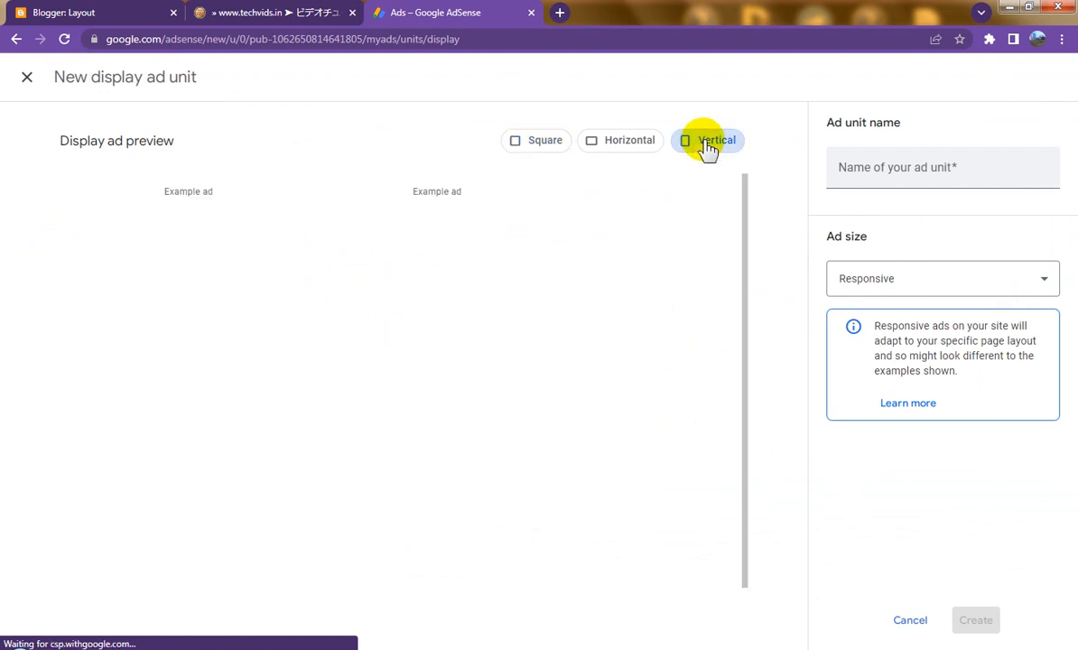
Step: Name the unit res04, create it, and copy its ad code for Blogger
{"action": "left_click", "coordinate": [876, 169]}
{"action": "type", "text": "re"}
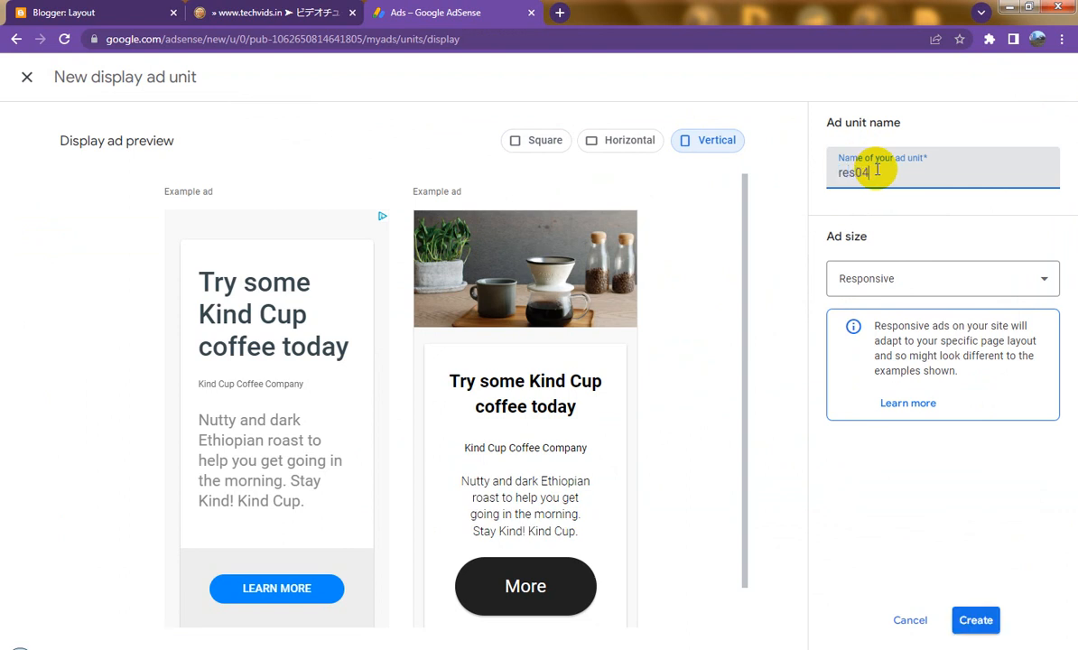
{"action": "type", "text": "s04"}
{"action": "left_click", "coordinate": [974, 619]}
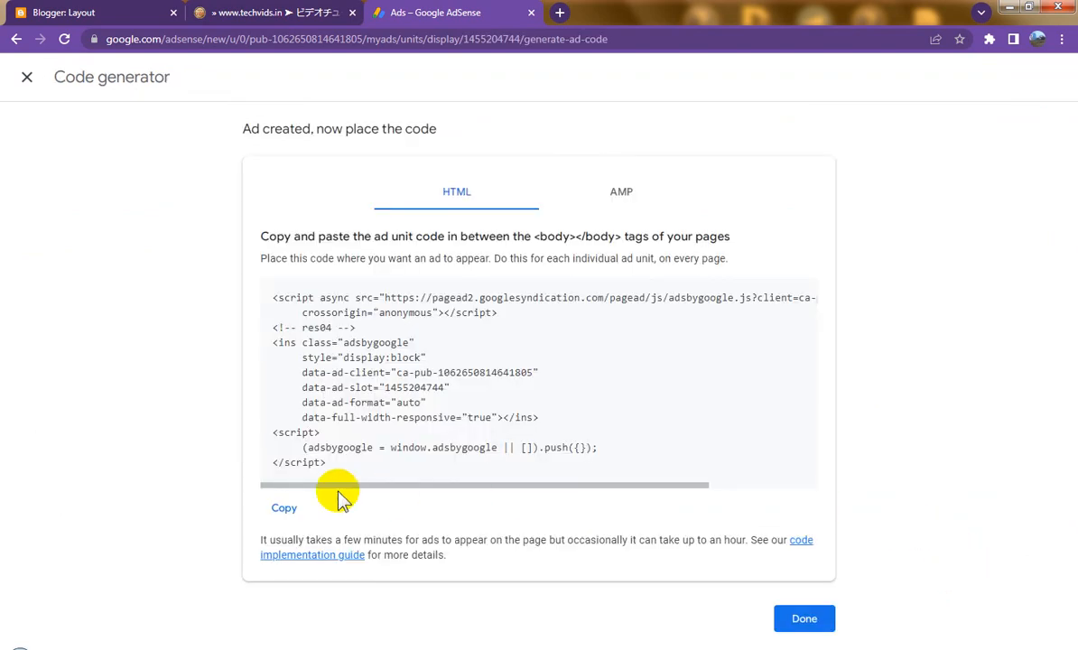
{"action": "left_click", "coordinate": [290, 506]}
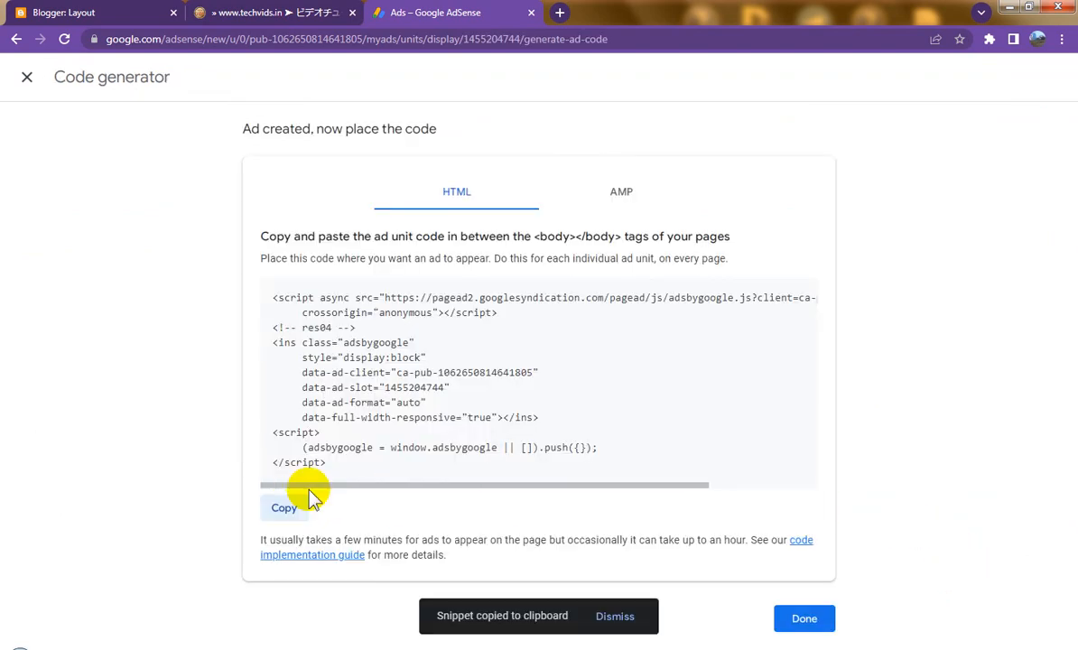
{"action": "left_click", "coordinate": [81, 15]}
{"action": "scroll", "coordinate": [442, 451], "scroll_direction": "up", "scroll_amount": 10}
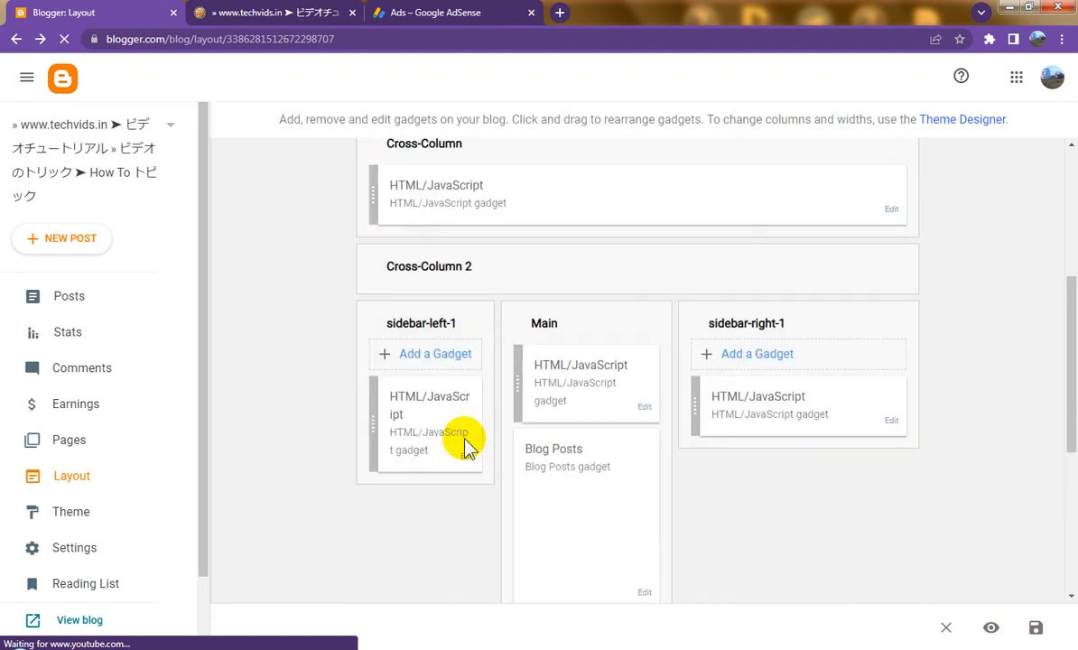
Step: Paste the res04 ad code into a new HTML/JavaScript gadget in sidebar-left-1, then return to AdSense's ad units
{"action": "left_click", "coordinate": [423, 365]}
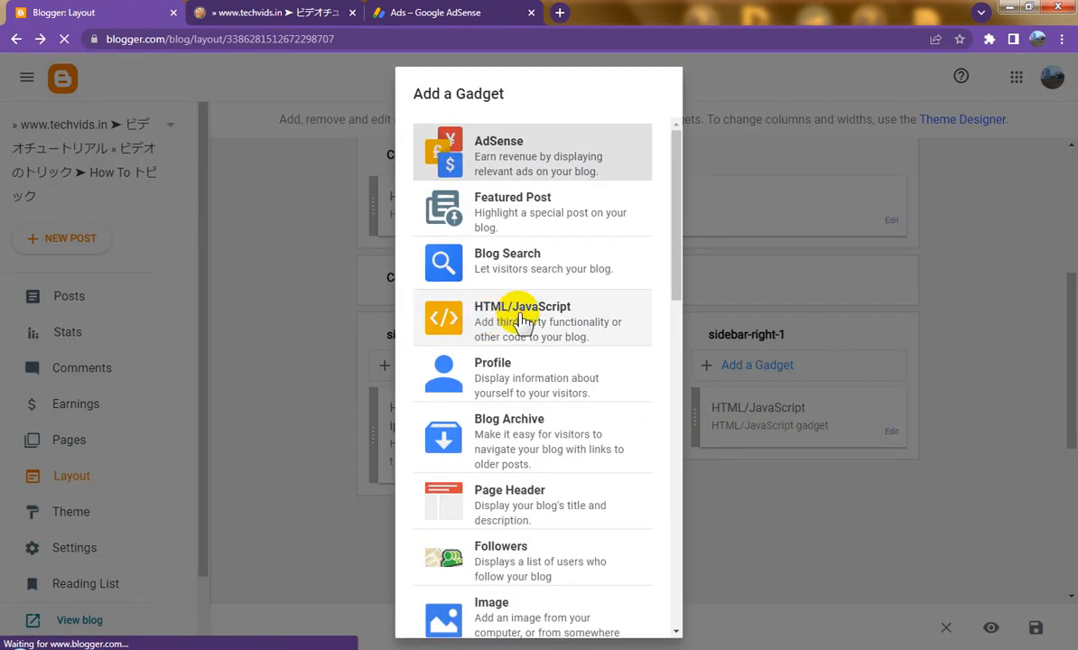
{"action": "left_click", "coordinate": [451, 314]}
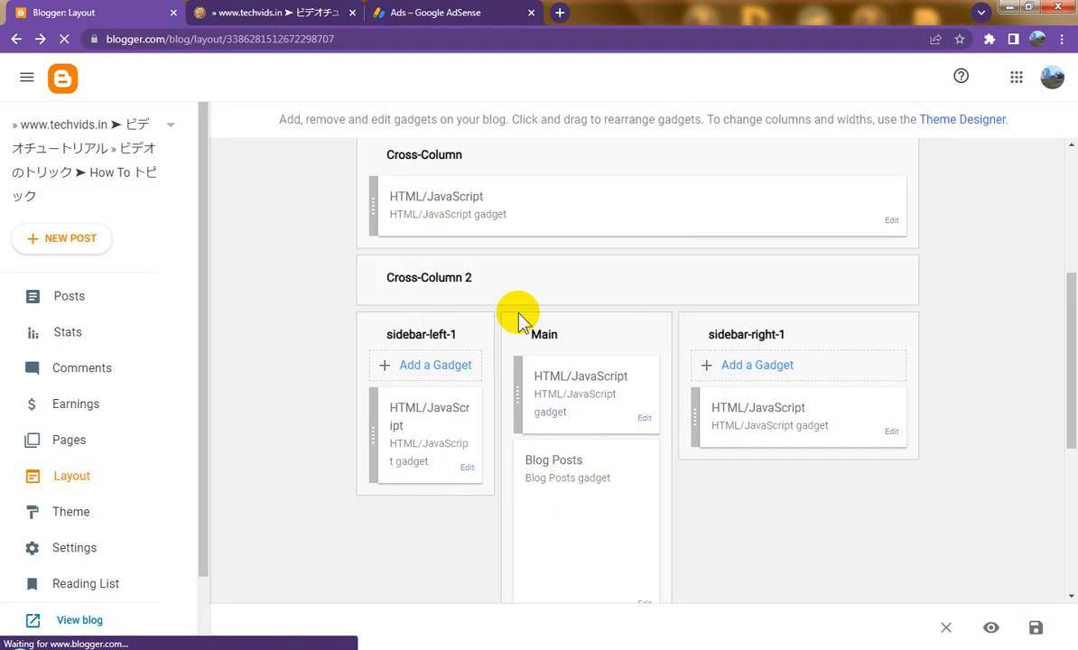
{"action": "left_click", "coordinate": [463, 384]}
{"action": "right_click", "coordinate": [463, 384]}
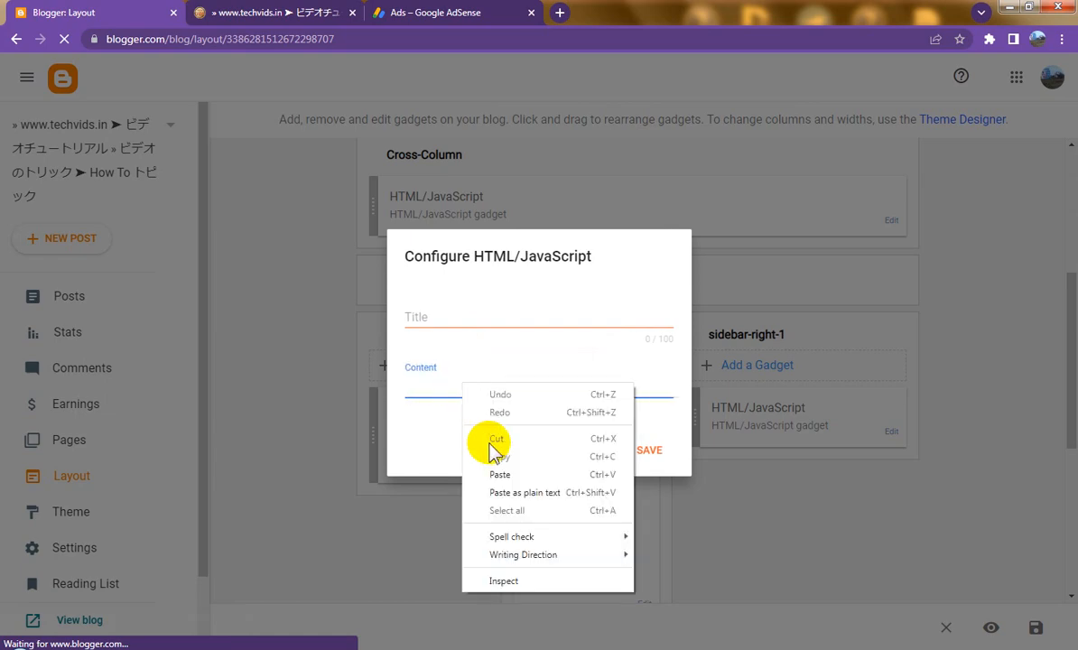
{"action": "left_click", "coordinate": [499, 474]}
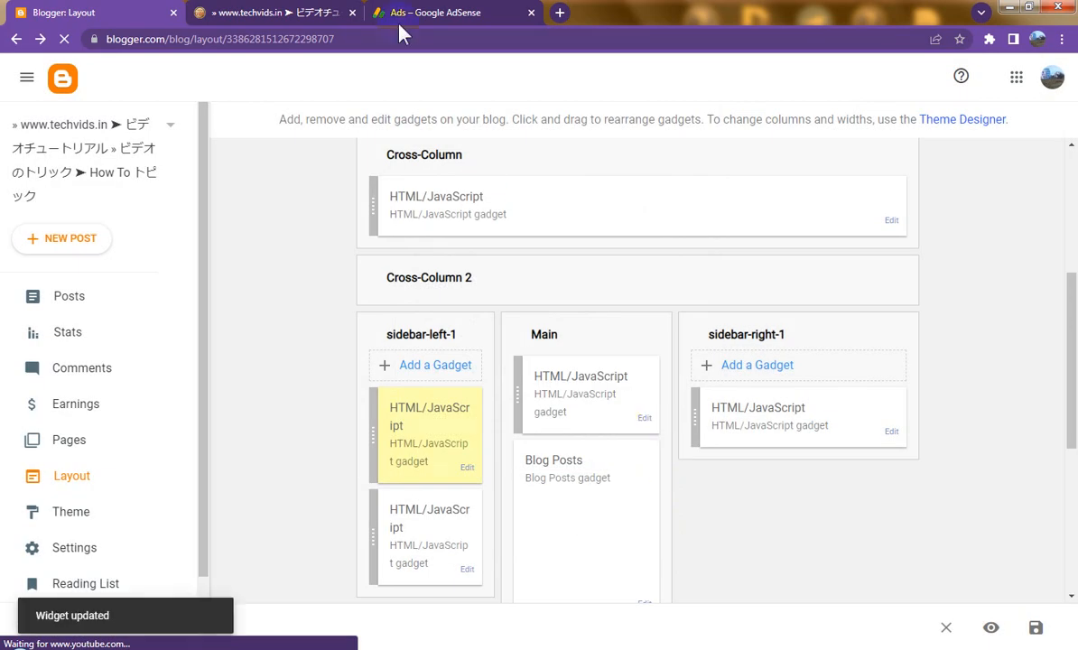
{"action": "left_click", "coordinate": [411, 13]}
{"action": "left_click", "coordinate": [806, 619]}
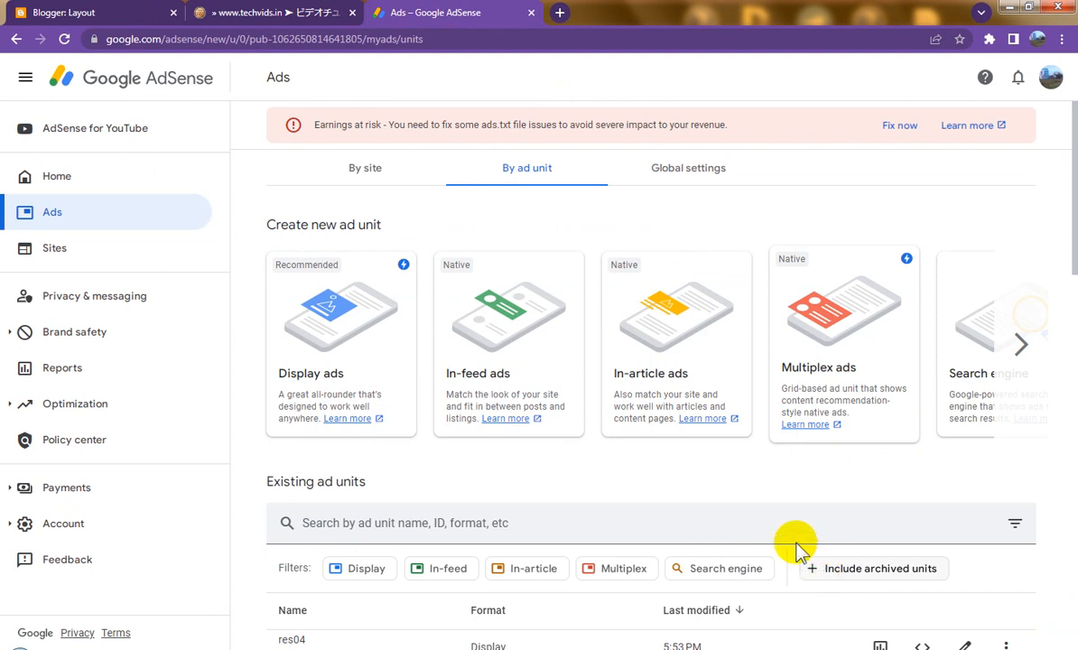
Step: Create a Vertical display ad unit called res05, copy its code, and return to the ad units list
{"action": "left_click", "coordinate": [342, 341]}
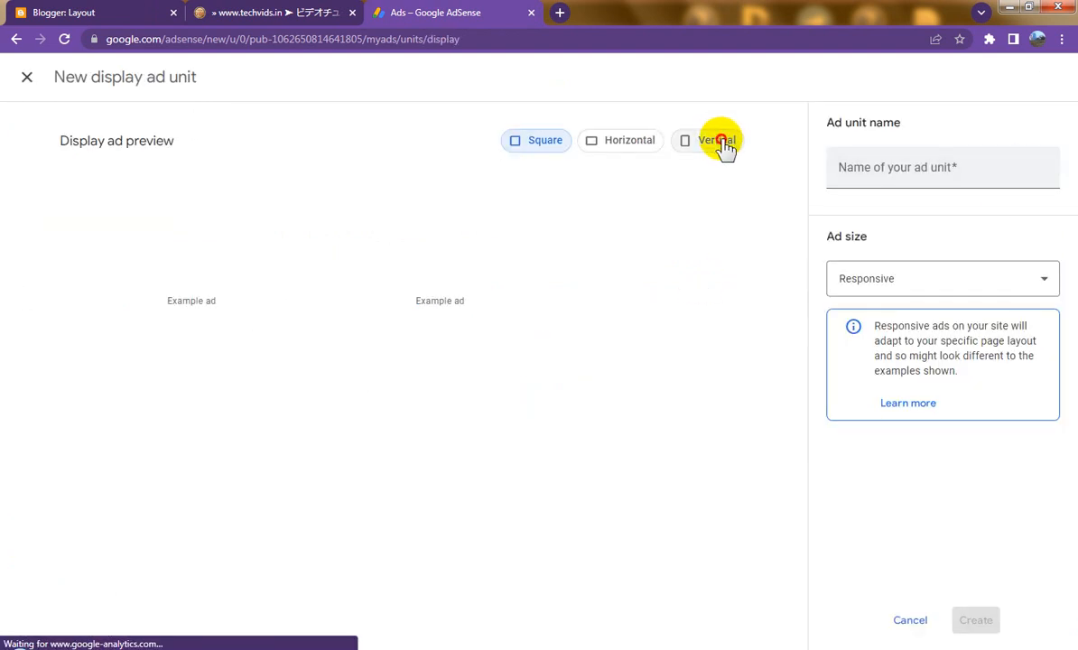
{"action": "left_click", "coordinate": [721, 141]}
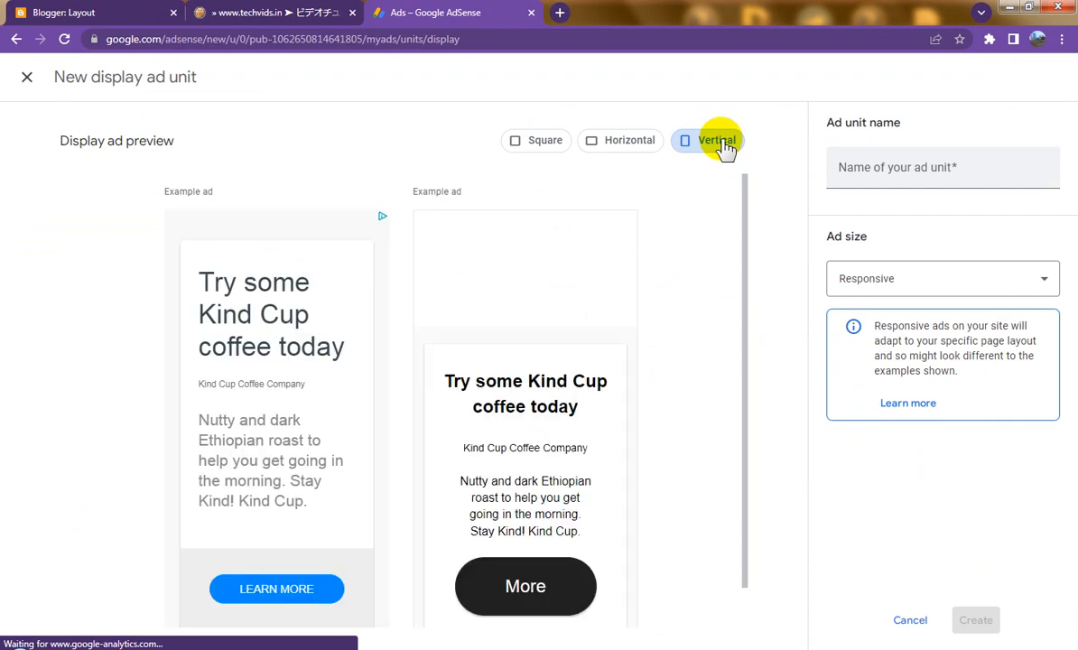
{"action": "left_click", "coordinate": [907, 173]}
{"action": "type", "text": "res05"}
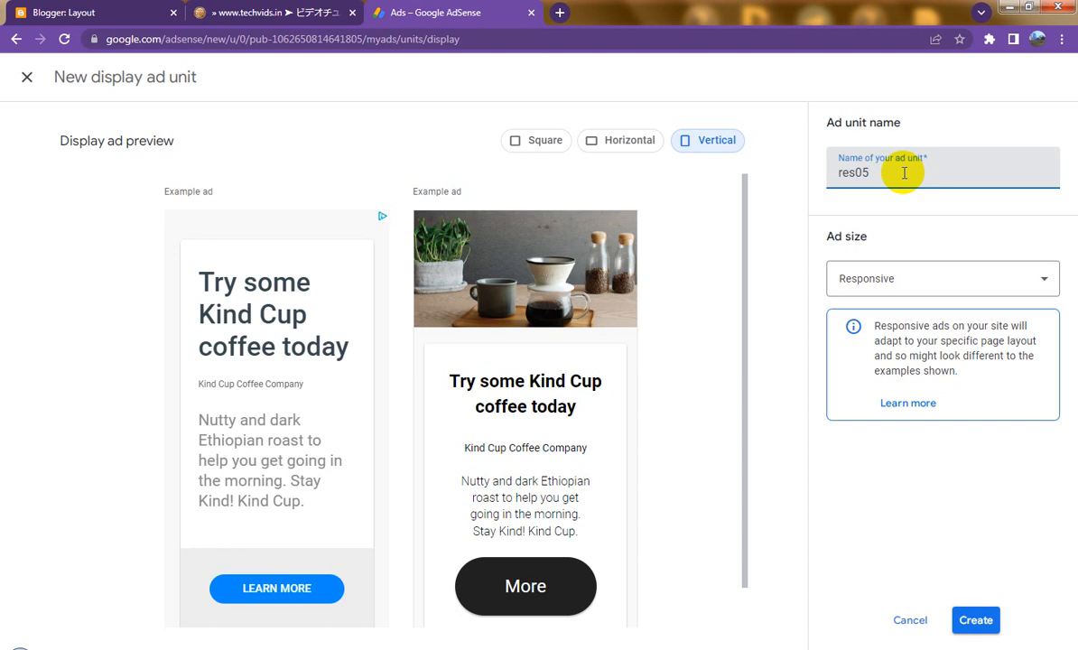
{"action": "left_click", "coordinate": [988, 617]}
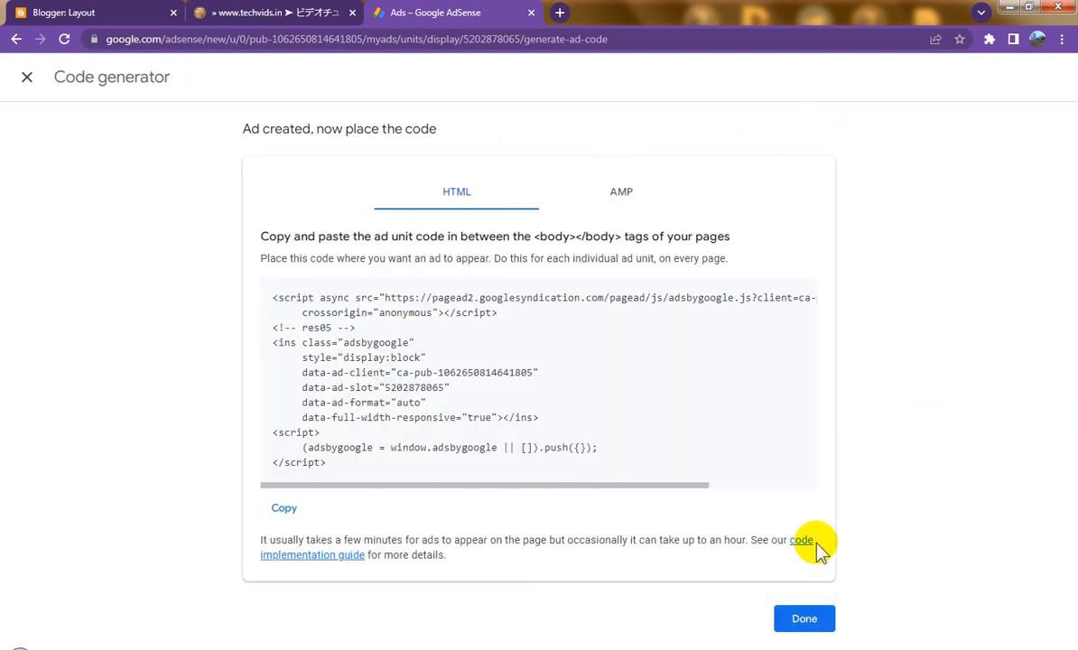
{"action": "left_click", "coordinate": [287, 509]}
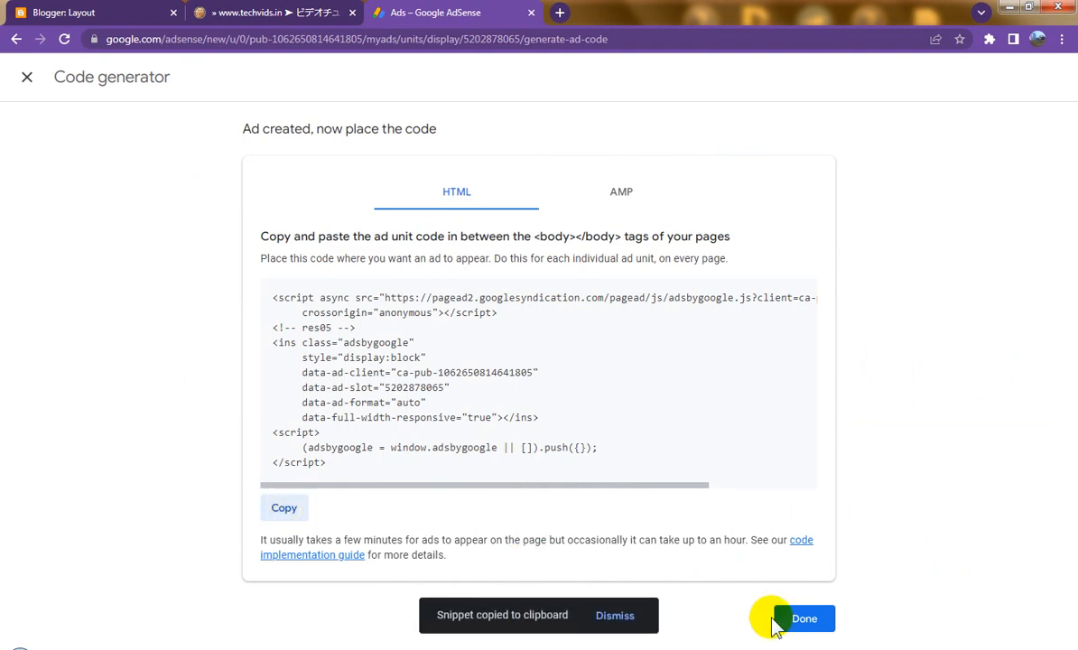
{"action": "left_click", "coordinate": [810, 621]}
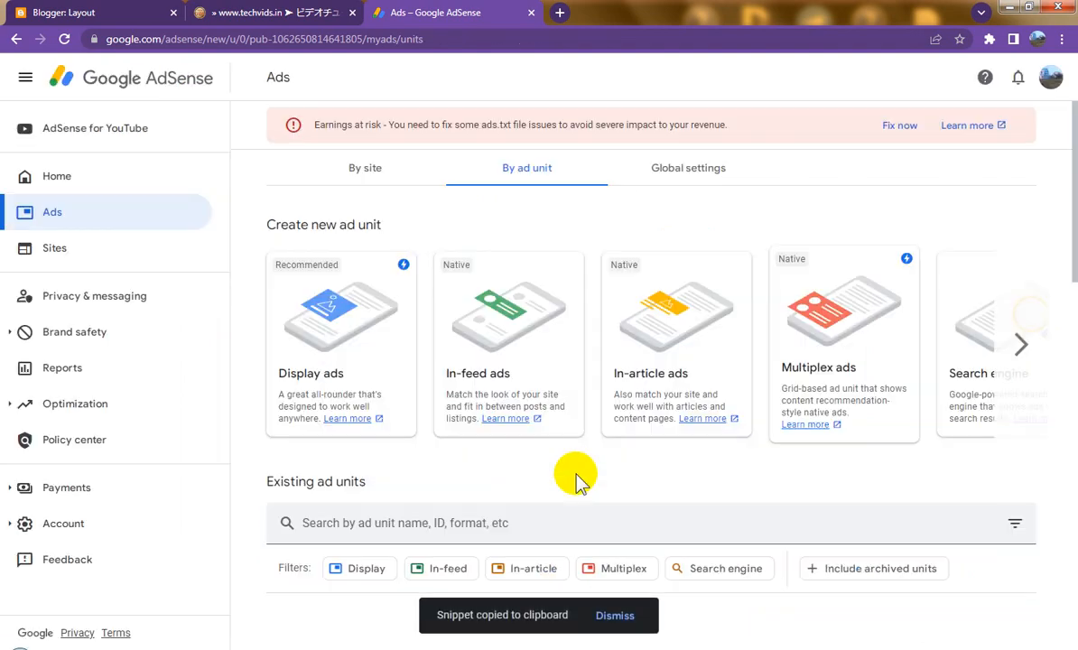
Step: Add an HTML/JavaScript gadget holding the res05 ad code to sidebar-right-1 and save it
{"action": "left_click", "coordinate": [90, 12]}
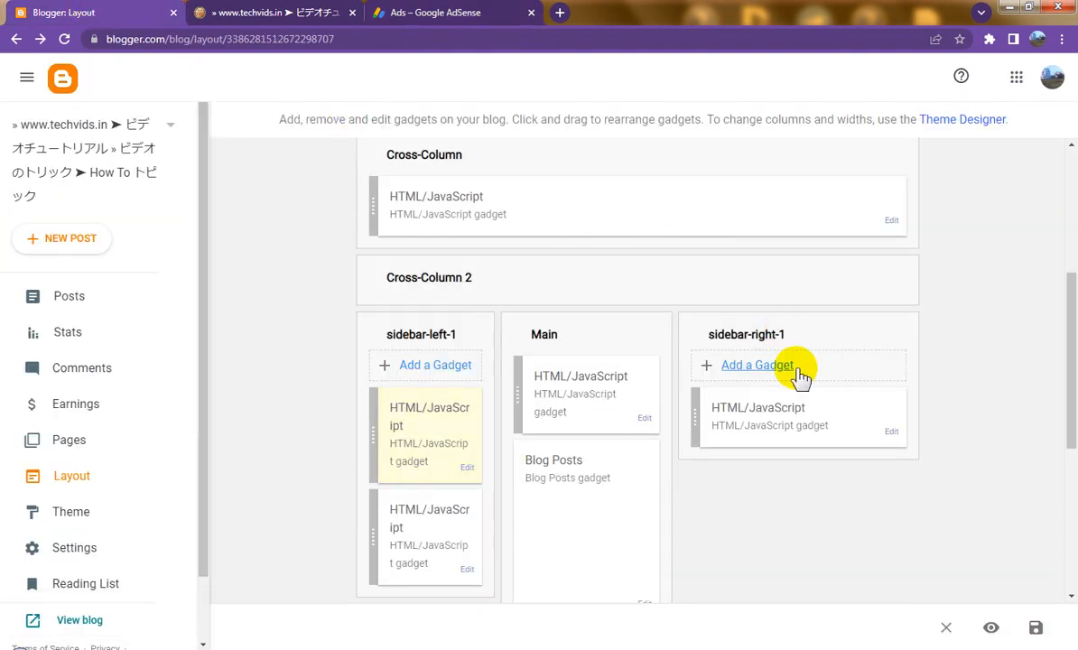
{"action": "left_click", "coordinate": [766, 369]}
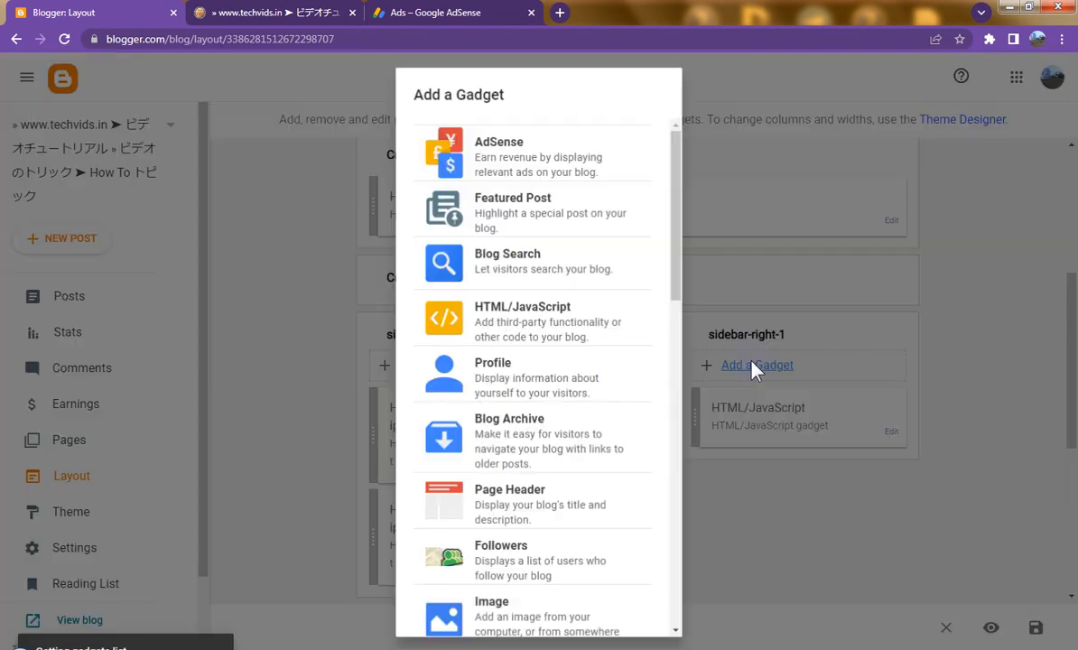
{"action": "left_click", "coordinate": [547, 316]}
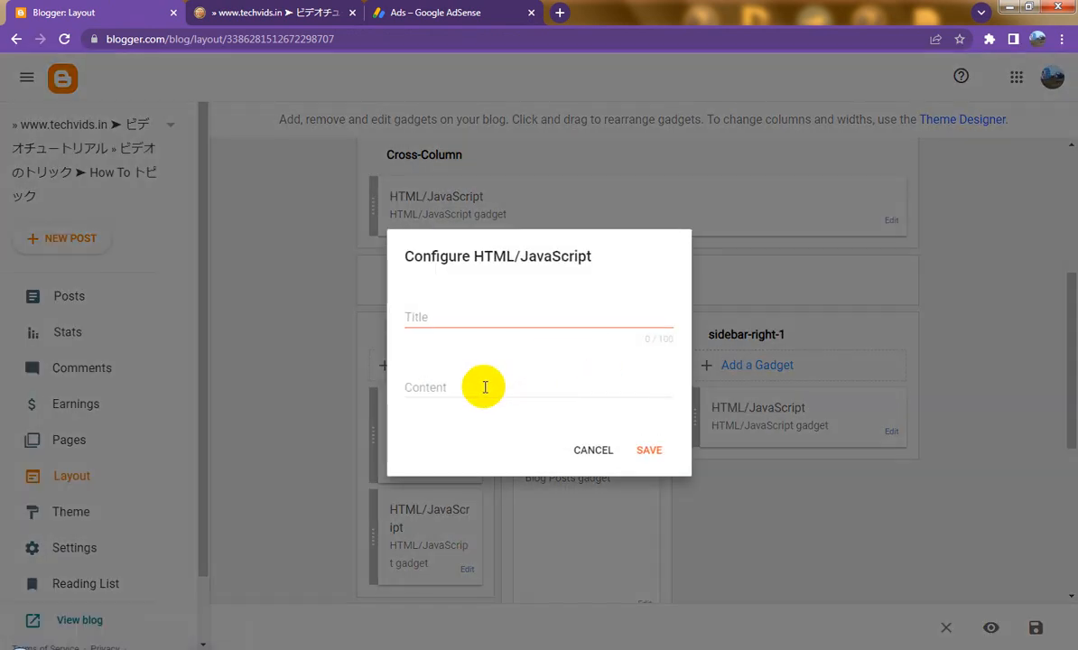
{"action": "left_click", "coordinate": [484, 386]}
{"action": "right_click", "coordinate": [483, 386]}
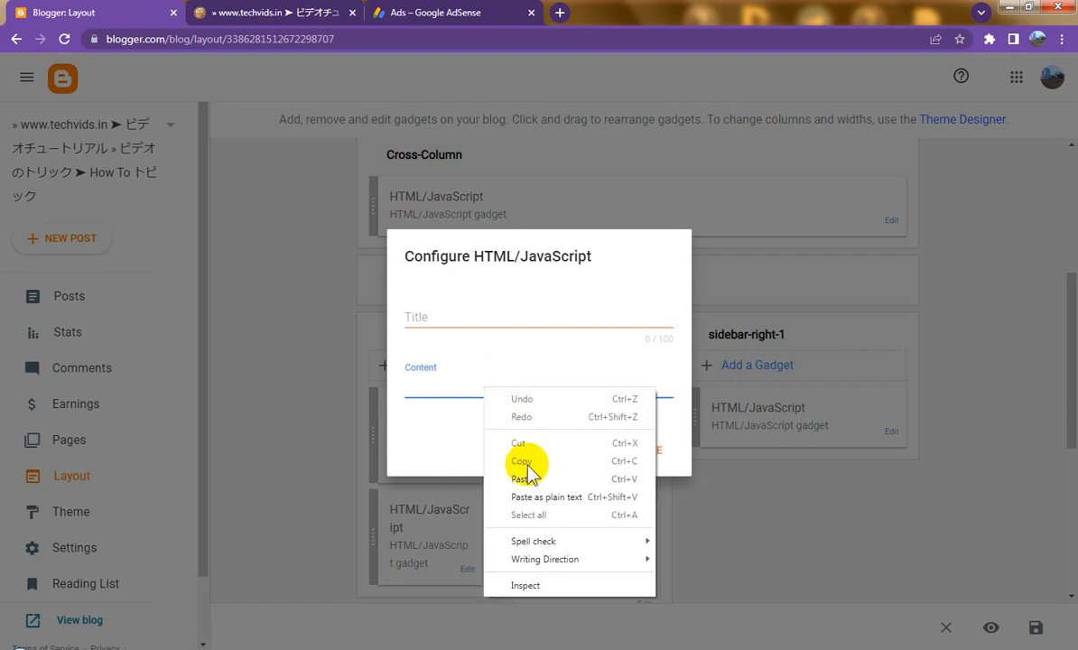
{"action": "left_click", "coordinate": [527, 471]}
{"action": "left_click", "coordinate": [656, 550]}
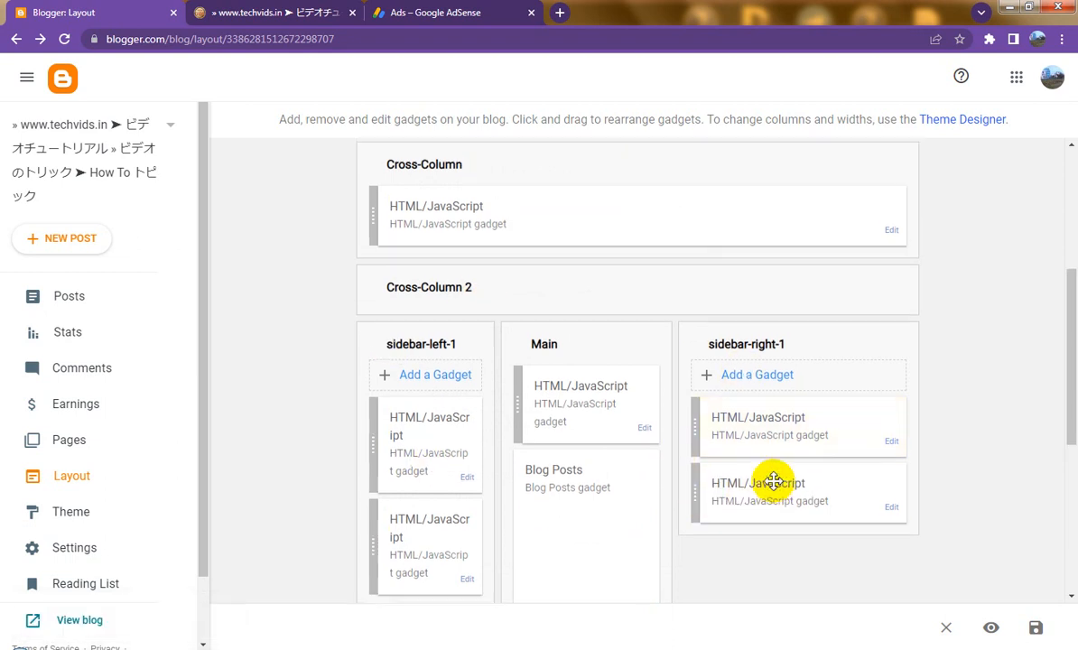
{"action": "scroll", "coordinate": [775, 483], "scroll_direction": "up", "scroll_amount": 2}
{"action": "scroll", "coordinate": [775, 484], "scroll_direction": "down", "scroll_amount": 2}
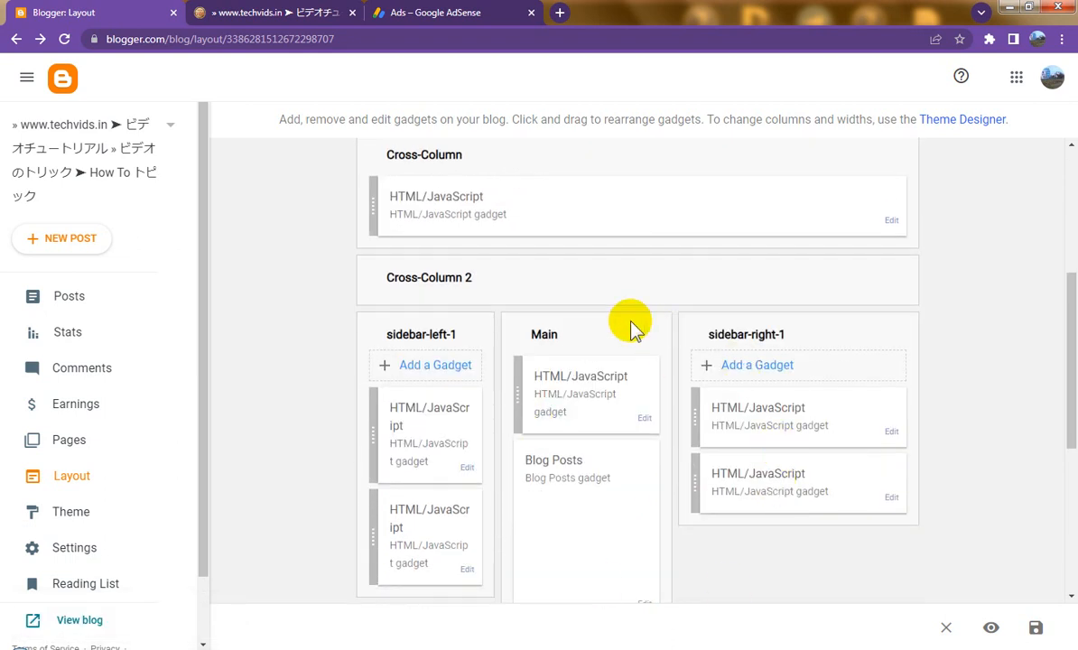
{"action": "left_click", "coordinate": [433, 15]}
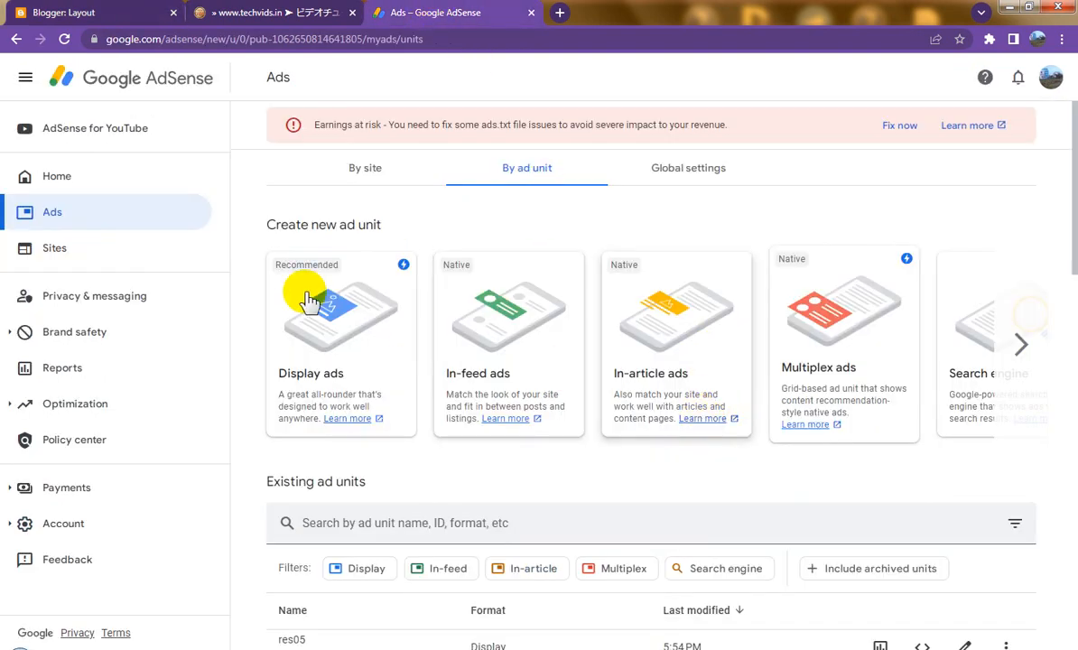
Step: Start a Vertical display ad unit named fixed01 and set its ad size to Fixed
{"action": "left_click", "coordinate": [332, 326]}
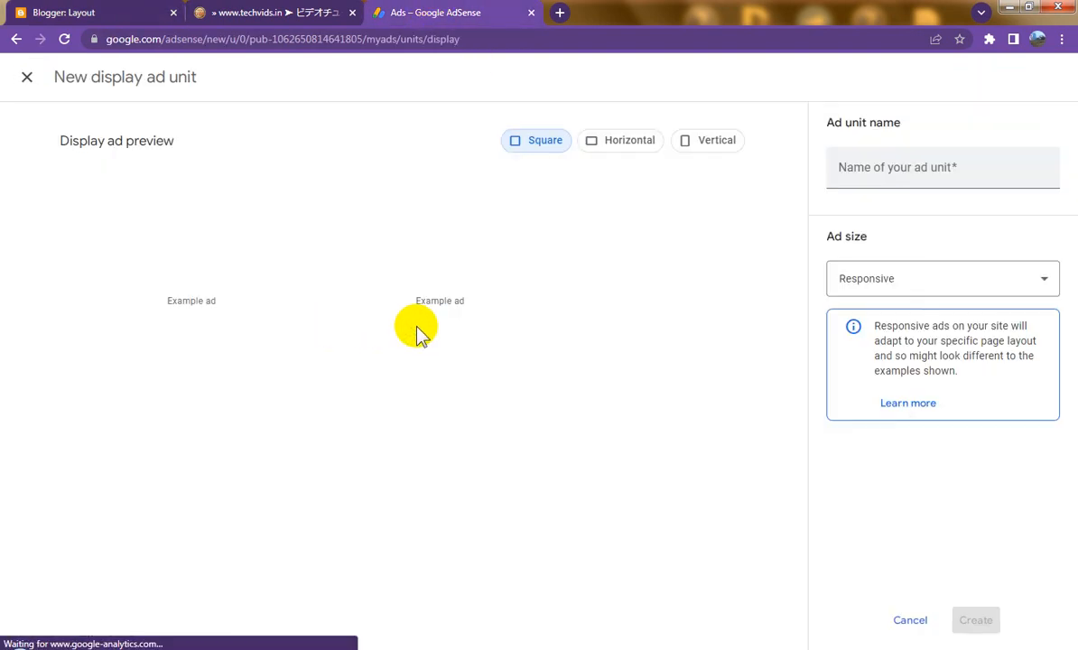
{"action": "left_click", "coordinate": [705, 144]}
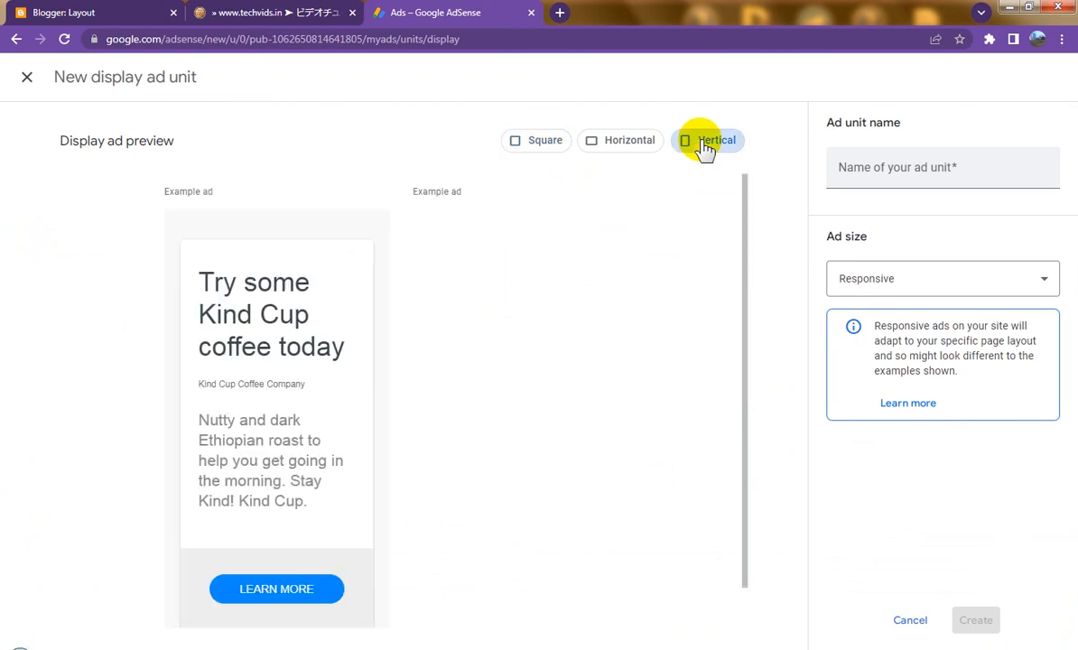
{"action": "left_click", "coordinate": [905, 169]}
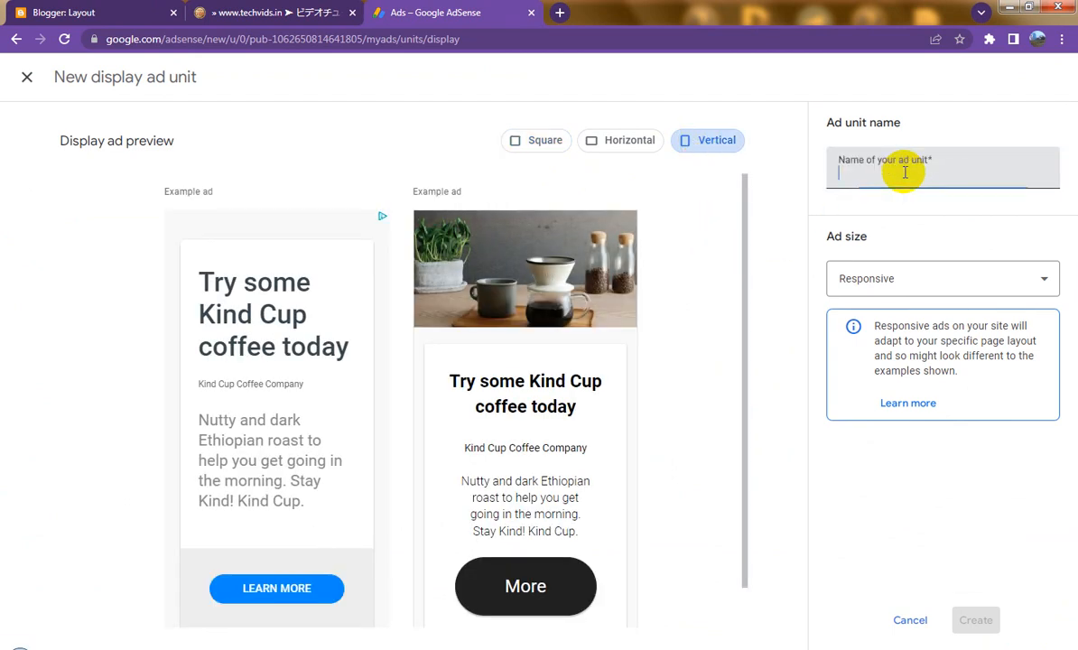
{"action": "type", "text": "fixed01"}
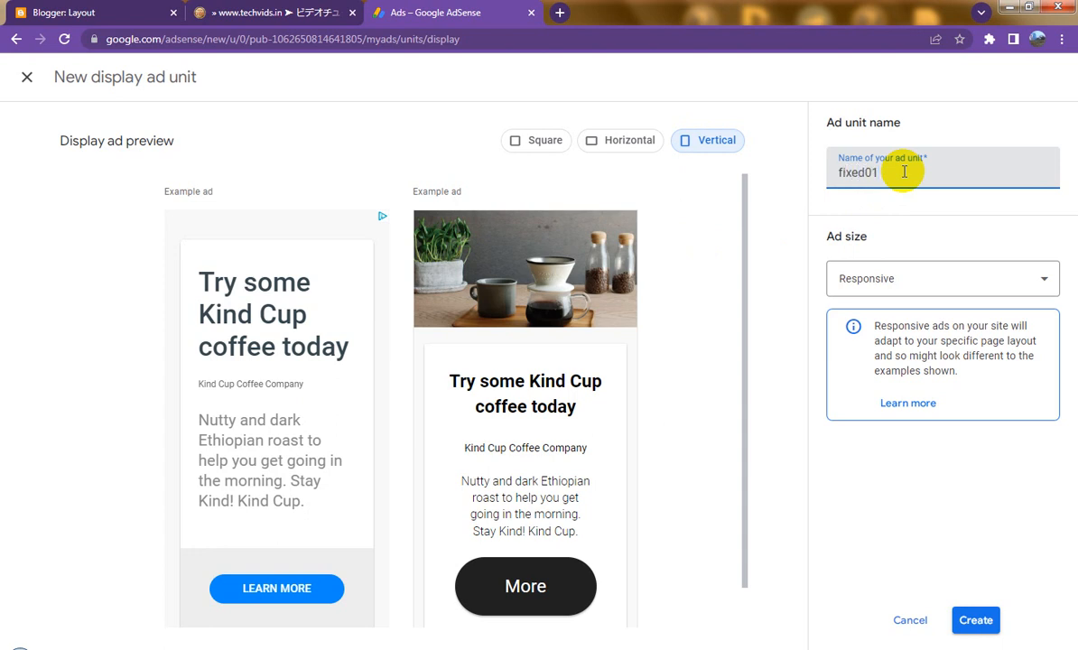
{"action": "left_click", "coordinate": [911, 285]}
{"action": "left_click", "coordinate": [889, 332]}
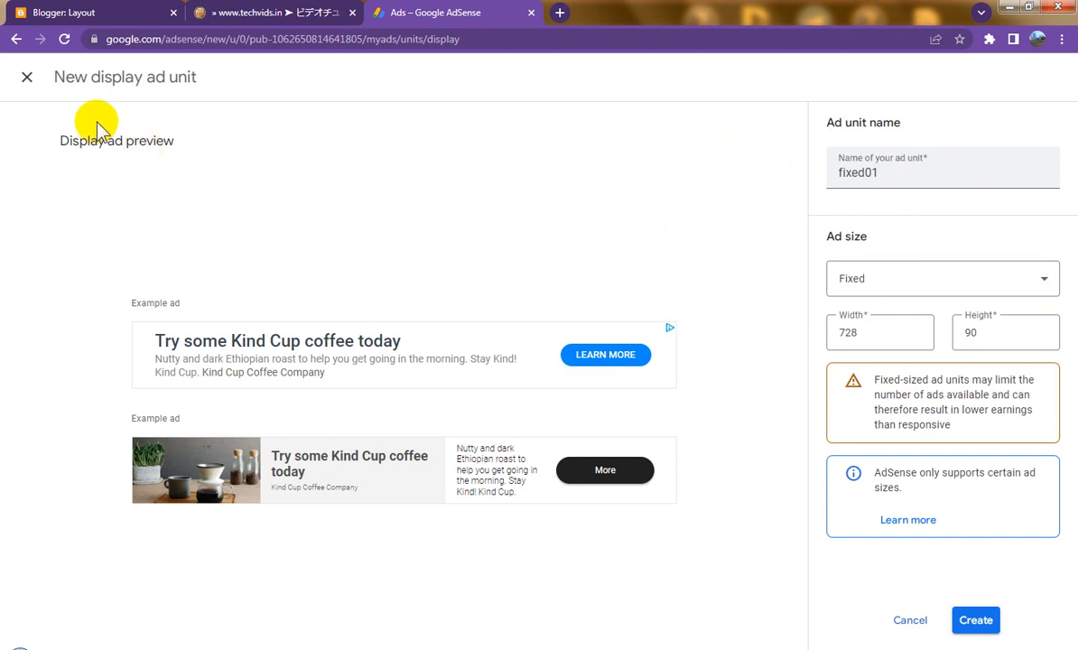
Step: Switch the size back to Responsive, then abandon the unit and view the existing ad units
{"action": "left_click", "coordinate": [870, 282]}
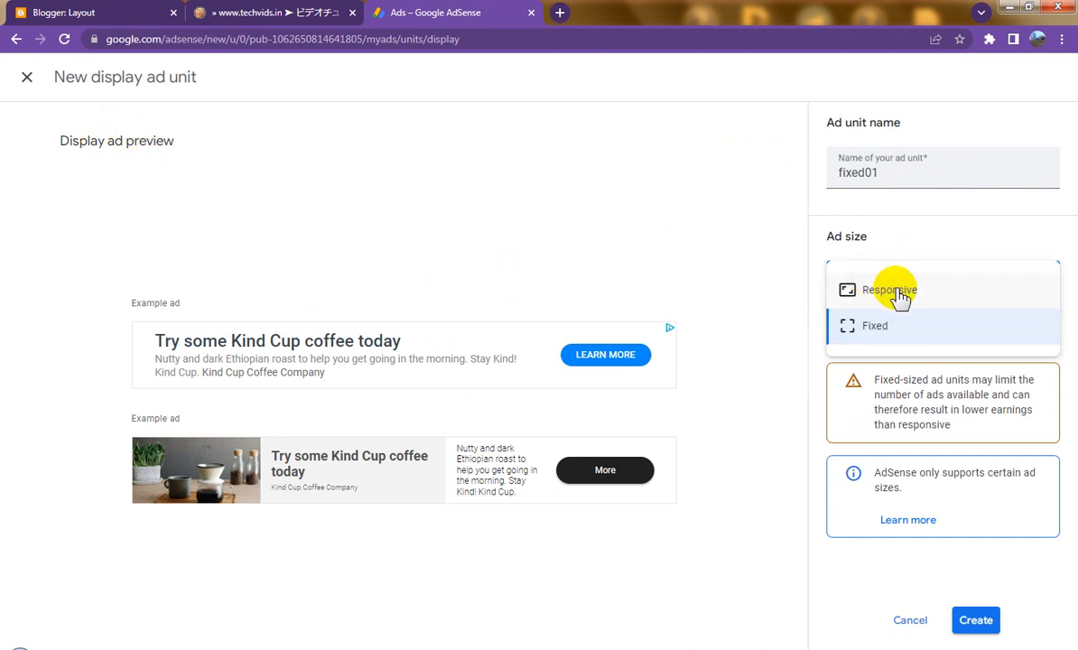
{"action": "left_click", "coordinate": [889, 290]}
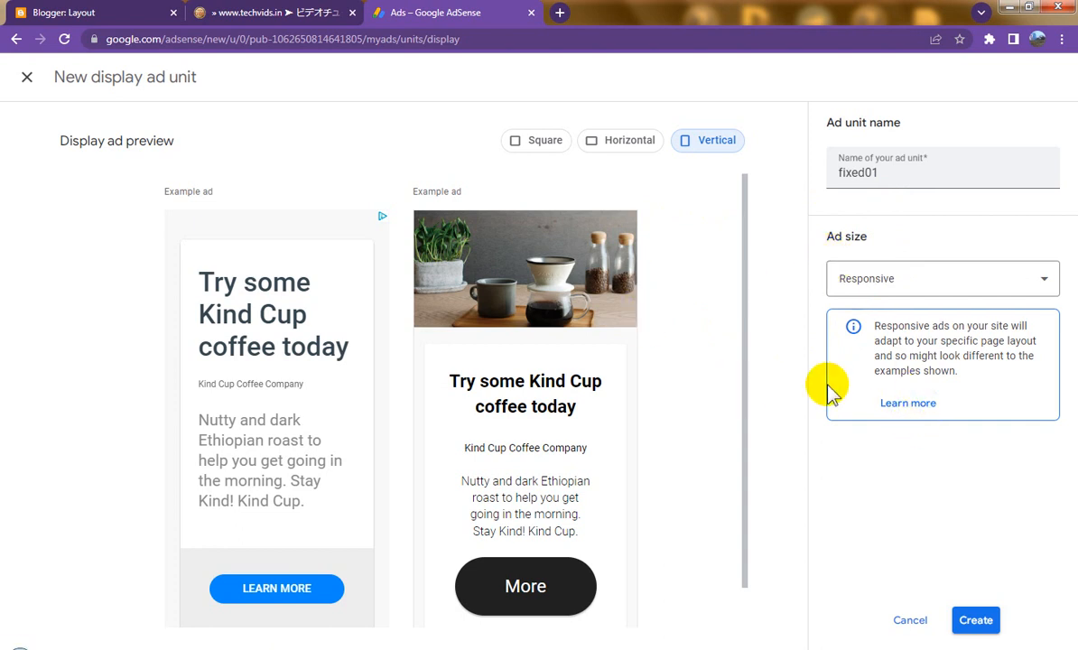
{"action": "left_click", "coordinate": [904, 282]}
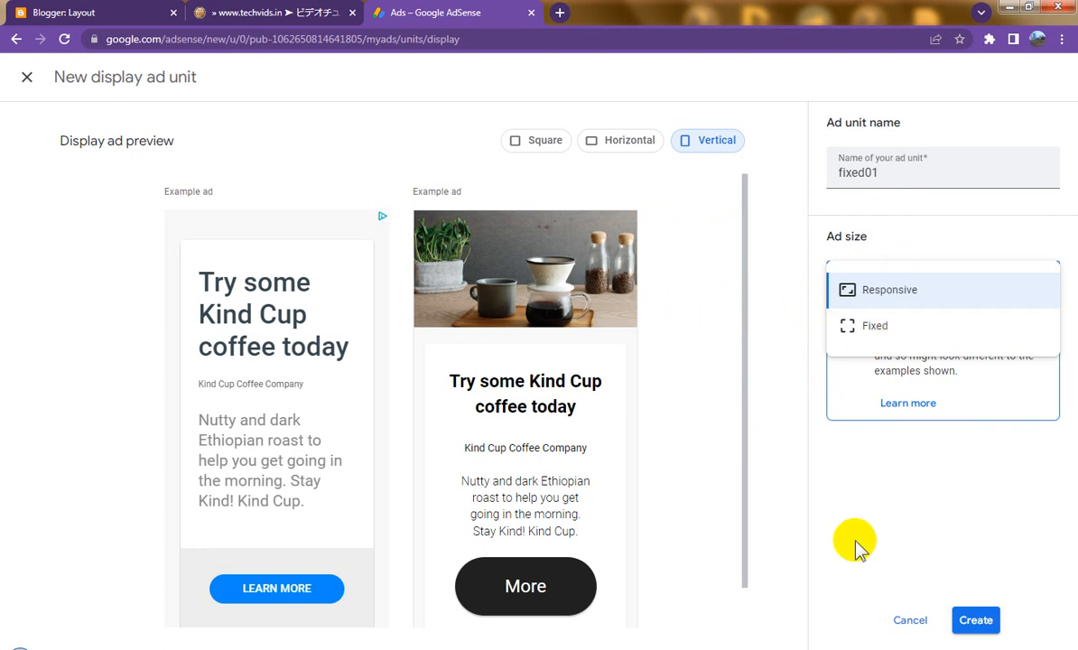
{"action": "left_click", "coordinate": [25, 78]}
{"action": "left_click", "coordinate": [27, 80]}
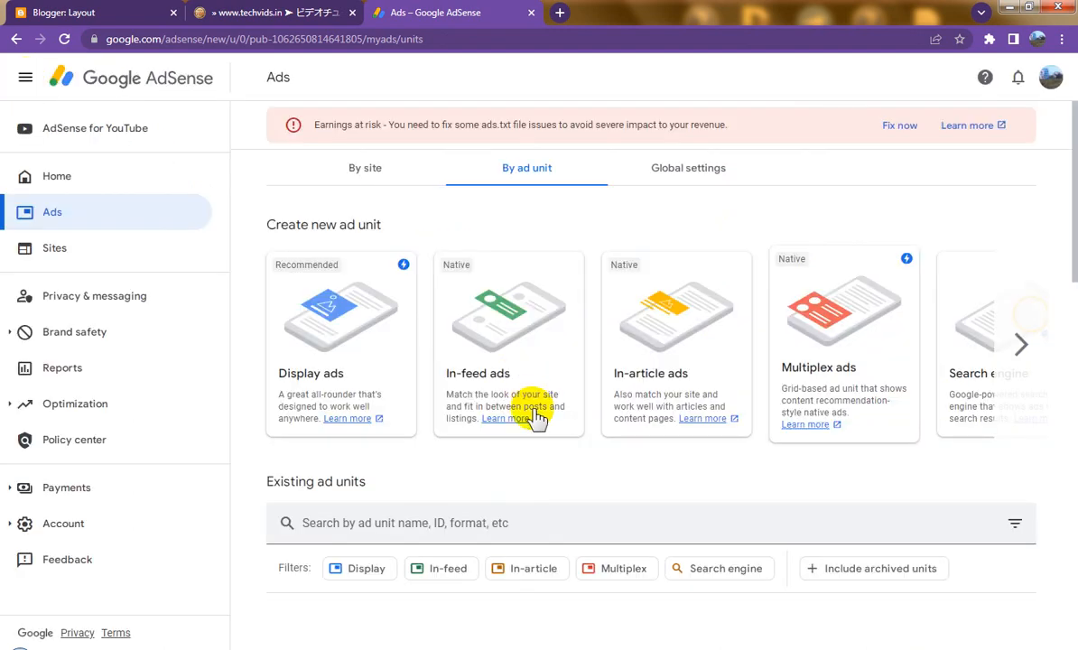
{"action": "scroll", "coordinate": [554, 441], "scroll_direction": "down", "scroll_amount": 1}
{"action": "scroll", "coordinate": [554, 440], "scroll_direction": "down", "scroll_amount": 4}
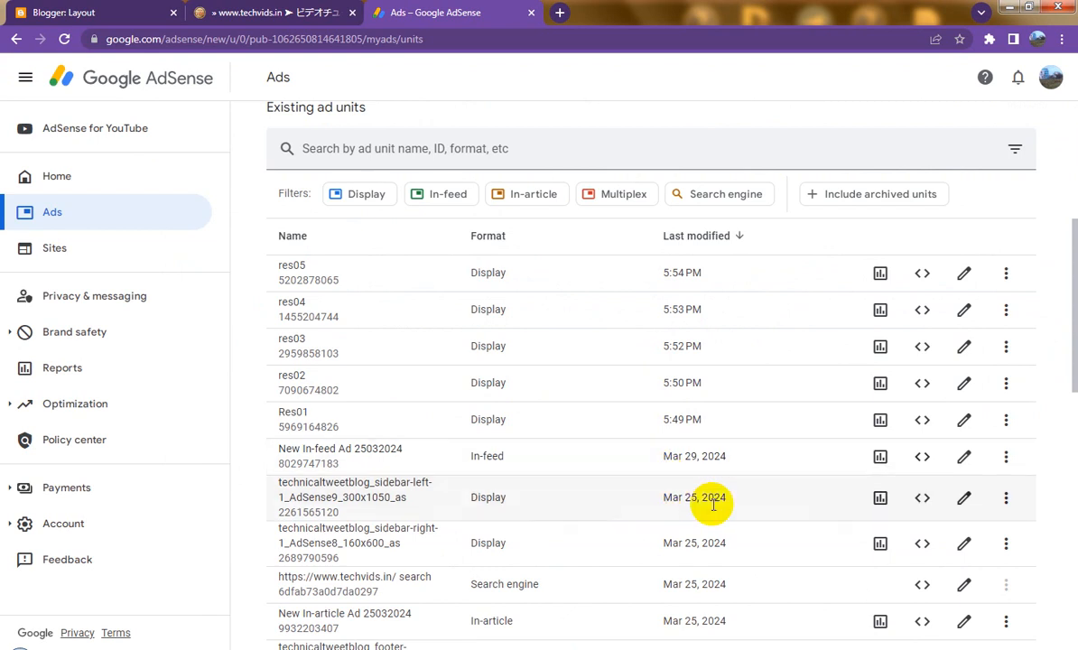
{"action": "left_click", "coordinate": [922, 501]}
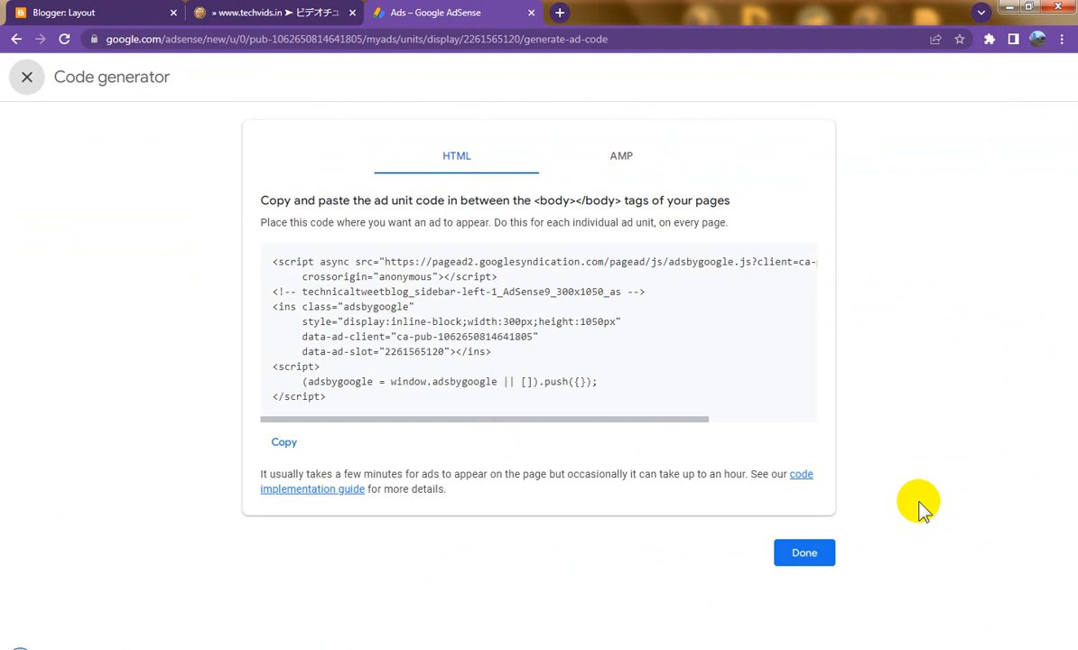
{"action": "left_click", "coordinate": [27, 78]}
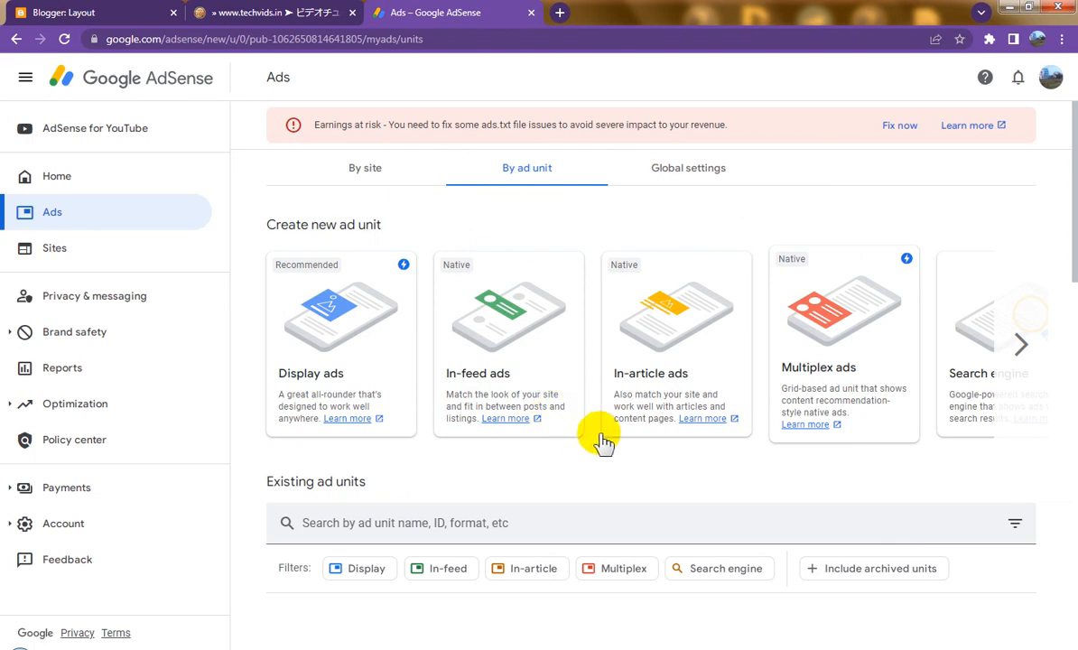
{"action": "scroll", "coordinate": [648, 478], "scroll_direction": "down", "scroll_amount": 15}
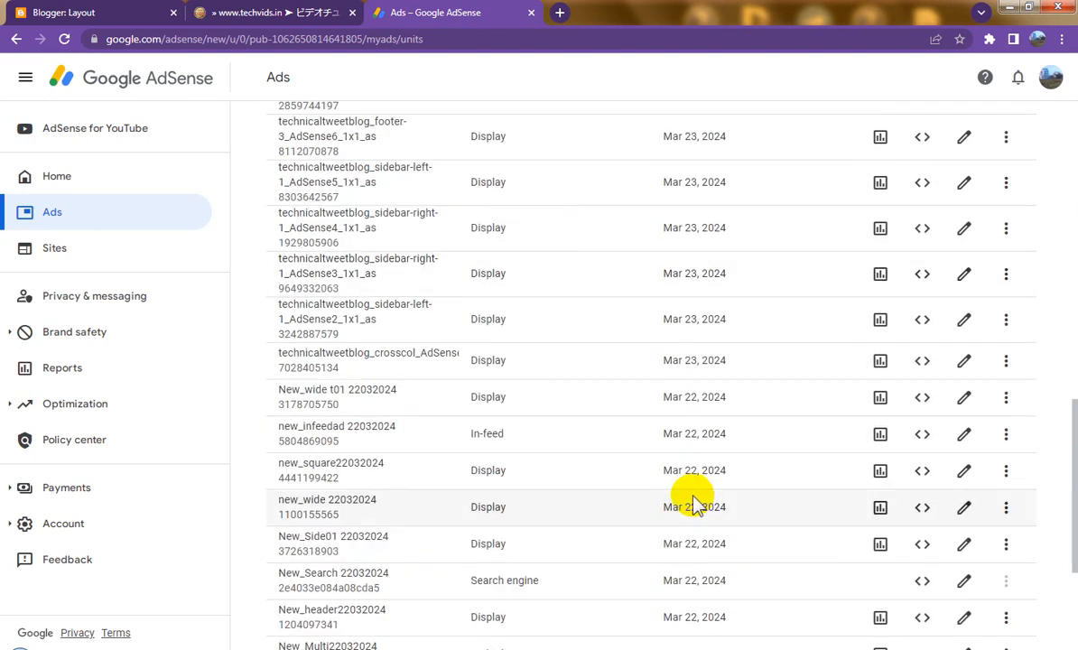
{"action": "scroll", "coordinate": [691, 499], "scroll_direction": "up", "scroll_amount": 3}
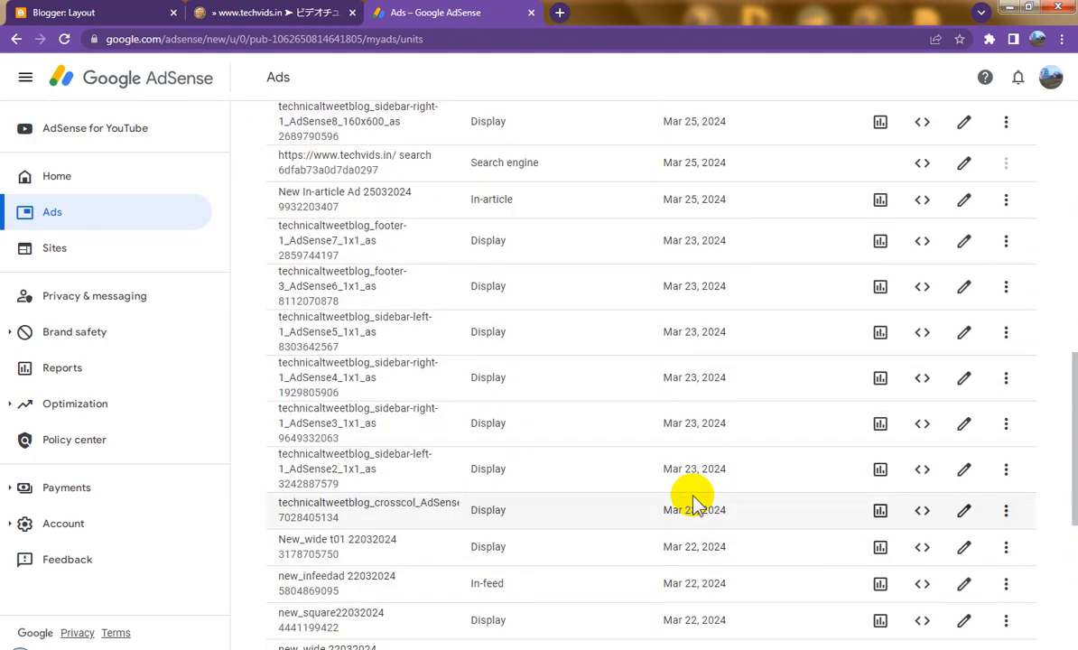
{"action": "scroll", "coordinate": [692, 499], "scroll_direction": "up", "scroll_amount": 2}
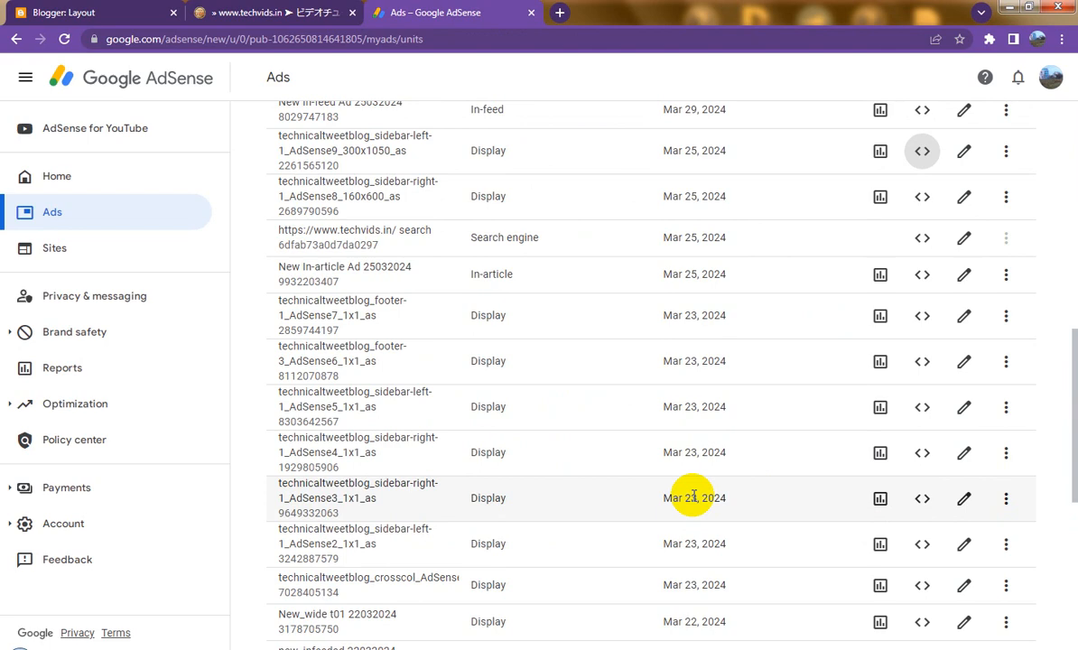
{"action": "scroll", "coordinate": [694, 497], "scroll_direction": "down", "scroll_amount": 3}
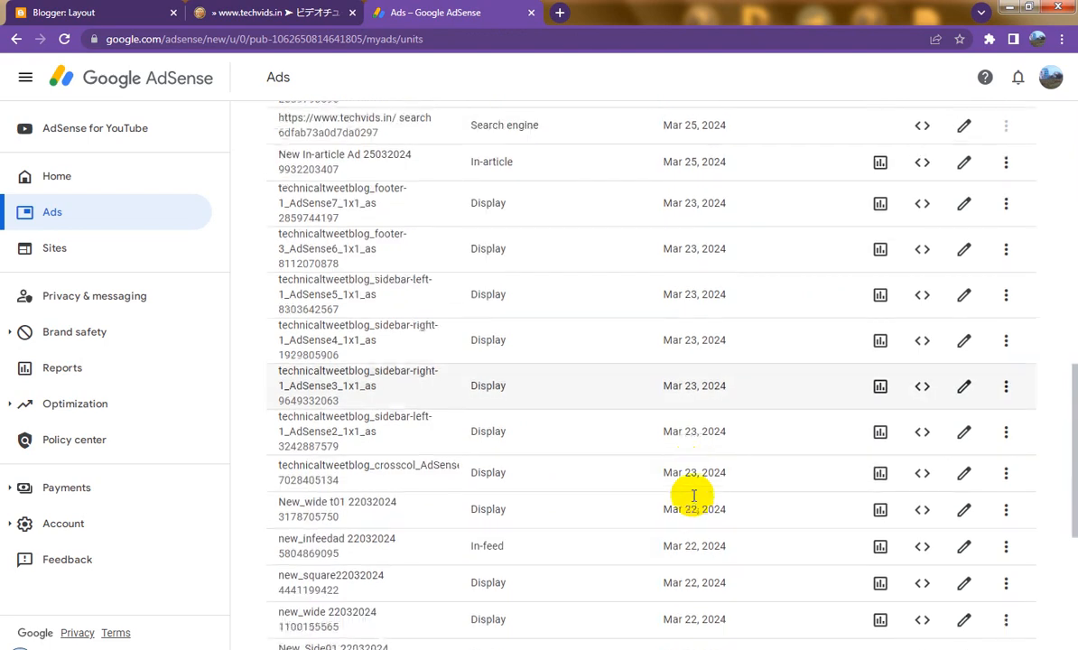
{"action": "scroll", "coordinate": [693, 499], "scroll_direction": "down", "scroll_amount": 3}
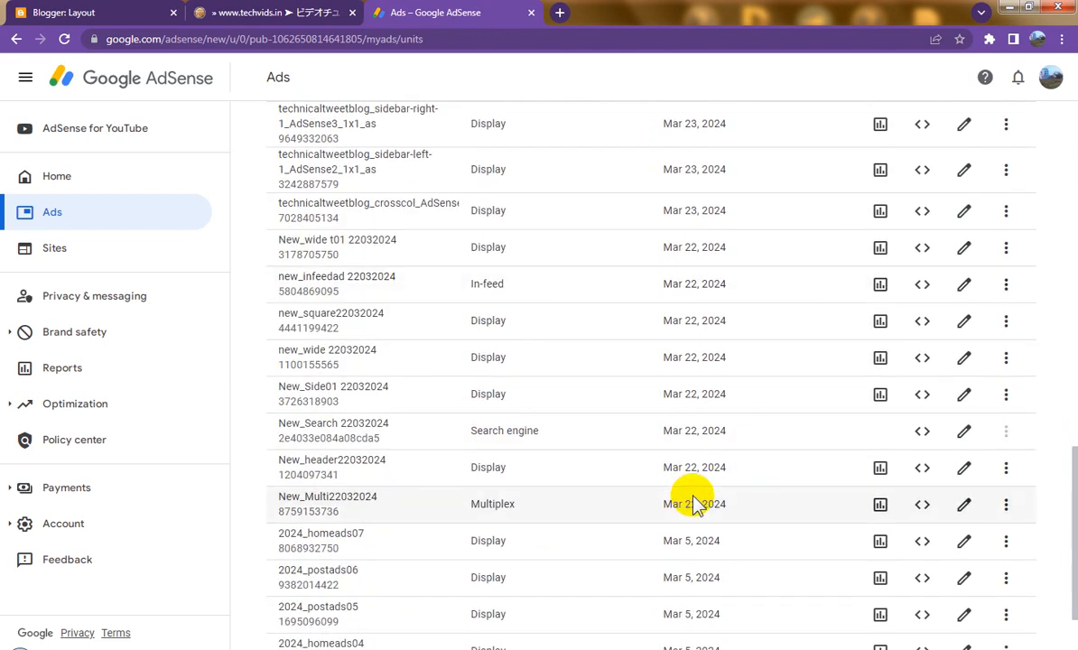
{"action": "scroll", "coordinate": [693, 503], "scroll_direction": "up", "scroll_amount": 3}
{"action": "scroll", "coordinate": [693, 504], "scroll_direction": "up", "scroll_amount": 3}
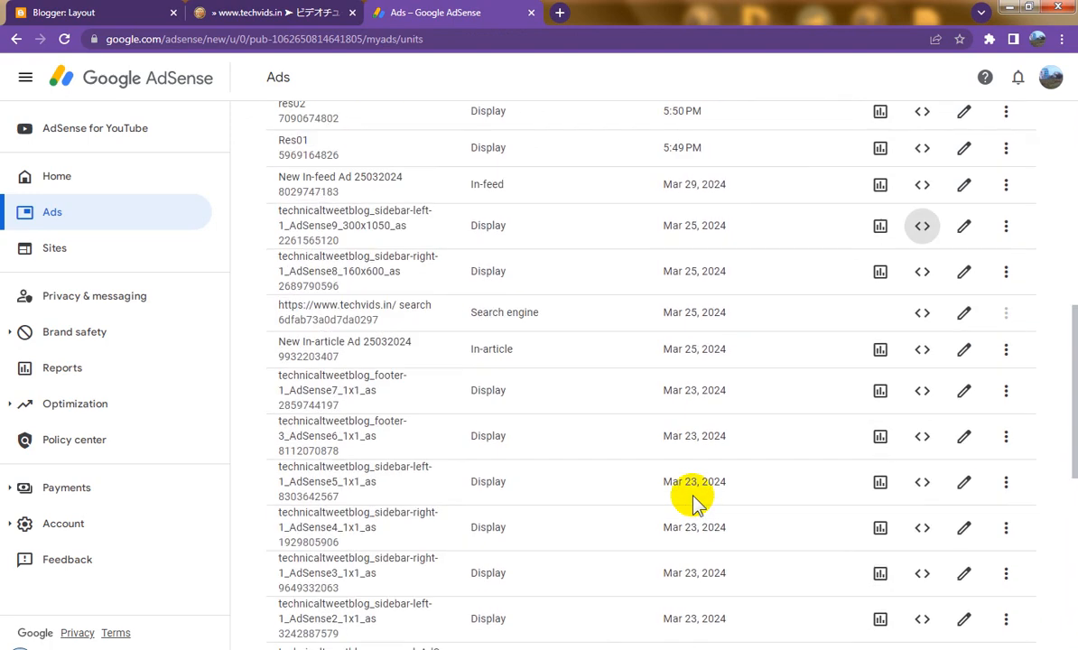
{"action": "scroll", "coordinate": [693, 501], "scroll_direction": "up", "scroll_amount": 2}
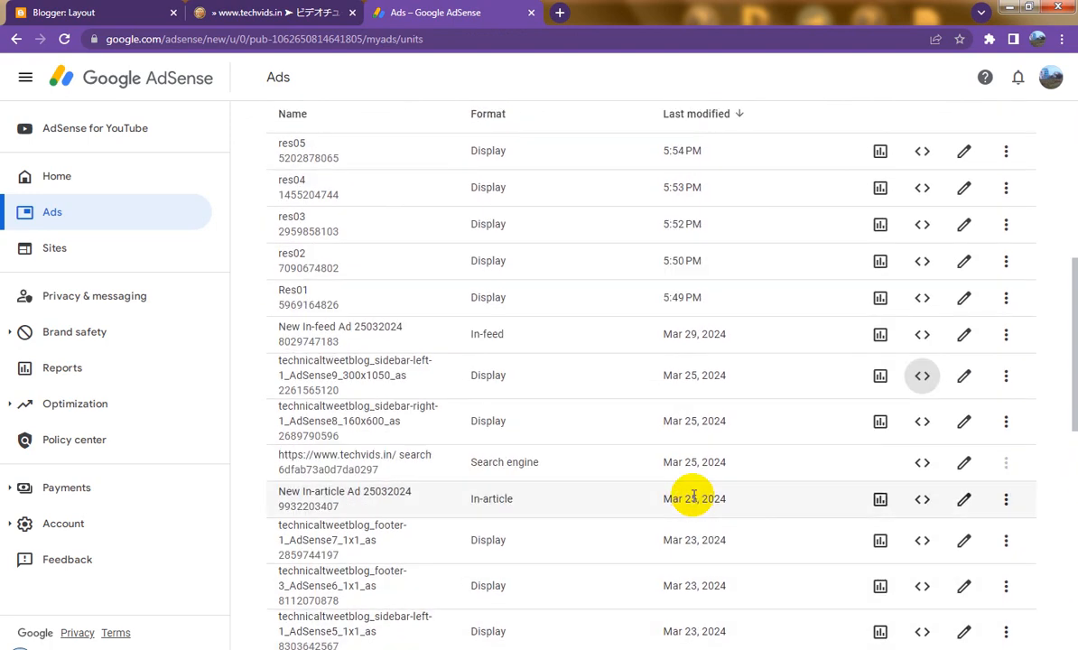
{"action": "scroll", "coordinate": [693, 499], "scroll_direction": "up", "scroll_amount": 1}
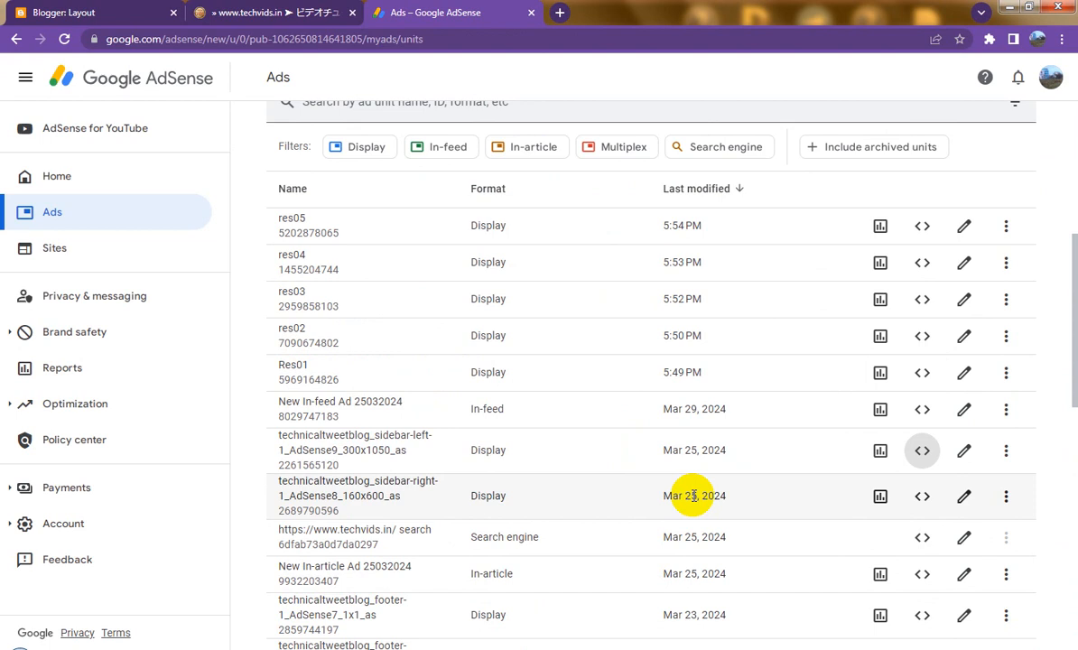
{"action": "scroll", "coordinate": [693, 495], "scroll_direction": "up", "scroll_amount": 1}
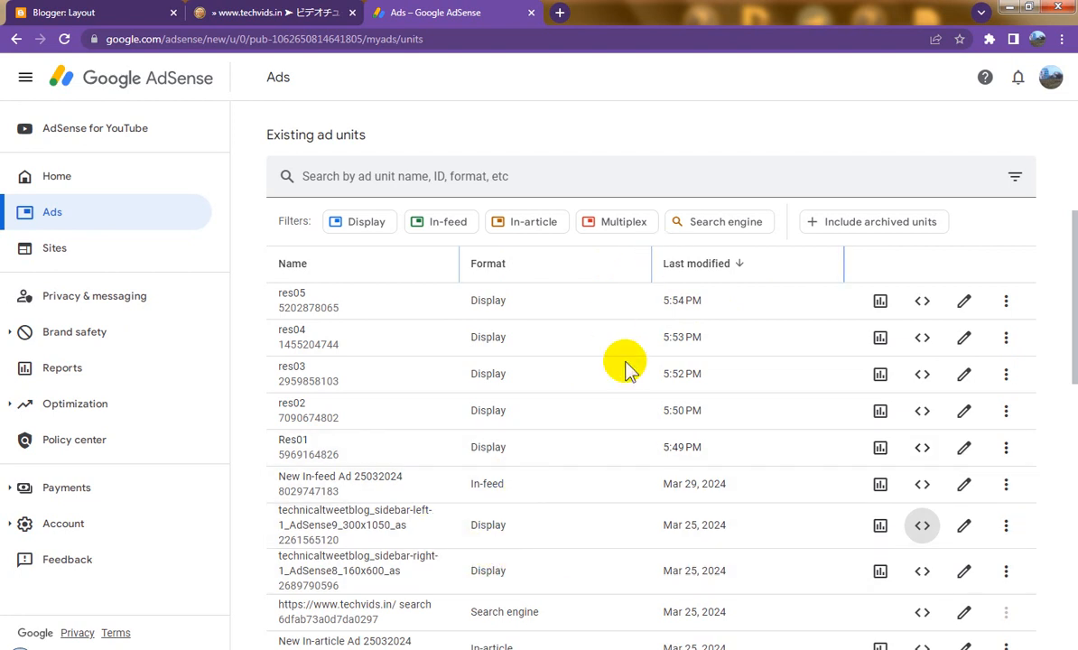
{"action": "scroll", "coordinate": [625, 365], "scroll_direction": "up", "scroll_amount": 4}
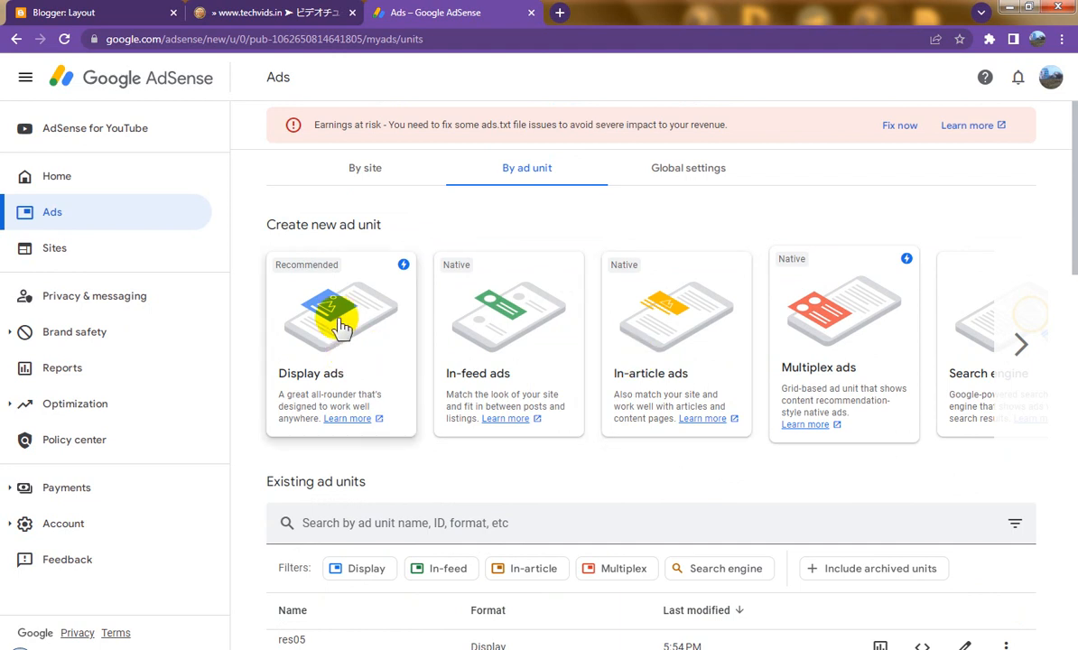
Step: Start a new display ad unit named fixed01 in Vertical shape with a Fixed ad size
{"action": "left_click", "coordinate": [342, 324]}
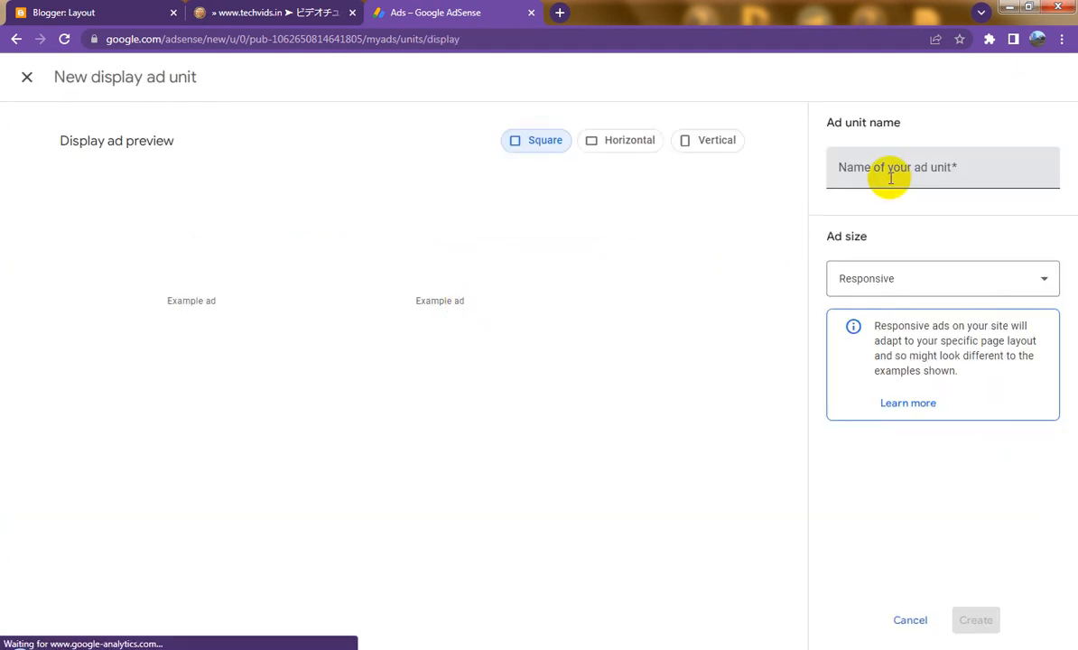
{"action": "left_click", "coordinate": [886, 168]}
{"action": "type", "text": "f"}
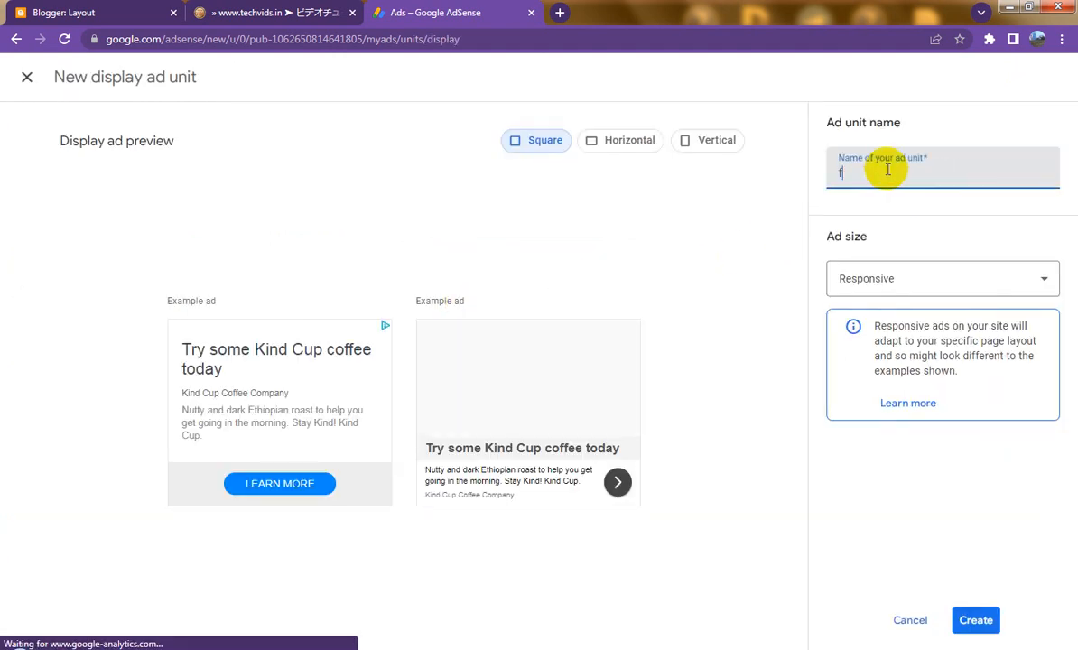
{"action": "type", "text": "ixed01"}
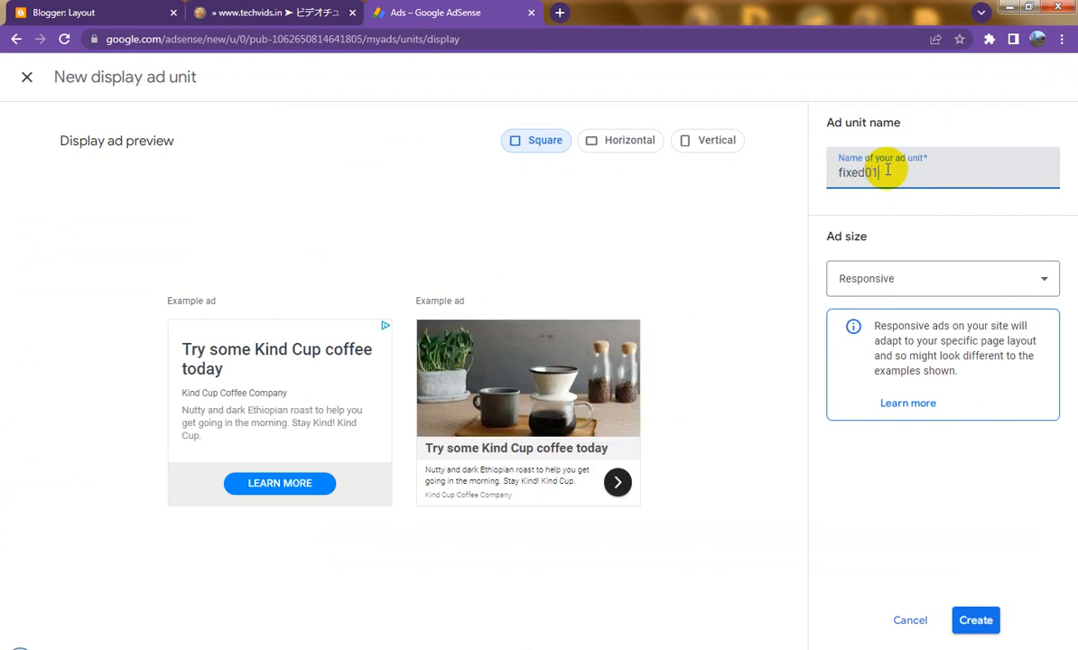
{"action": "left_click", "coordinate": [701, 148]}
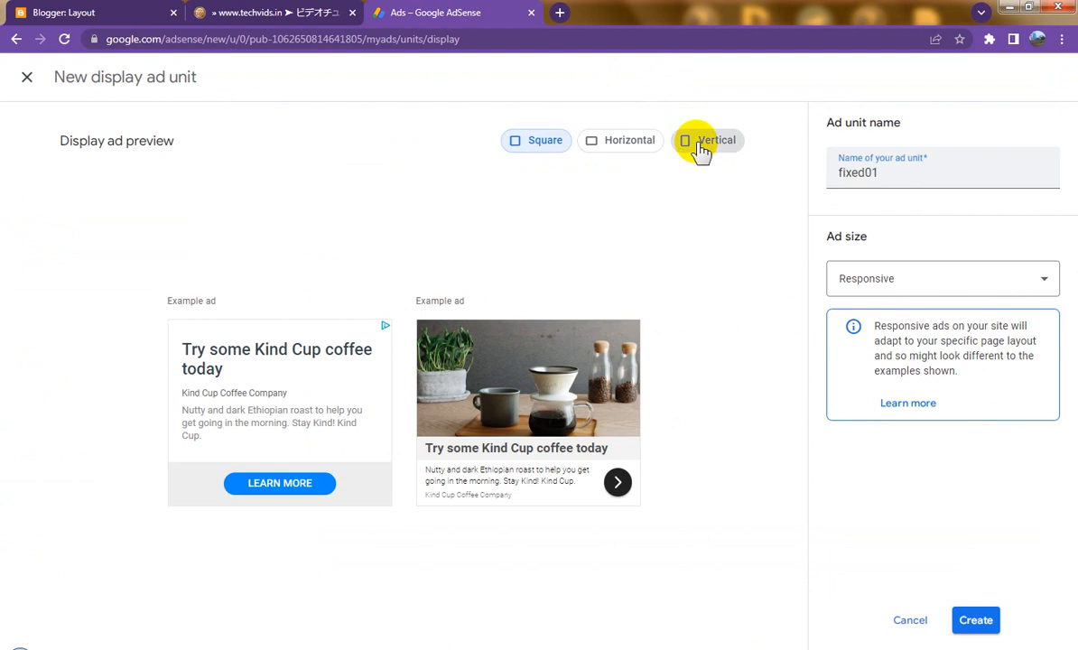
{"action": "left_click", "coordinate": [884, 282]}
{"action": "left_click", "coordinate": [872, 331]}
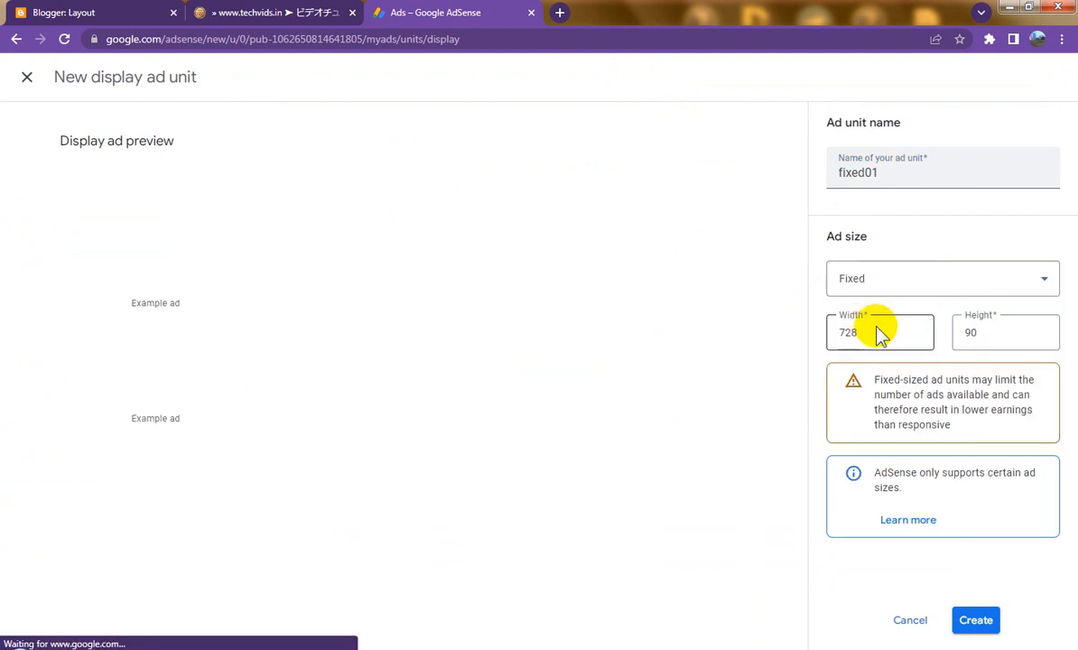
Step: Set its size to 300 by 600, create the unit, and copy its ad code
{"action": "double_click", "coordinate": [882, 332]}
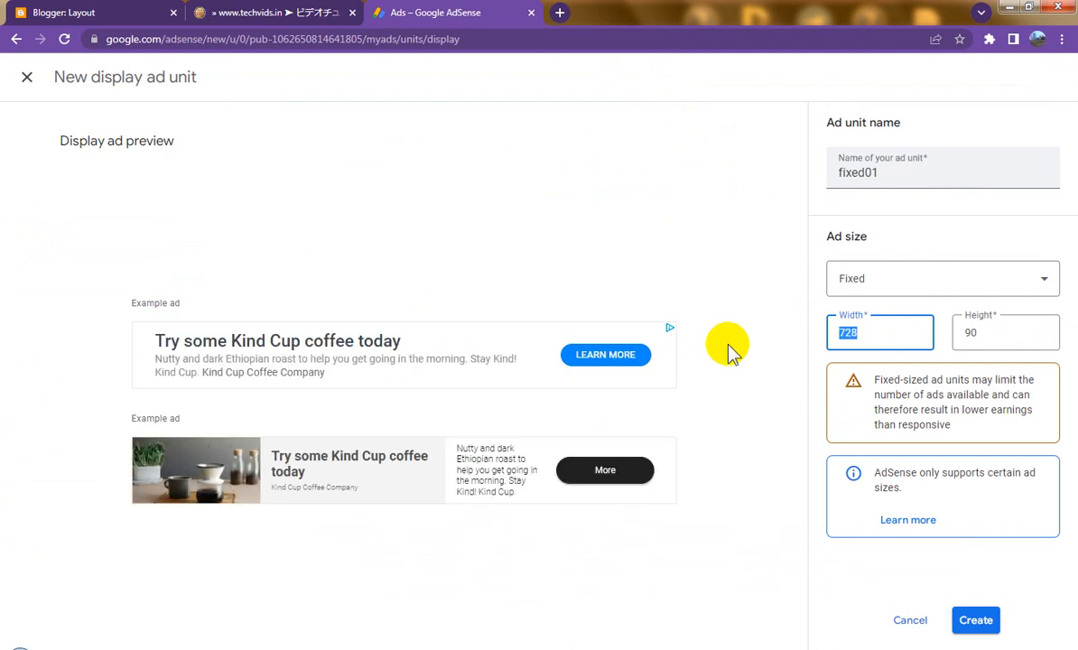
{"action": "type", "text": "30"}
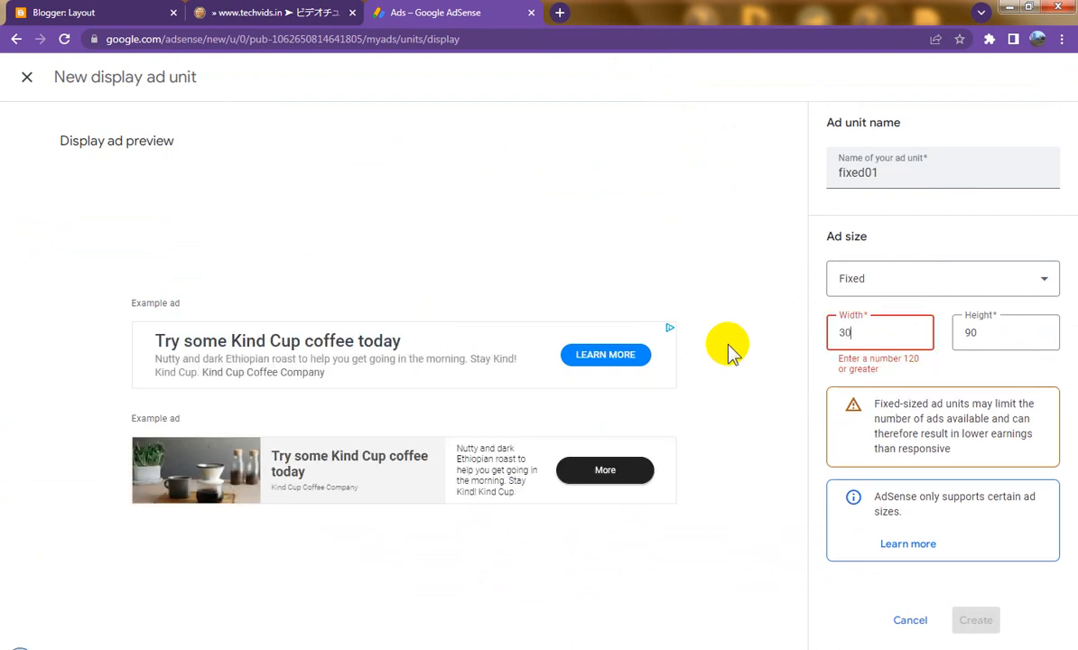
{"action": "type", "text": "0"}
{"action": "key", "text": "Tab"}
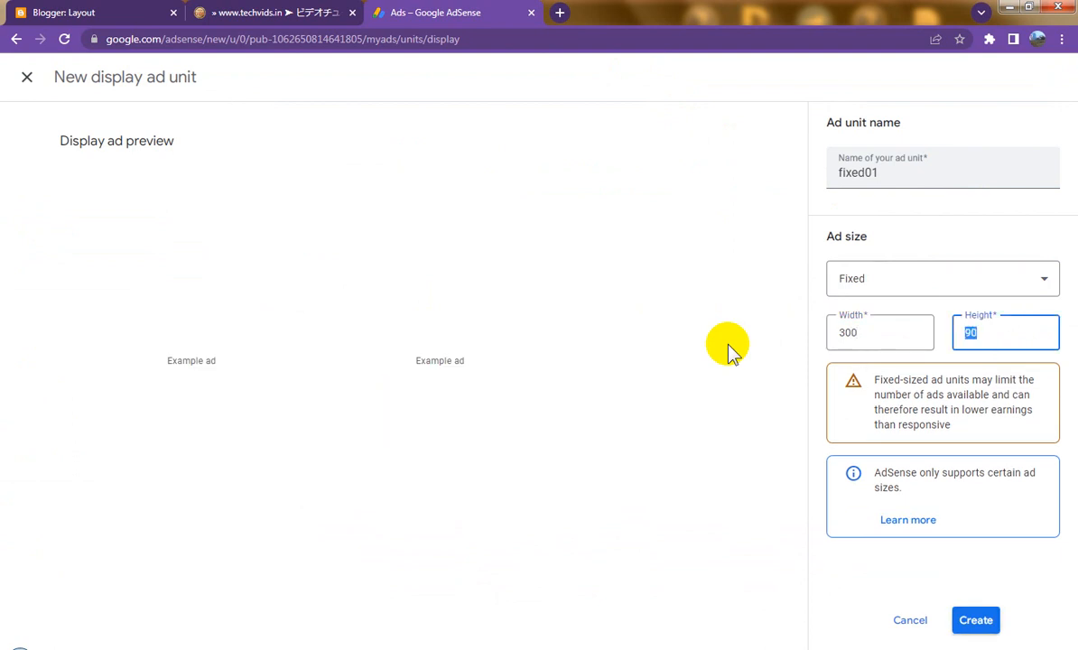
{"action": "type", "text": "600"}
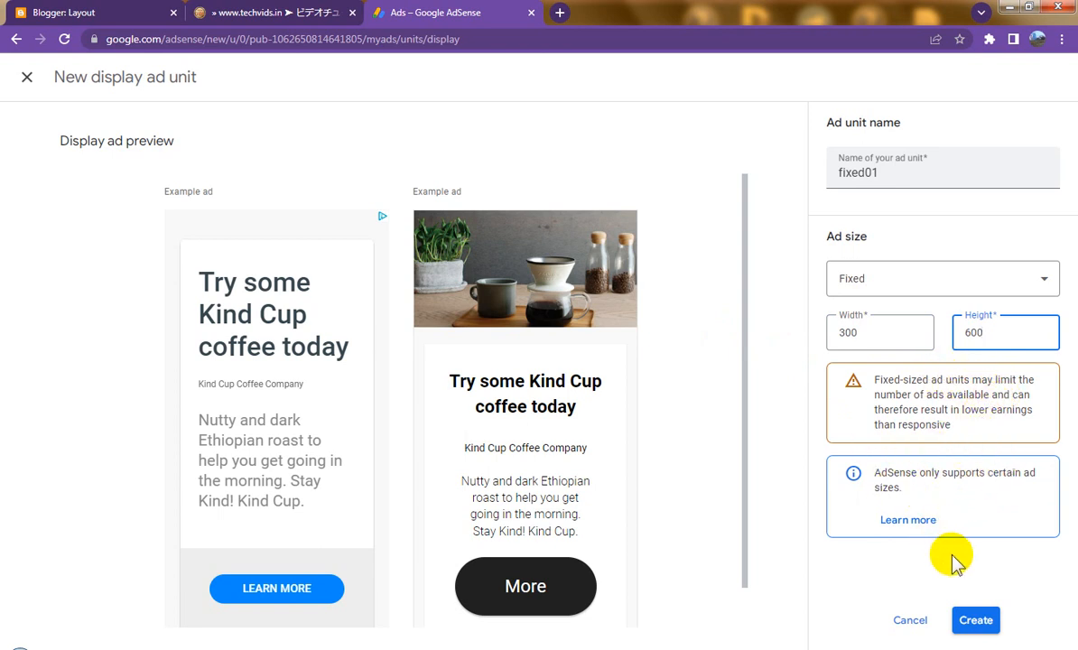
{"action": "left_click", "coordinate": [980, 623]}
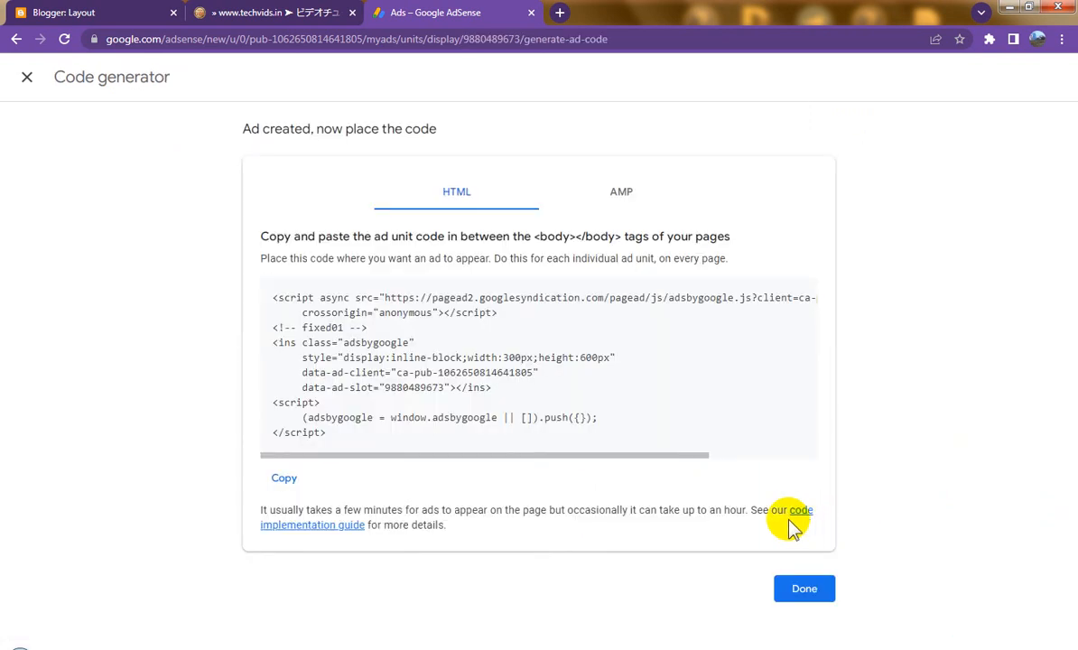
{"action": "left_click", "coordinate": [283, 478]}
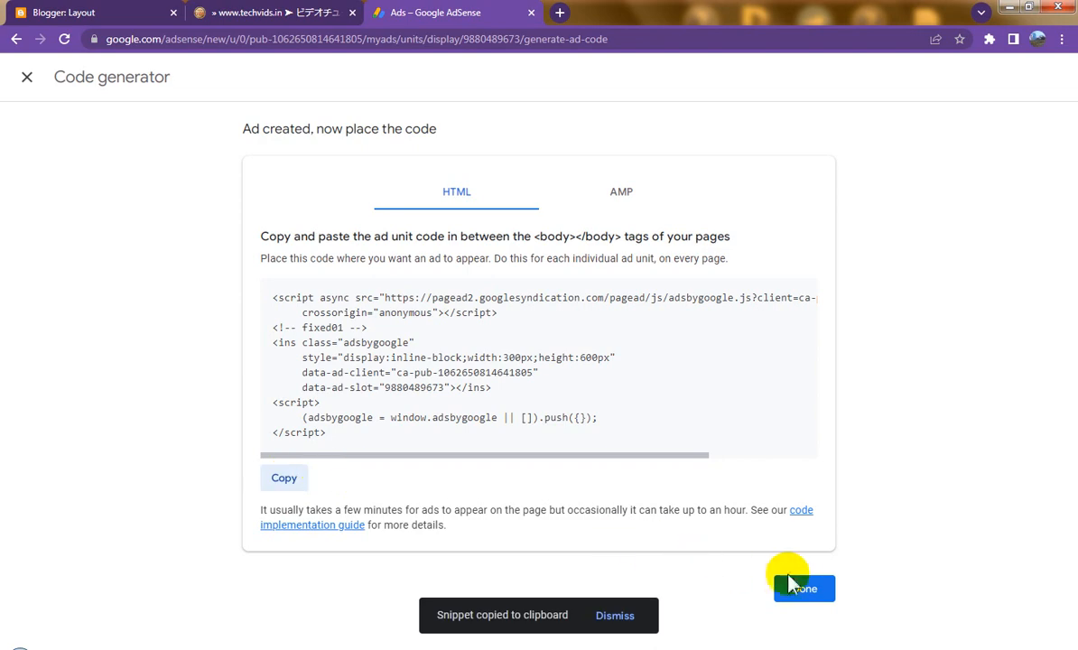
{"action": "left_click", "coordinate": [807, 589]}
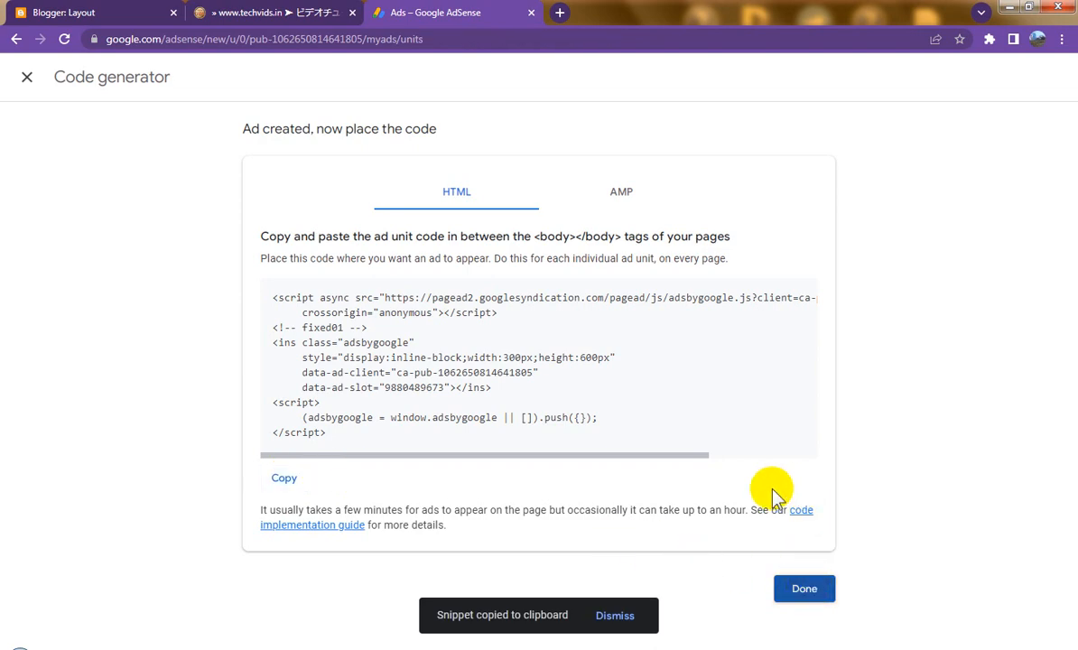
{"action": "left_click", "coordinate": [99, 10]}
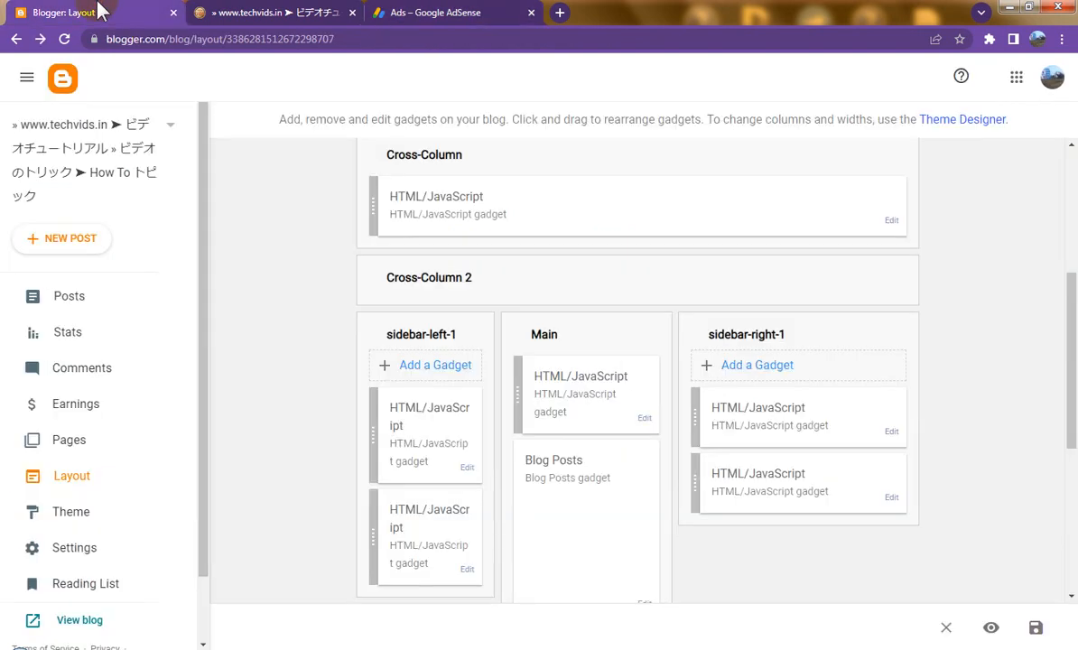
Step: Add an HTML/JavaScript gadget with the fixed01 ad code to footer-2-1 and save it
{"action": "scroll", "coordinate": [533, 374], "scroll_direction": "down", "scroll_amount": 3}
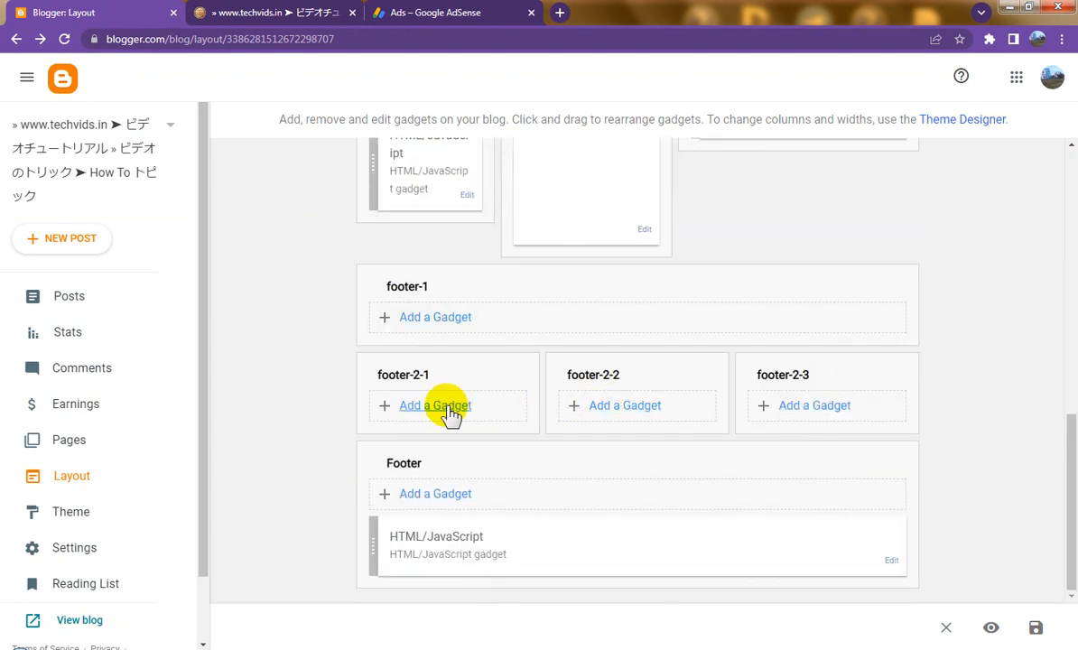
{"action": "left_click", "coordinate": [448, 409]}
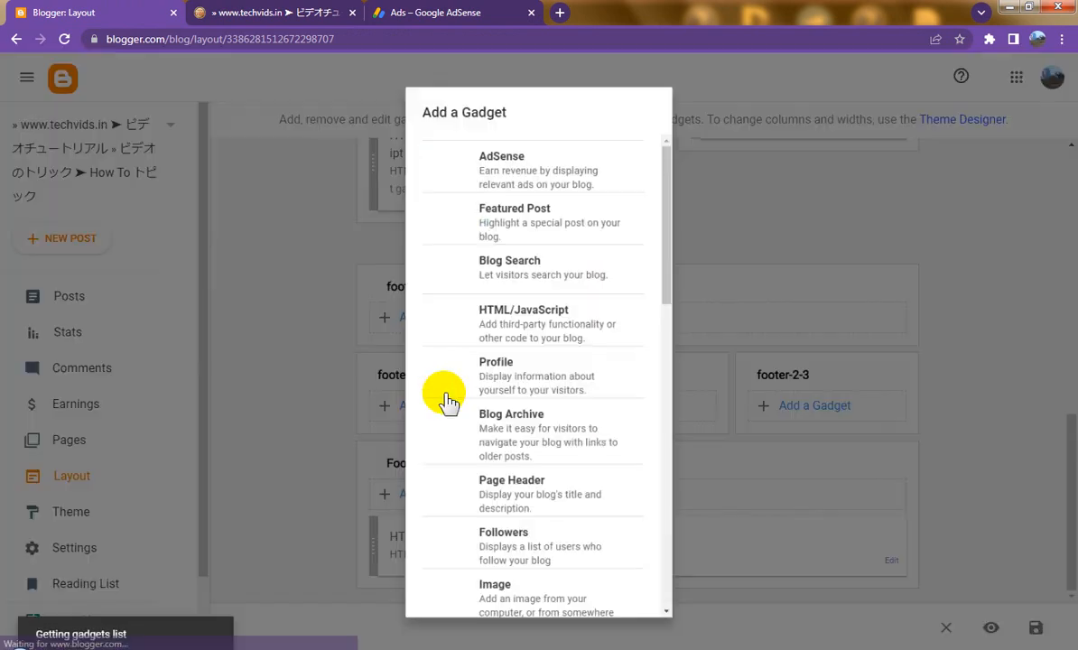
{"action": "left_click", "coordinate": [428, 315]}
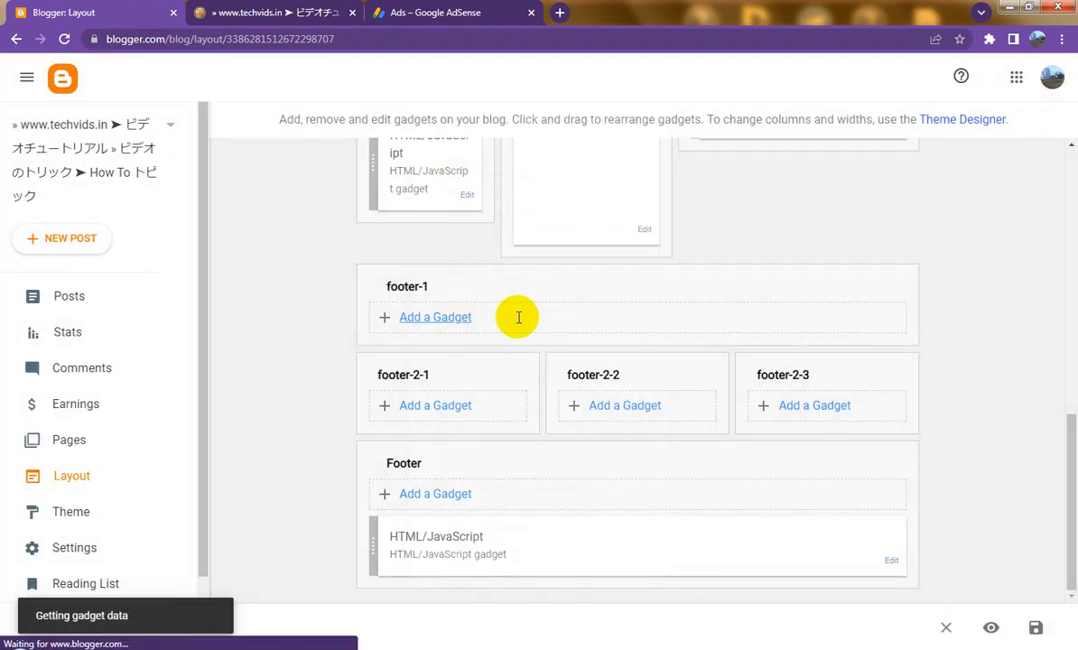
{"action": "key", "text": "ctrl+v"}
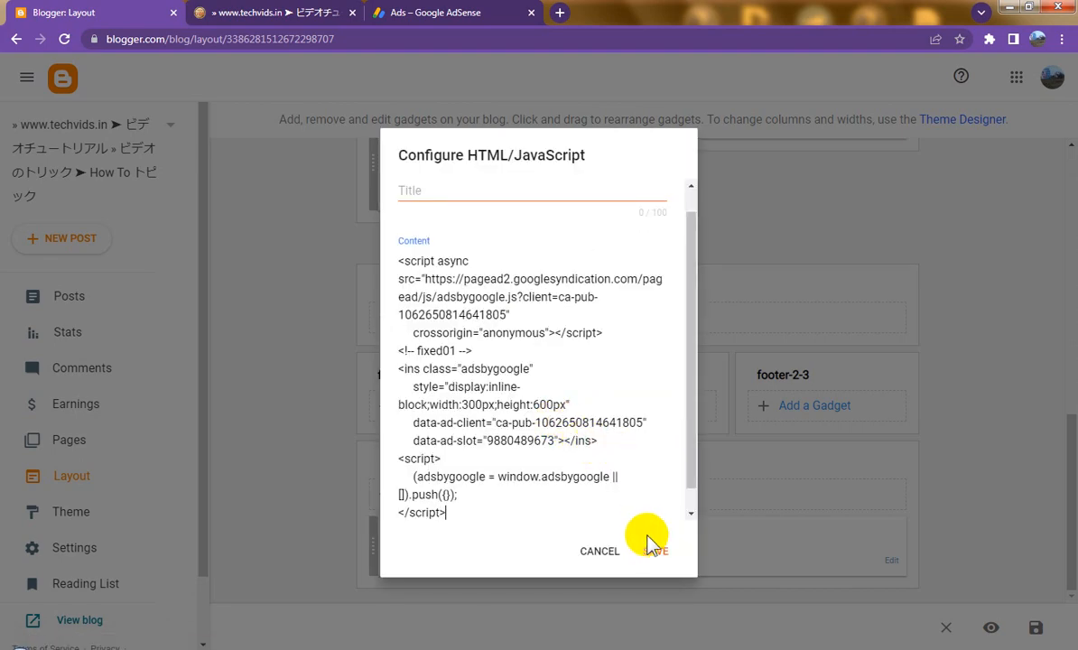
{"action": "left_click", "coordinate": [654, 548]}
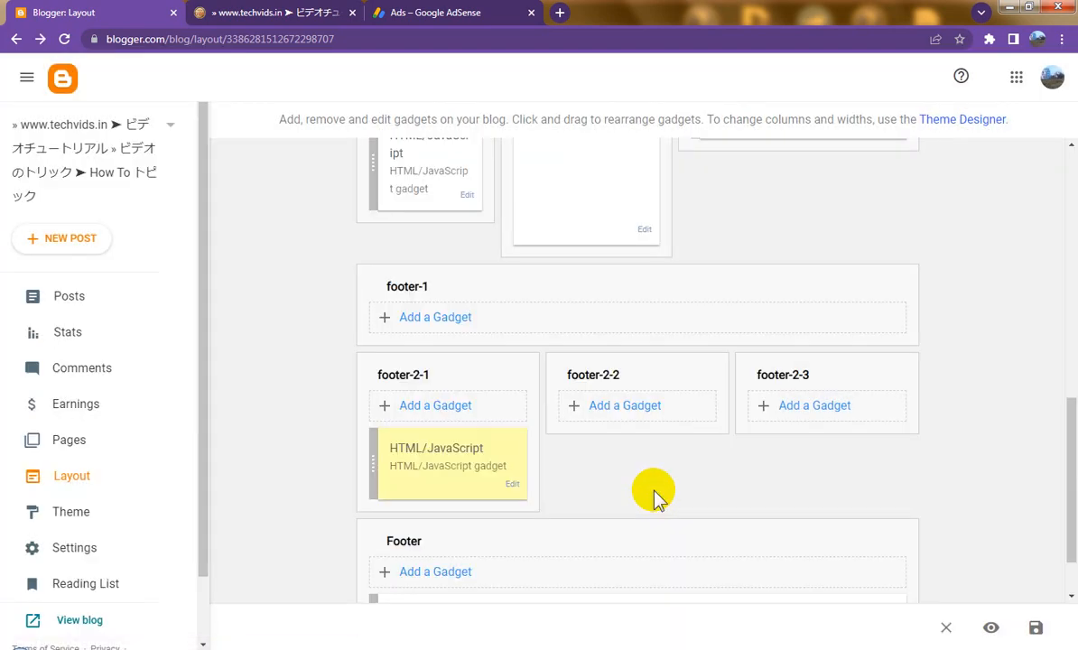
{"action": "left_click", "coordinate": [418, 14]}
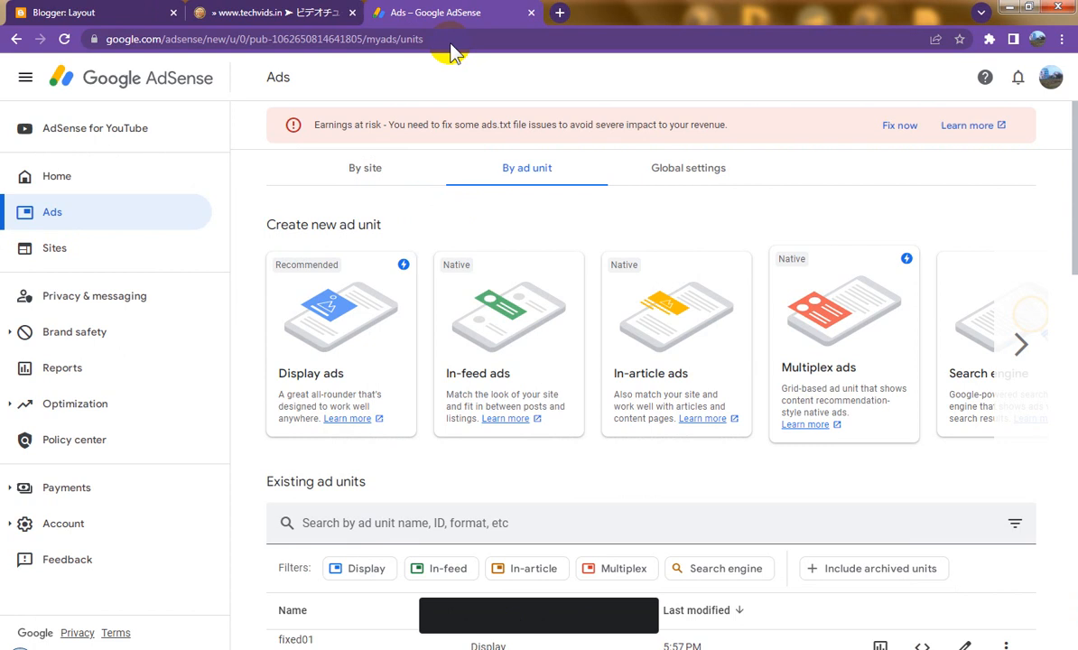
Step: Create display ad unit fixed02 with Fixed size 300 wide by 600 high, then copy its code
{"action": "left_click", "coordinate": [341, 337]}
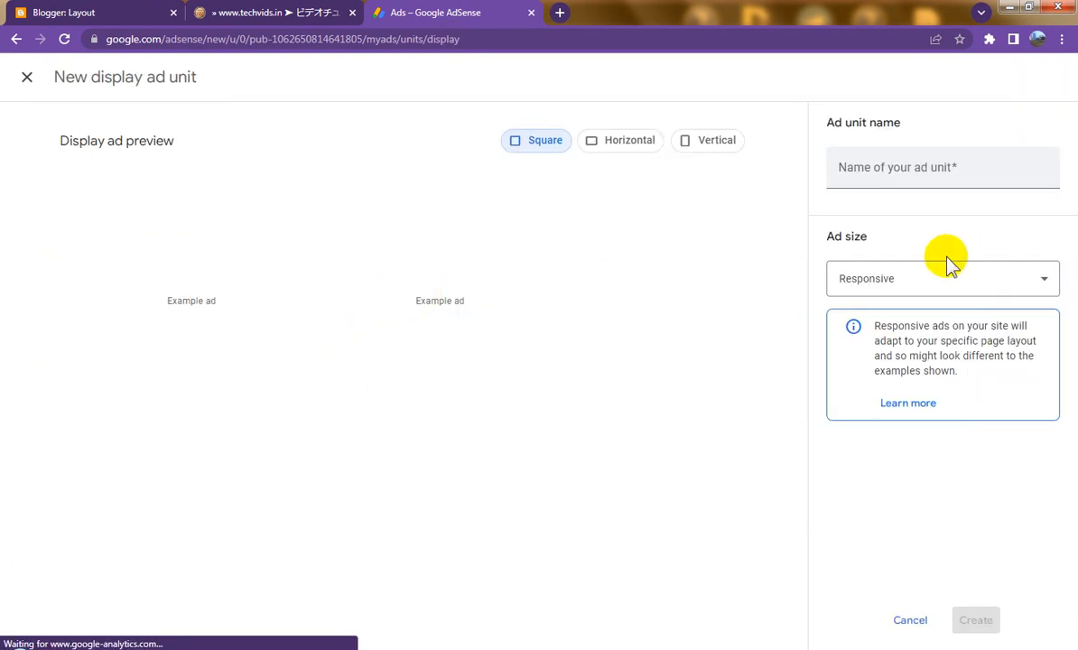
{"action": "left_click", "coordinate": [881, 169]}
{"action": "type", "text": "f"}
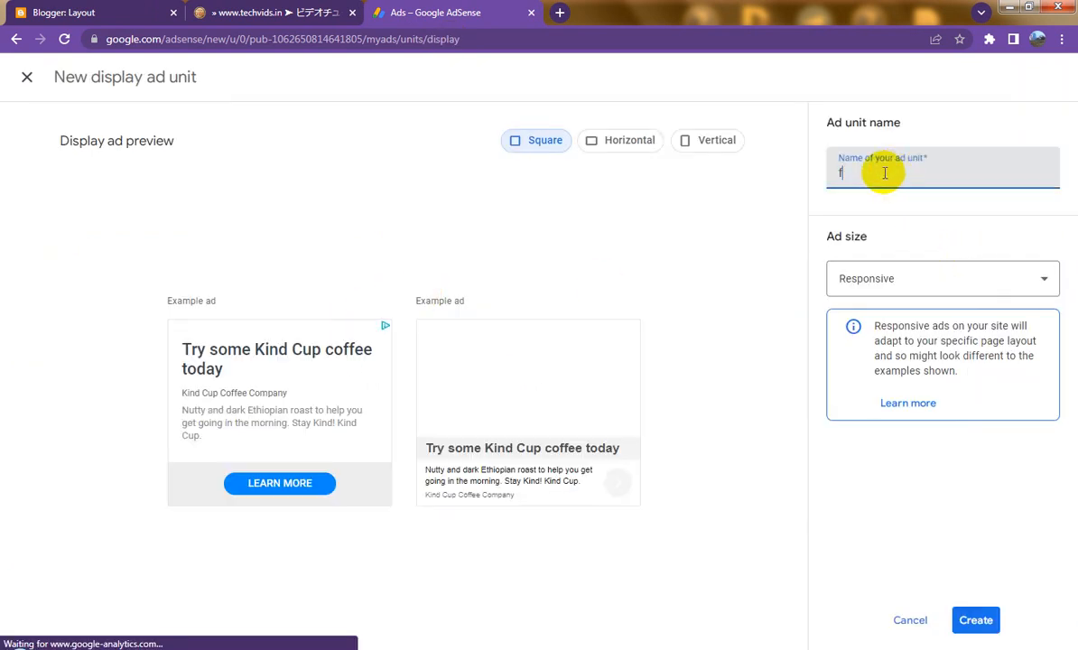
{"action": "type", "text": "lxed02"}
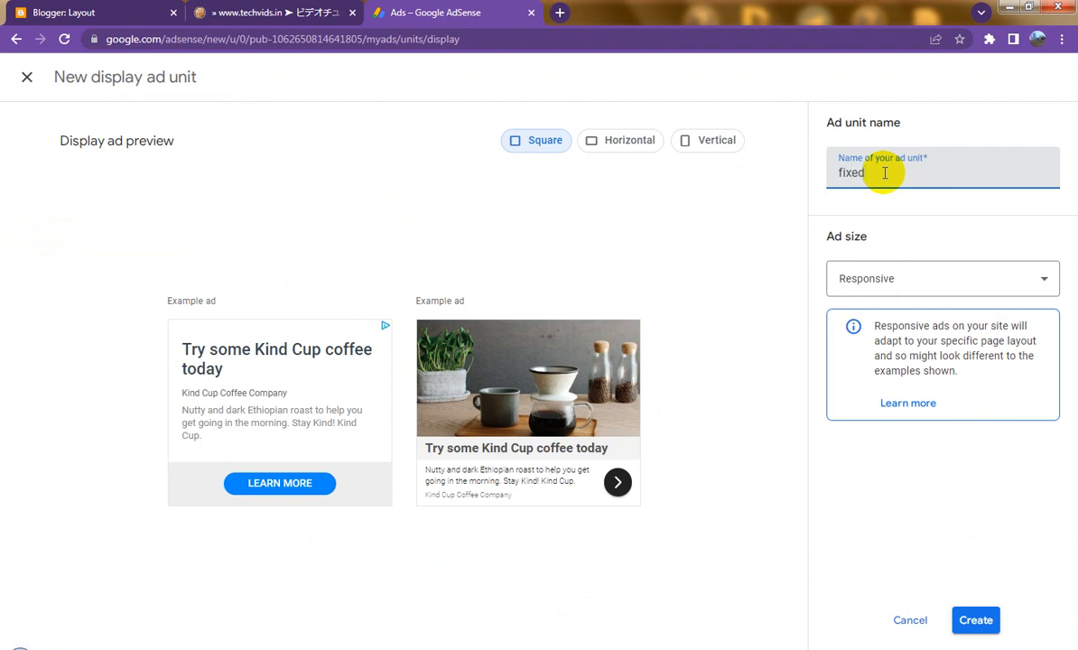
{"action": "left_click", "coordinate": [936, 279]}
{"action": "left_click", "coordinate": [885, 326]}
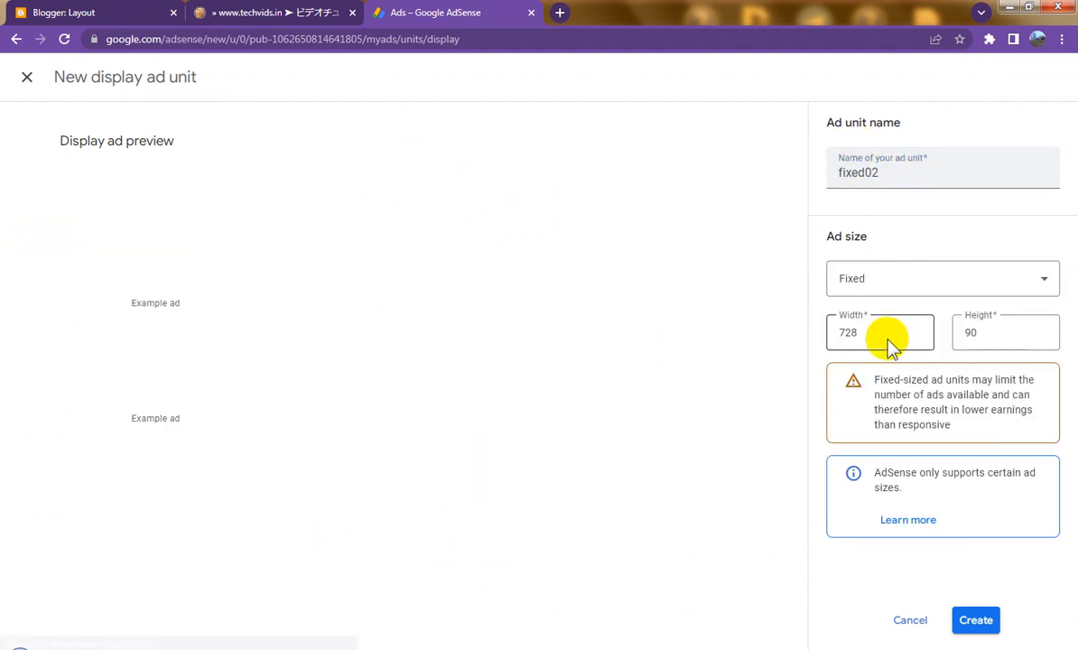
{"action": "double_click", "coordinate": [871, 336]}
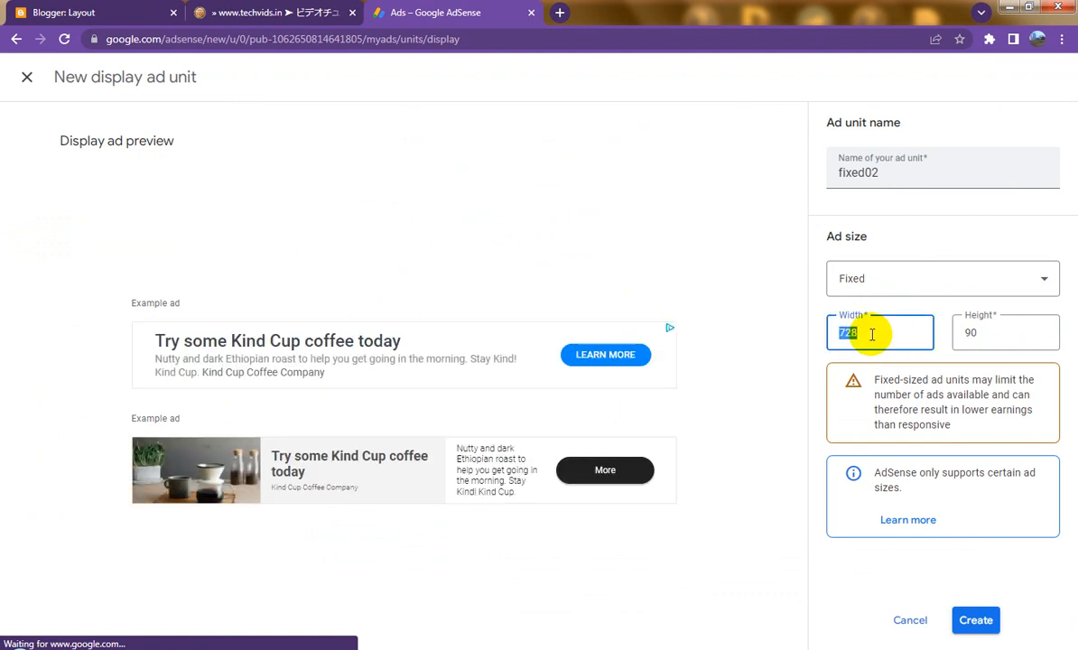
{"action": "type", "text": "300"}
{"action": "key", "text": "Tab"}
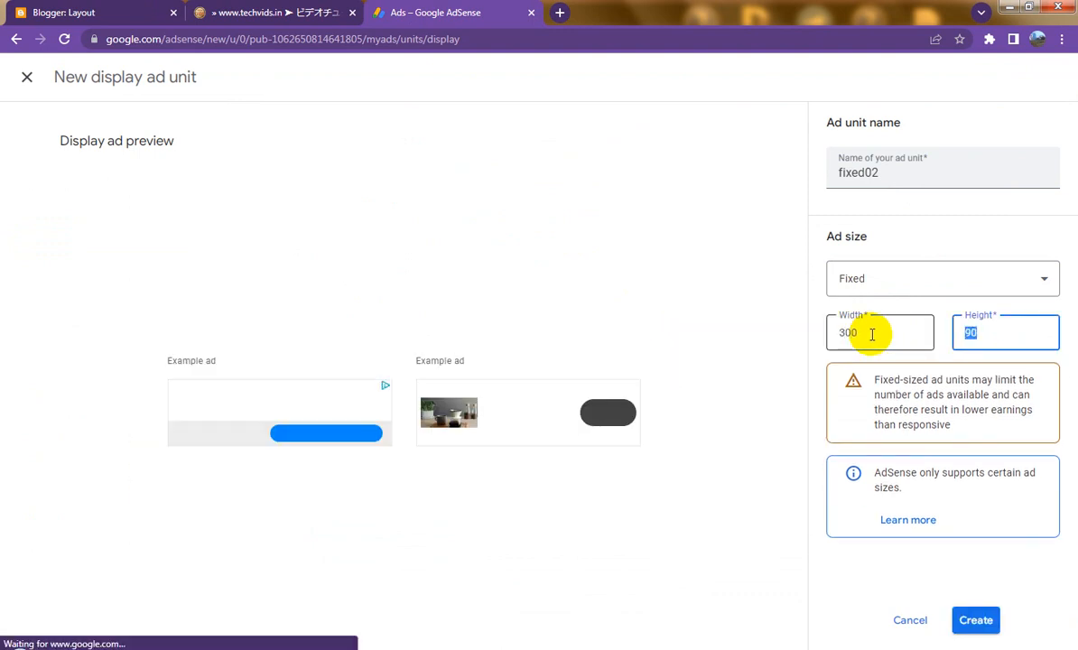
{"action": "type", "text": "600"}
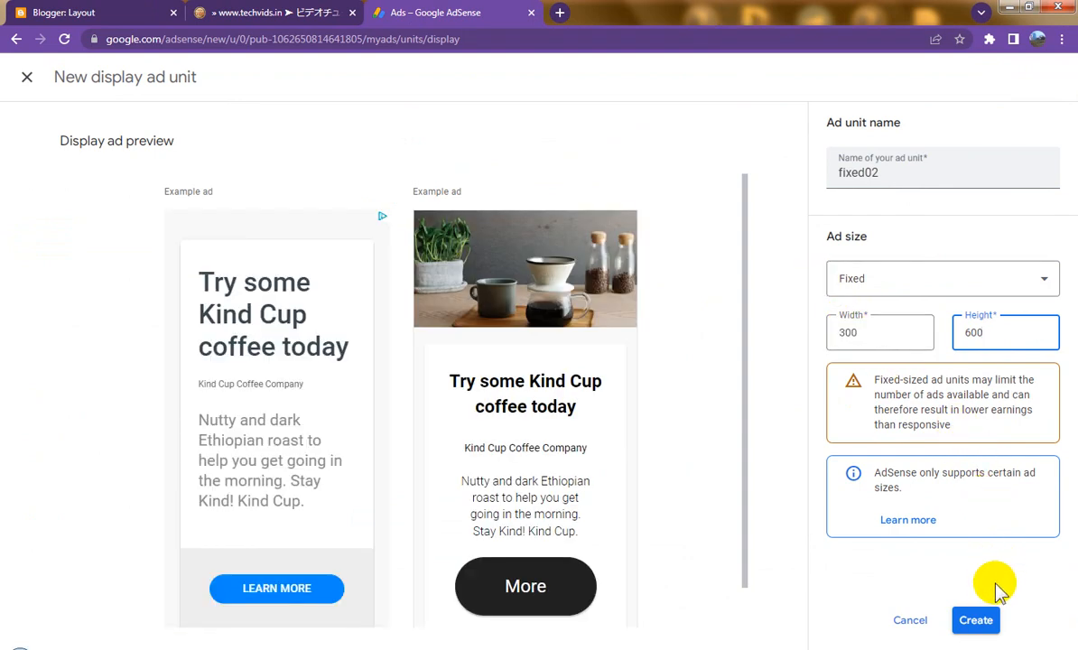
{"action": "left_click", "coordinate": [976, 622]}
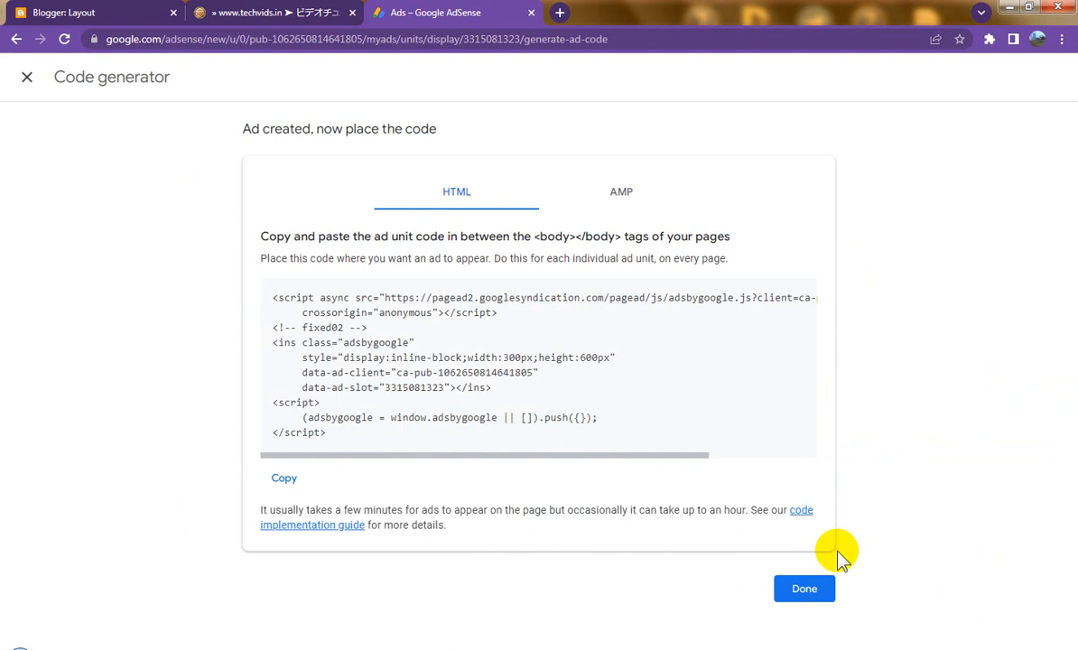
{"action": "left_click", "coordinate": [283, 476]}
{"action": "left_click", "coordinate": [809, 590]}
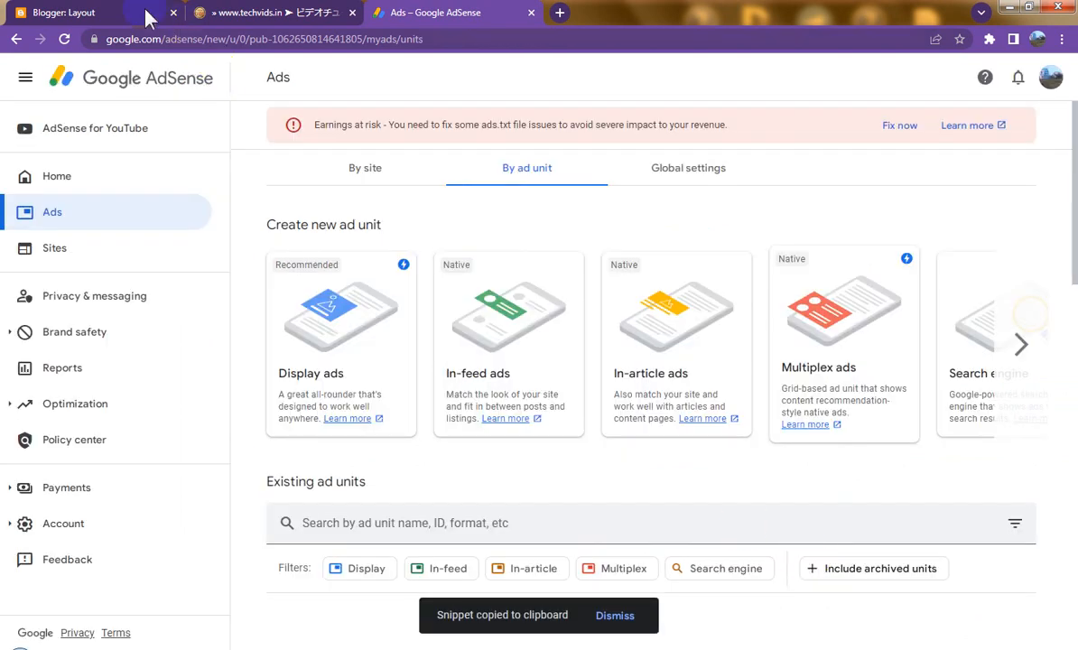
Step: Paste the fixed02 ad code into a new HTML/JavaScript gadget in footer-2-2 and save it
{"action": "left_click", "coordinate": [69, 12]}
{"action": "left_click", "coordinate": [623, 408]}
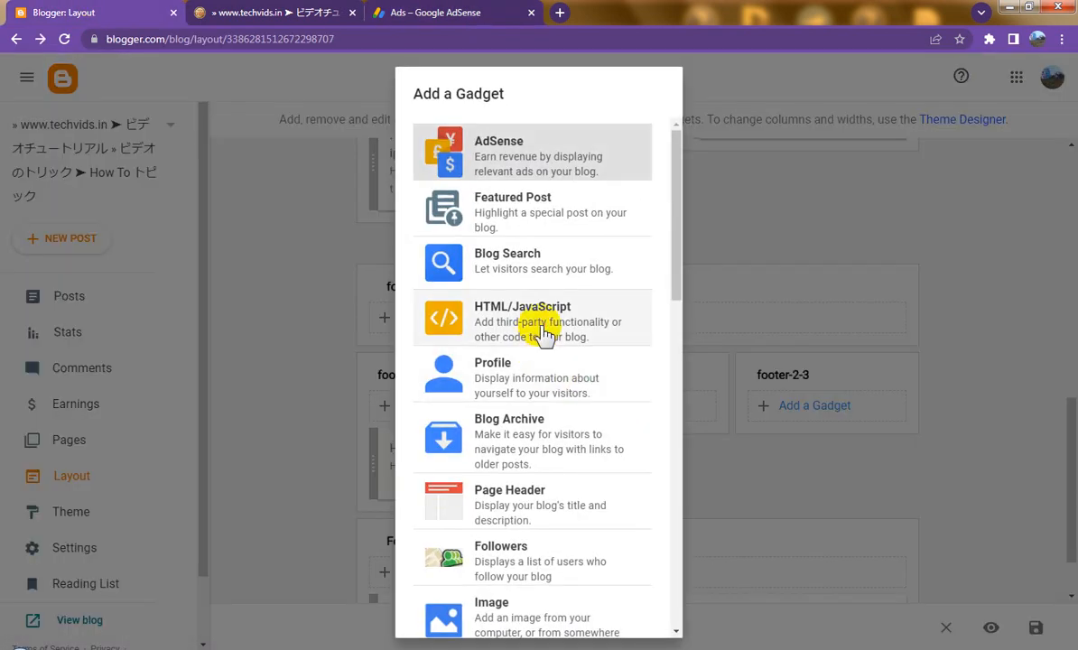
{"action": "left_click", "coordinate": [537, 336]}
{"action": "left_click", "coordinate": [445, 391]}
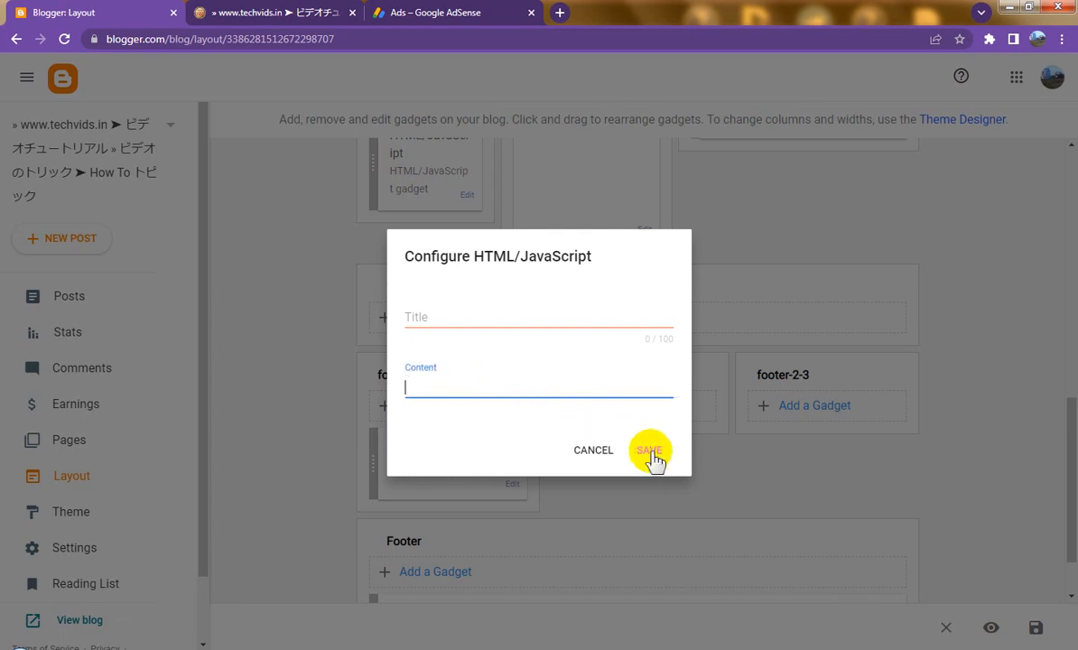
{"action": "key", "text": "ctrl+v"}
{"action": "left_click", "coordinate": [659, 553]}
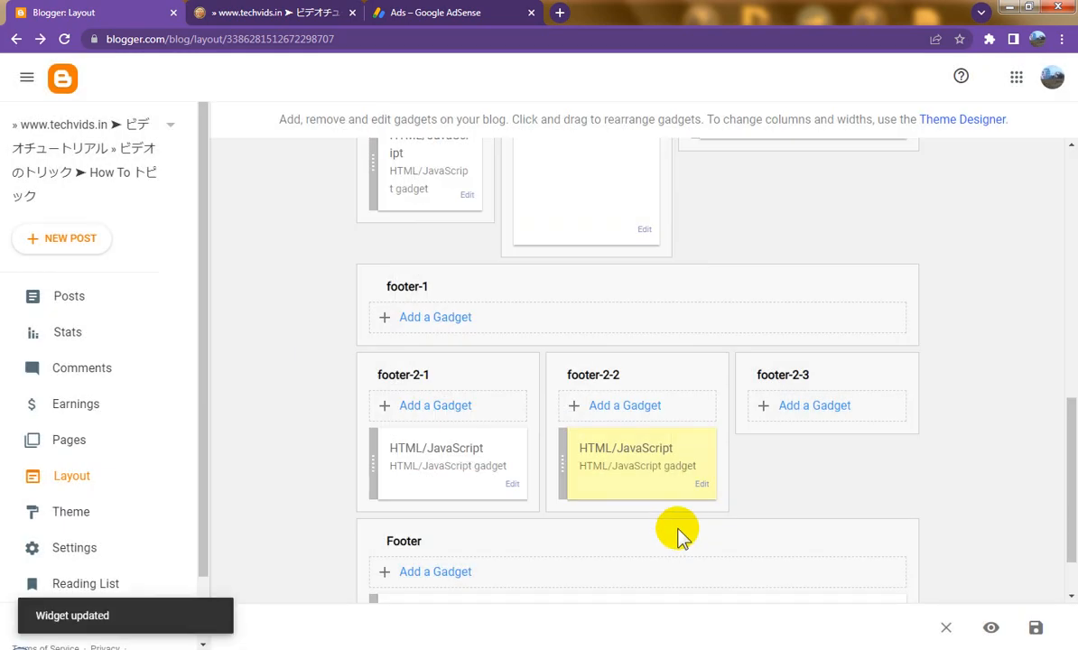
{"action": "left_click", "coordinate": [456, 12]}
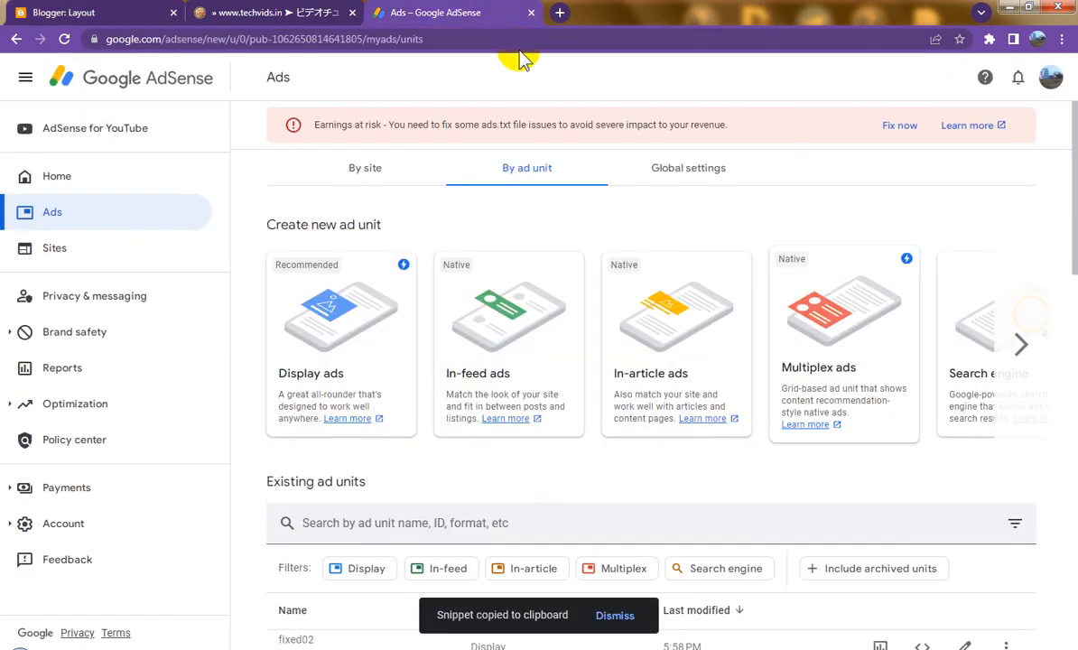
Step: Begin a Vertical display ad unit named fixed03 and switch its ad size to Fixed
{"action": "left_click", "coordinate": [352, 316]}
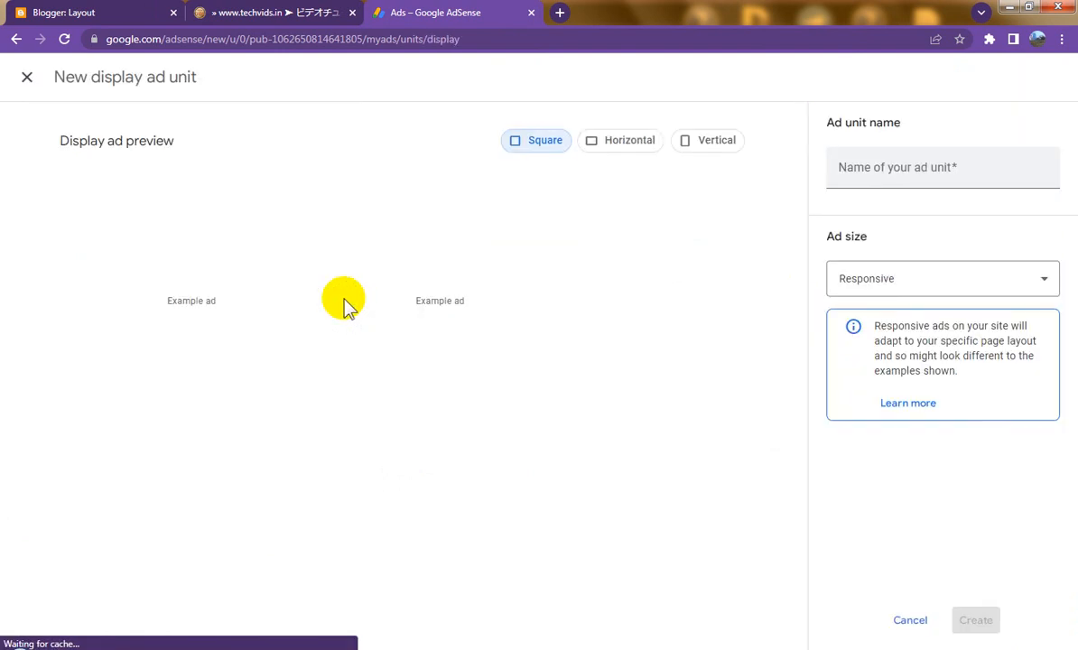
{"action": "left_click", "coordinate": [713, 149]}
{"action": "left_click", "coordinate": [882, 173]}
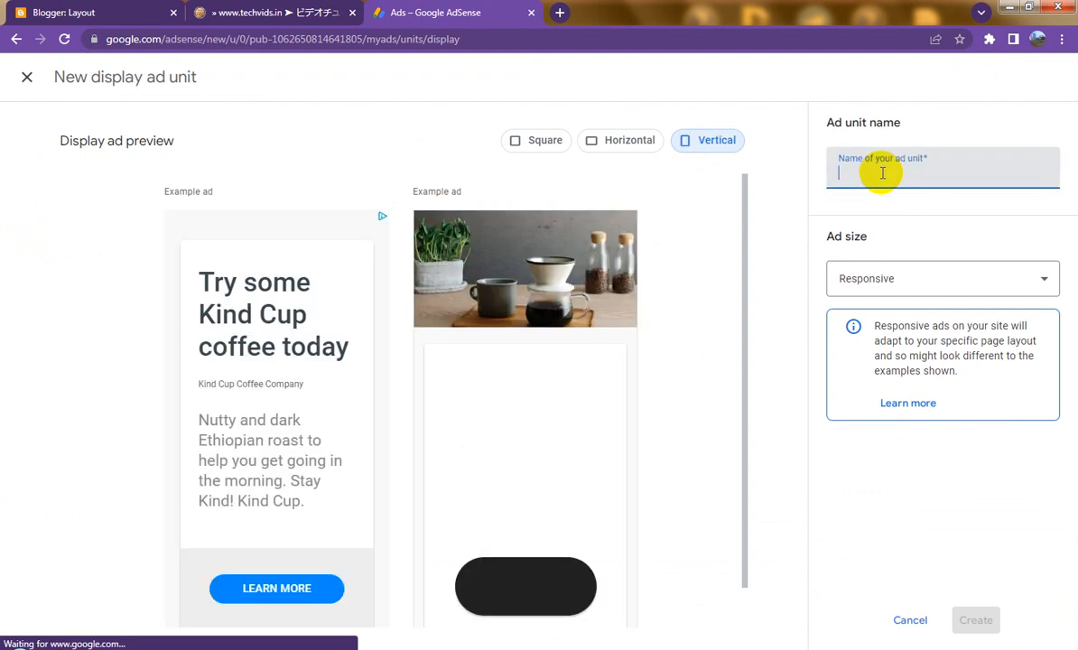
{"action": "type", "text": "fixed03"}
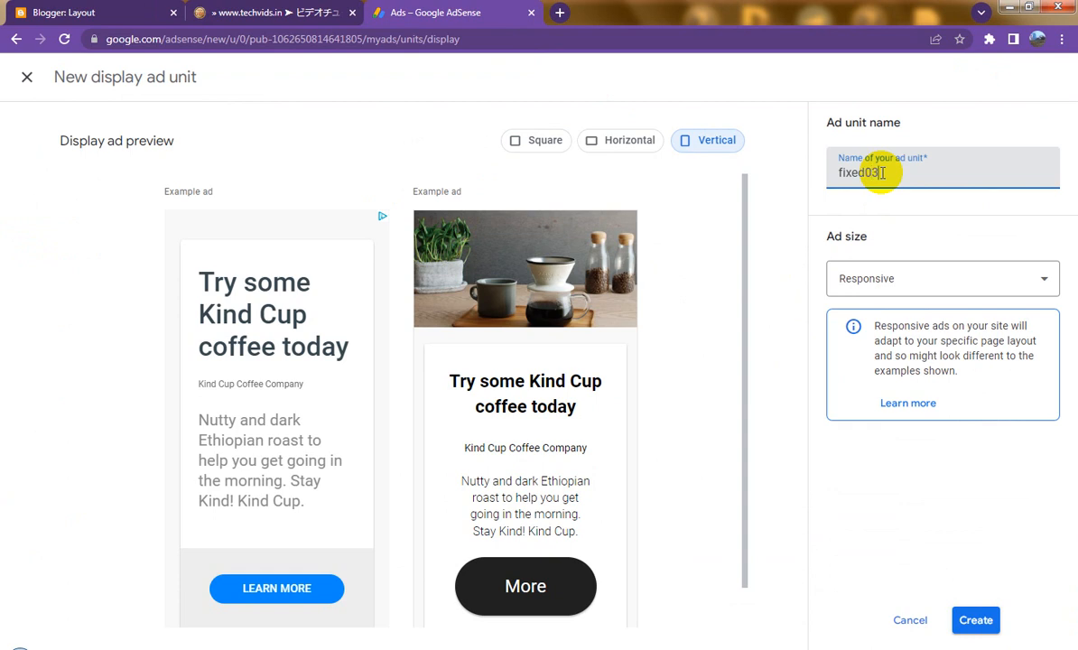
{"action": "left_click", "coordinate": [898, 281]}
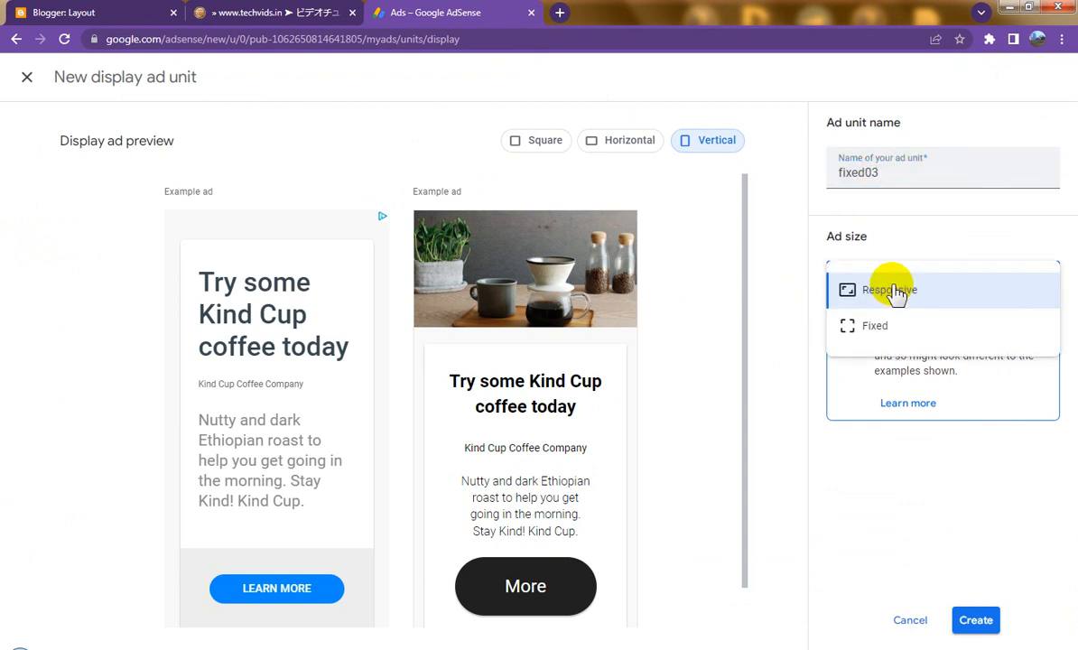
{"action": "left_click", "coordinate": [877, 329]}
Step: Give it width 300 and height 600, create it, and copy the fixed03 code
{"action": "double_click", "coordinate": [877, 332]}
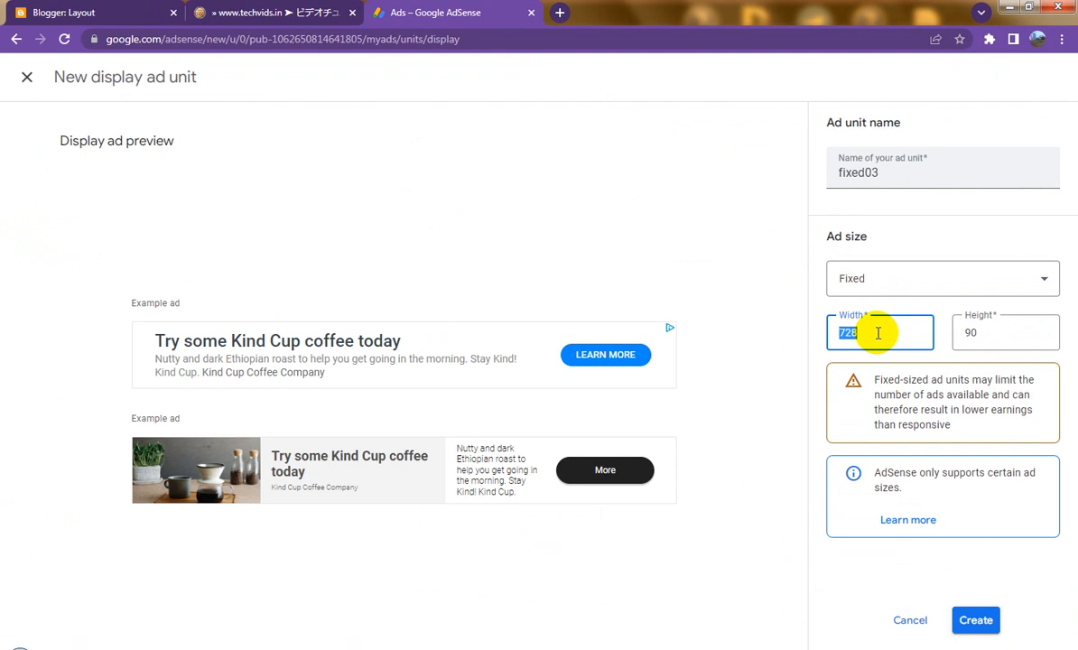
{"action": "type", "text": "300"}
{"action": "key", "text": "Tab"}
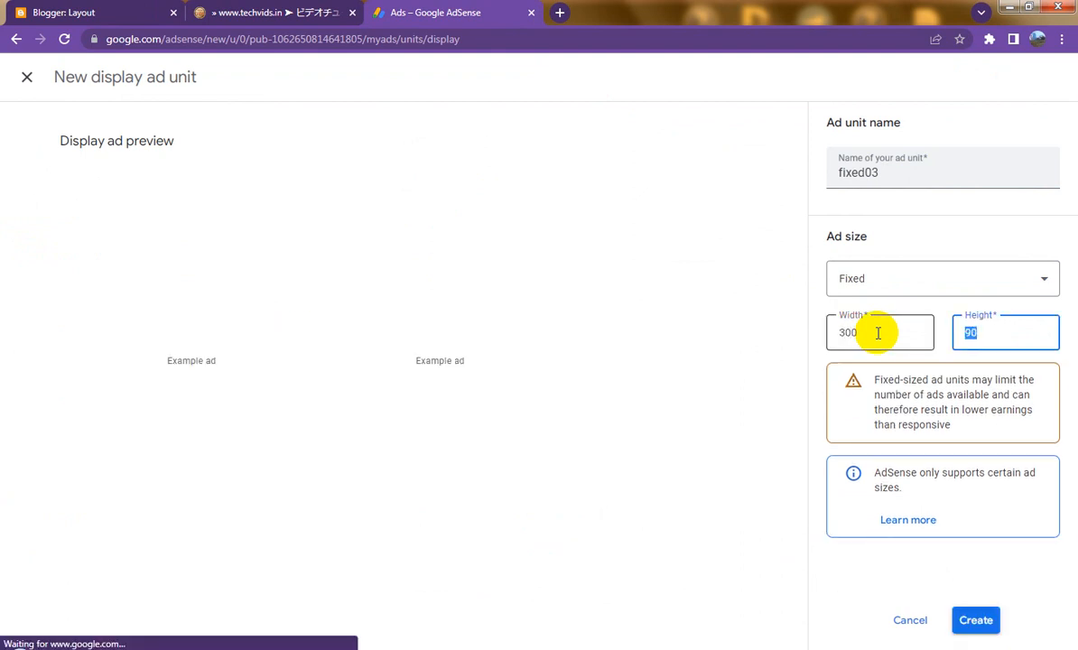
{"action": "type", "text": "600"}
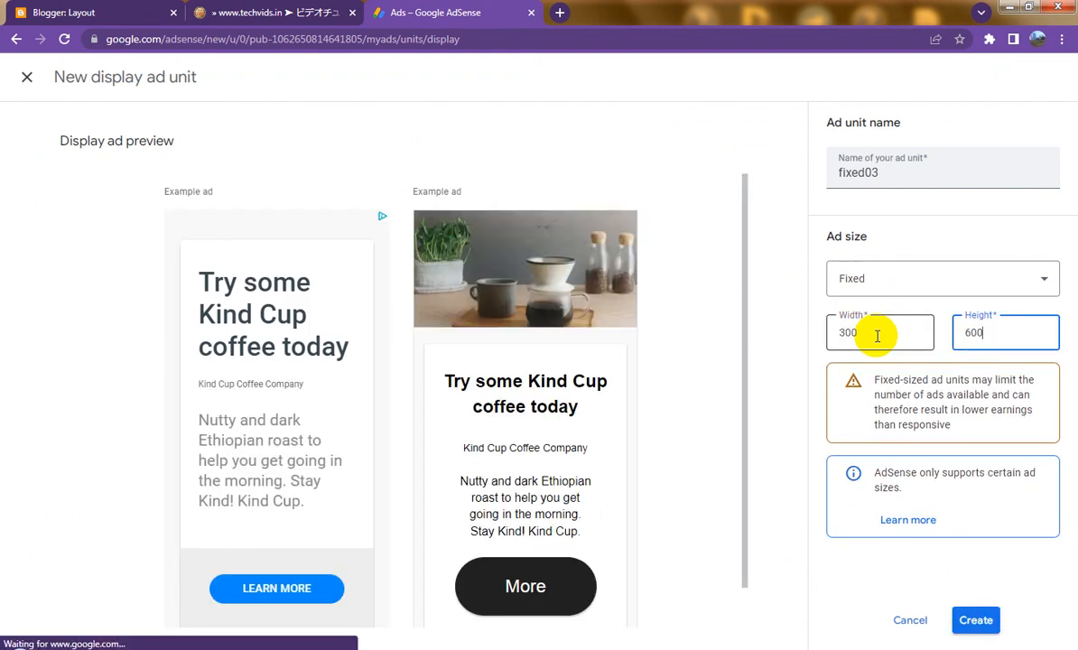
{"action": "left_click", "coordinate": [984, 620]}
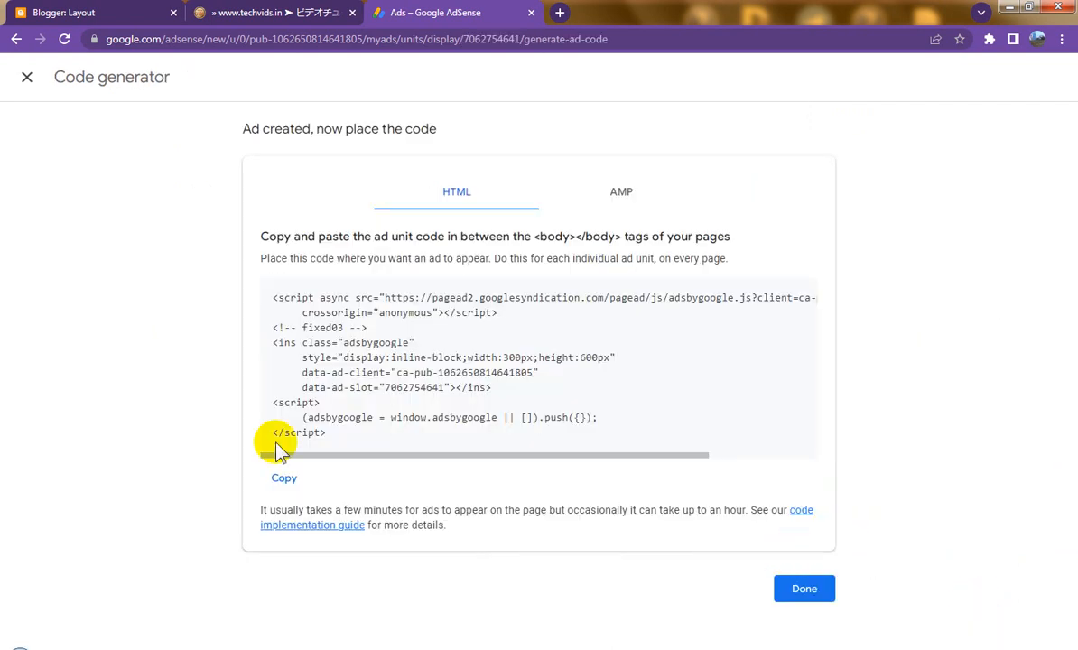
{"action": "left_click", "coordinate": [284, 477]}
{"action": "left_click", "coordinate": [781, 590]}
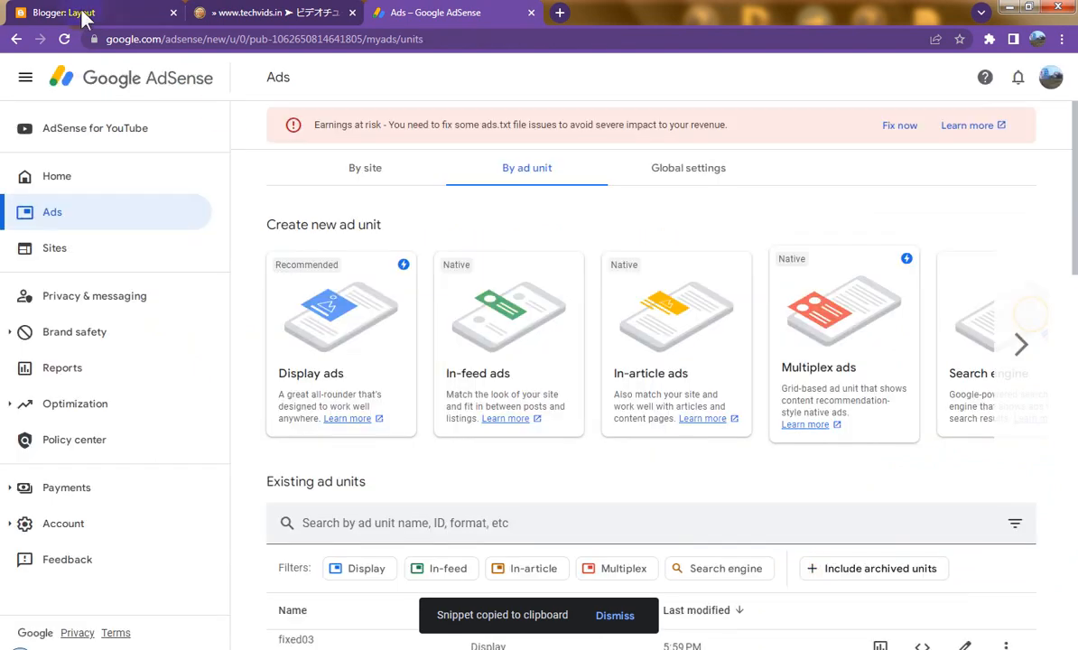
{"action": "left_click", "coordinate": [78, 12]}
Step: Paste the fixed03 ad code into a new HTML/JavaScript gadget in footer-2-3
{"action": "left_click", "coordinate": [796, 408]}
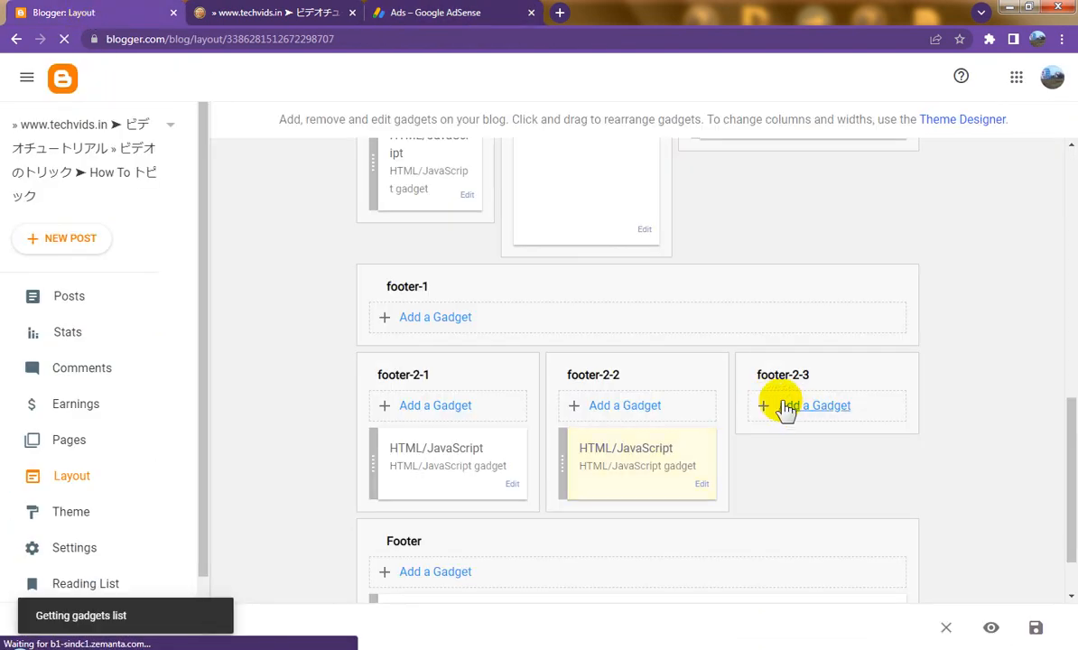
{"action": "left_click", "coordinate": [560, 313]}
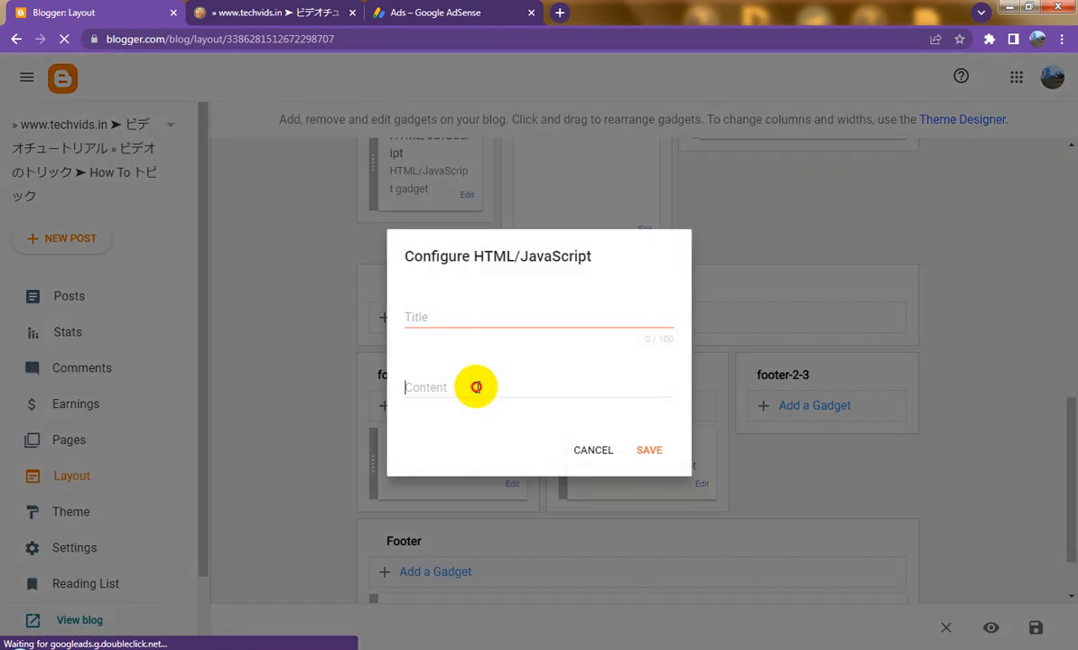
{"action": "left_click", "coordinate": [475, 387]}
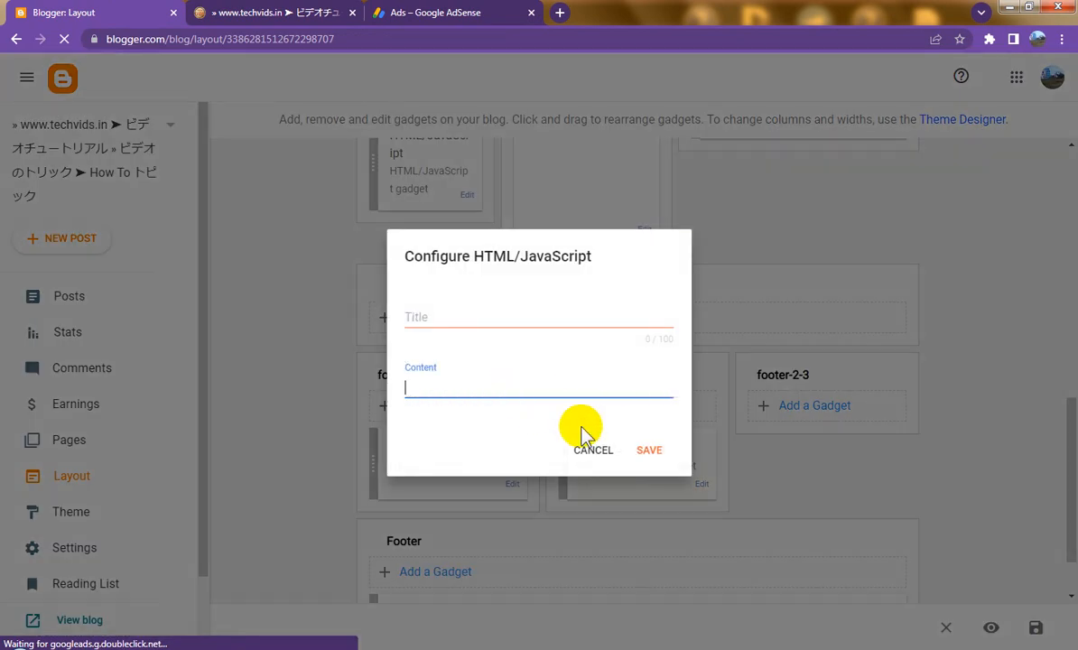
{"action": "key", "text": "ctrl+v"}
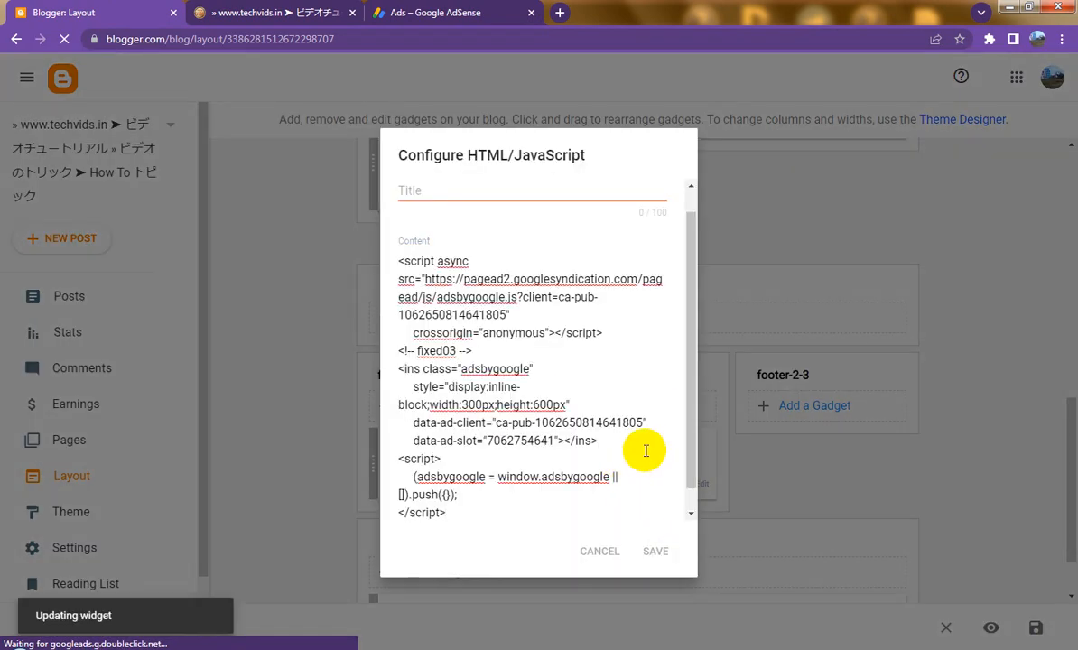
{"action": "scroll", "coordinate": [648, 425], "scroll_direction": "up", "scroll_amount": 2}
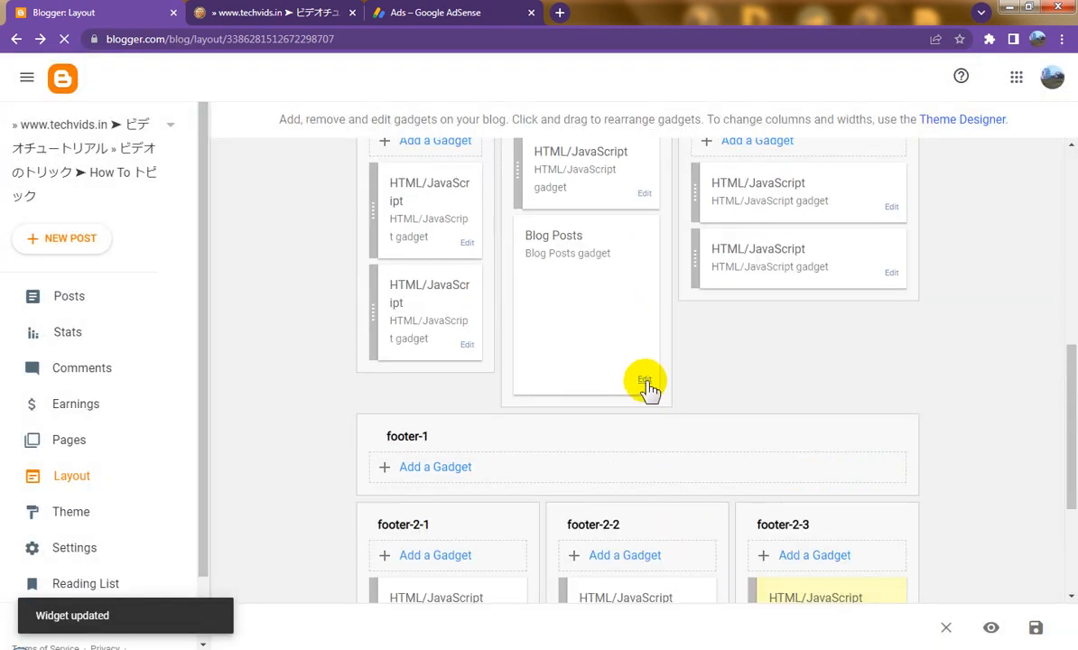
Step: Turn off Show ads between posts in the Blog Posts gadget and save the layout
{"action": "left_click", "coordinate": [647, 383]}
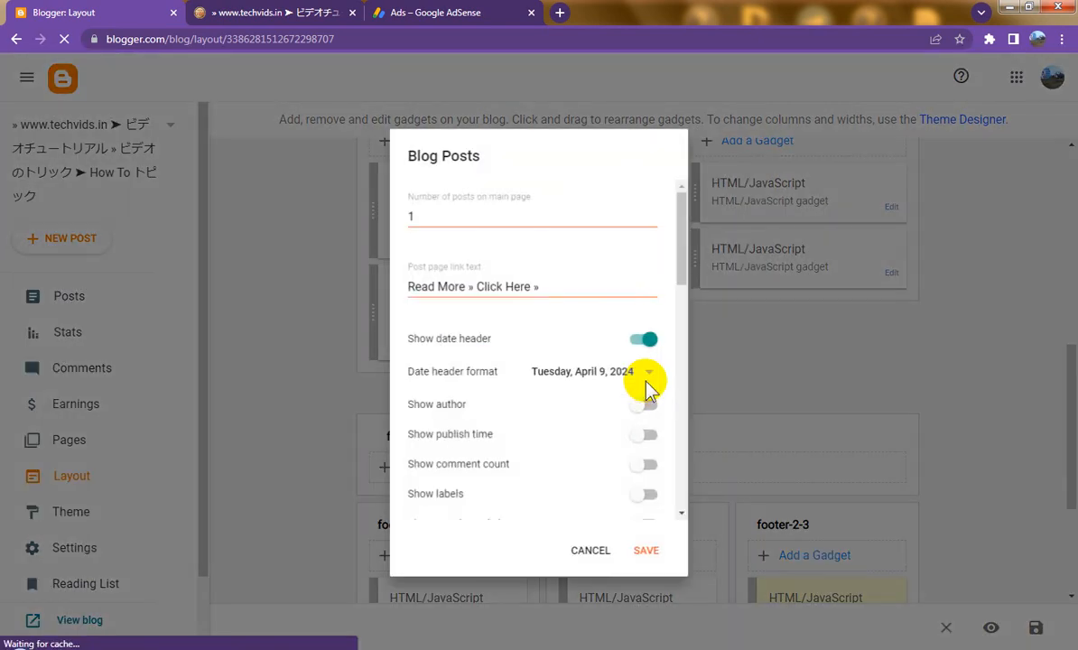
{"action": "scroll", "coordinate": [641, 438], "scroll_direction": "down", "scroll_amount": 7}
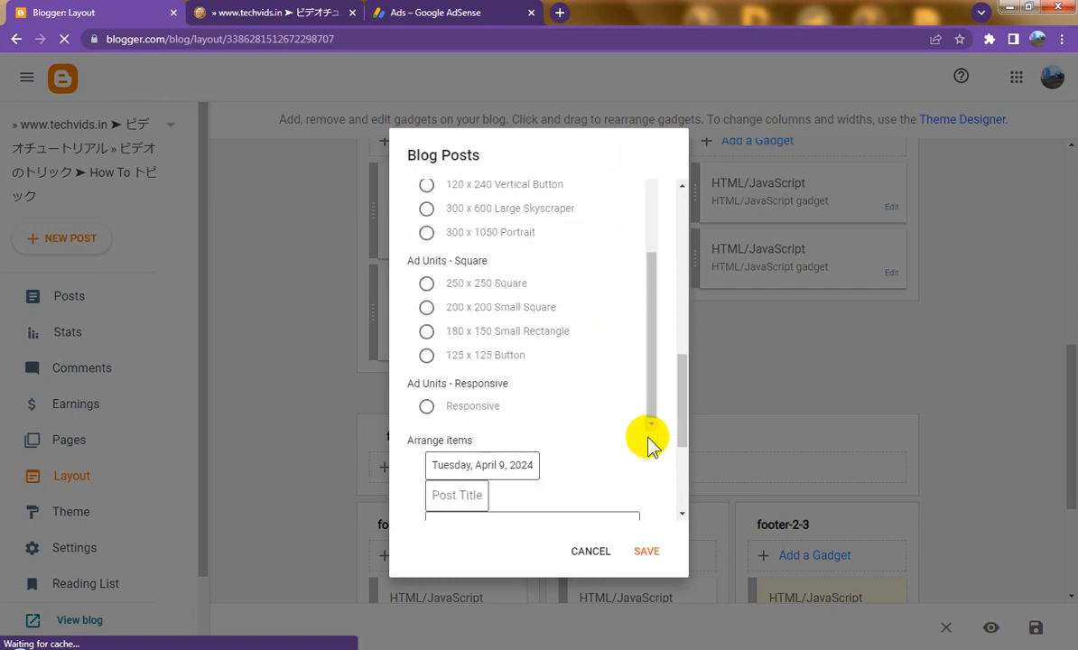
{"action": "scroll", "coordinate": [650, 441], "scroll_direction": "up", "scroll_amount": 4}
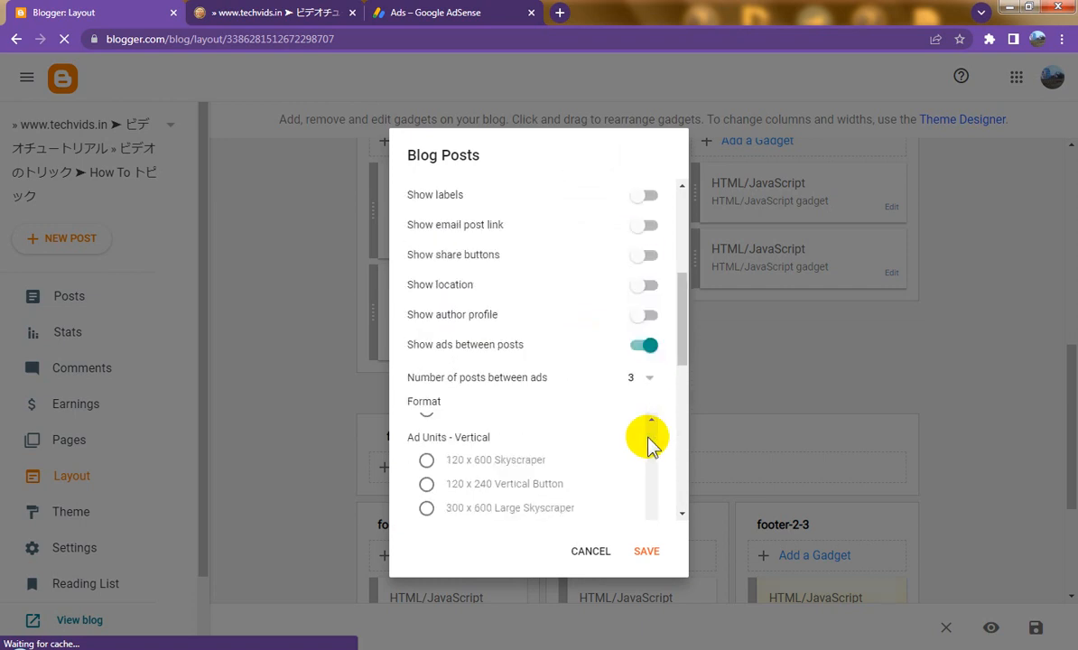
{"action": "left_click", "coordinate": [648, 347]}
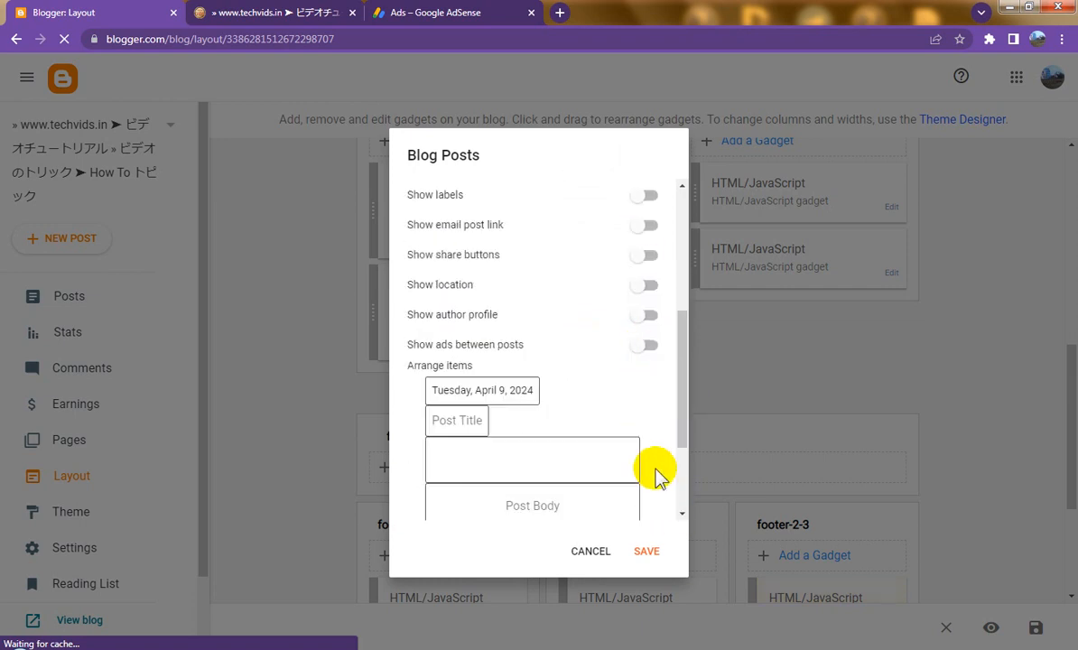
{"action": "scroll", "coordinate": [658, 478], "scroll_direction": "down", "scroll_amount": 2}
{"action": "left_click", "coordinate": [646, 551]}
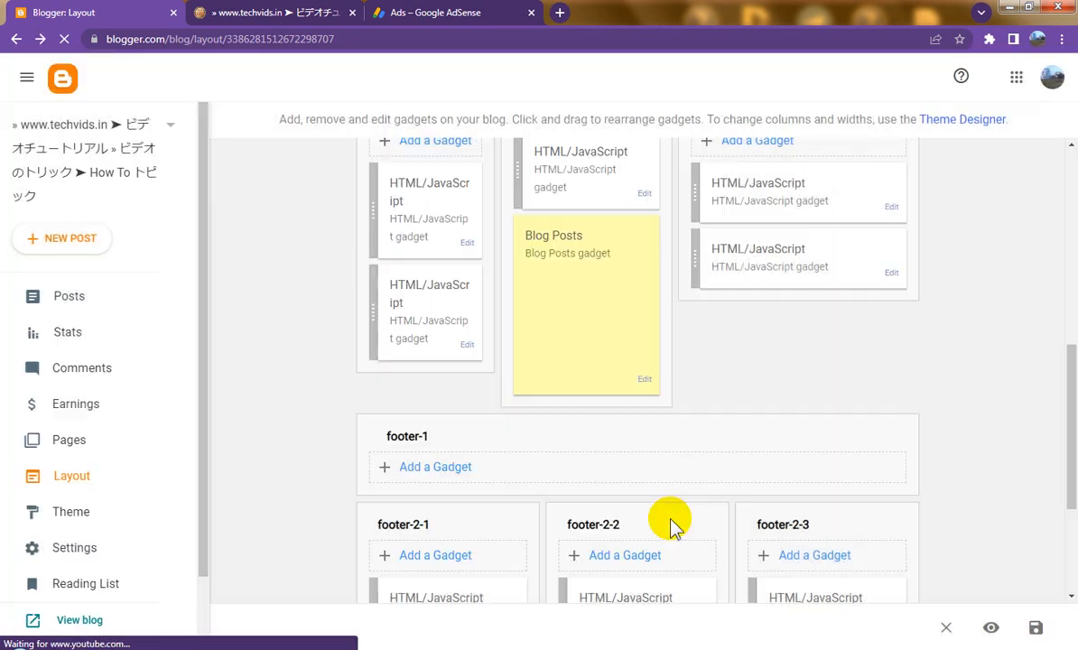
{"action": "left_click", "coordinate": [1036, 628]}
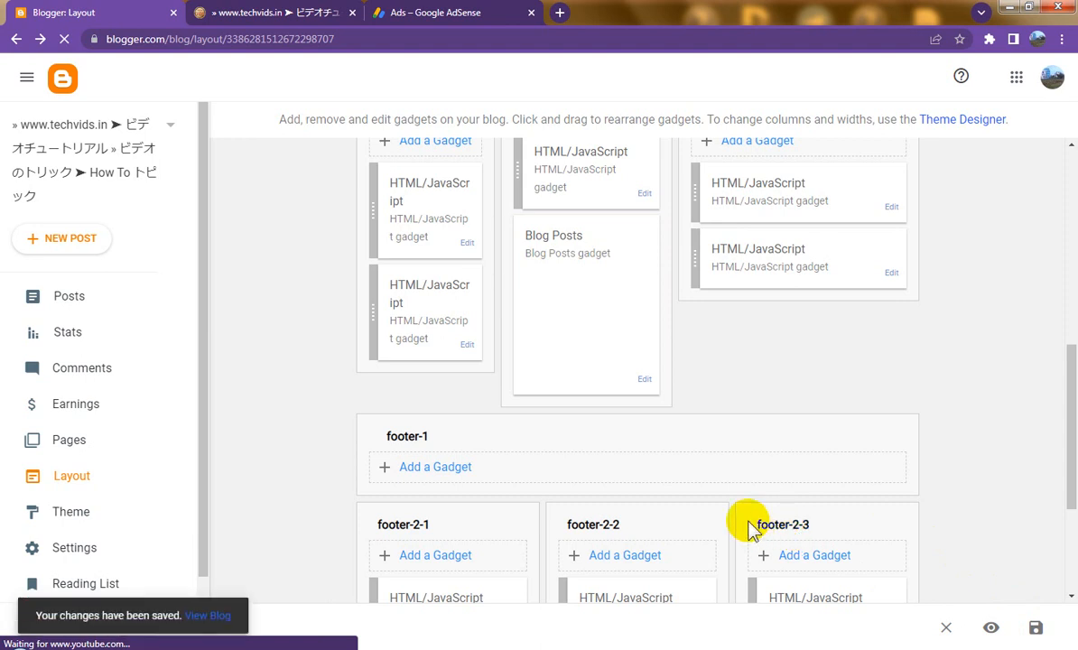
Step: Close the old techvids.in blog tab and go back to the Blogger Layout page
{"action": "left_click", "coordinate": [464, 15]}
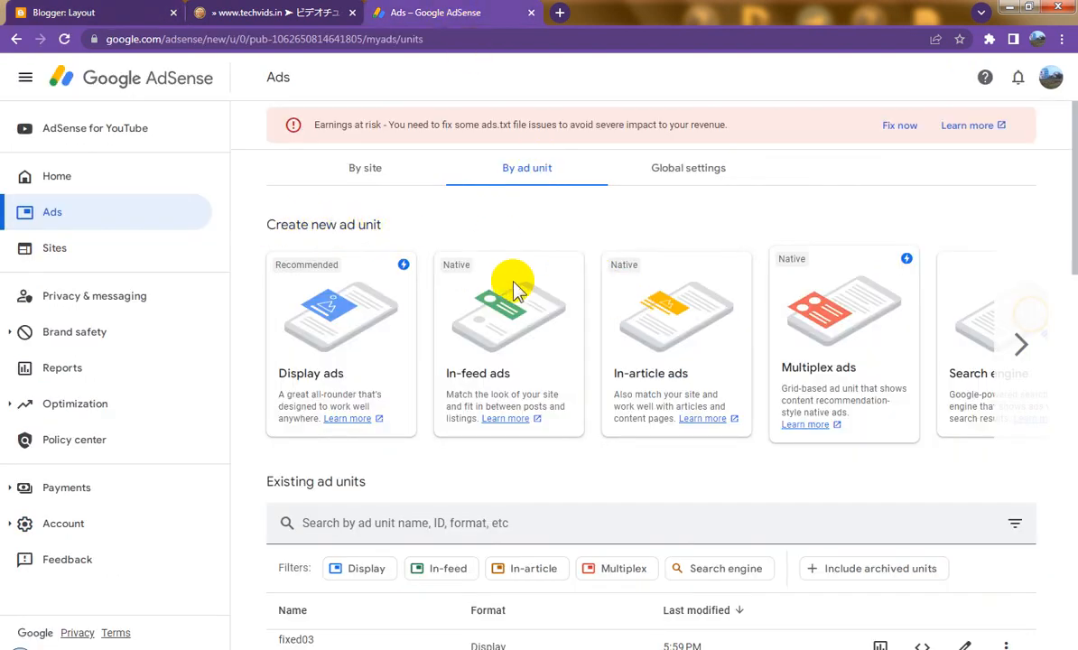
{"action": "left_click", "coordinate": [253, 14]}
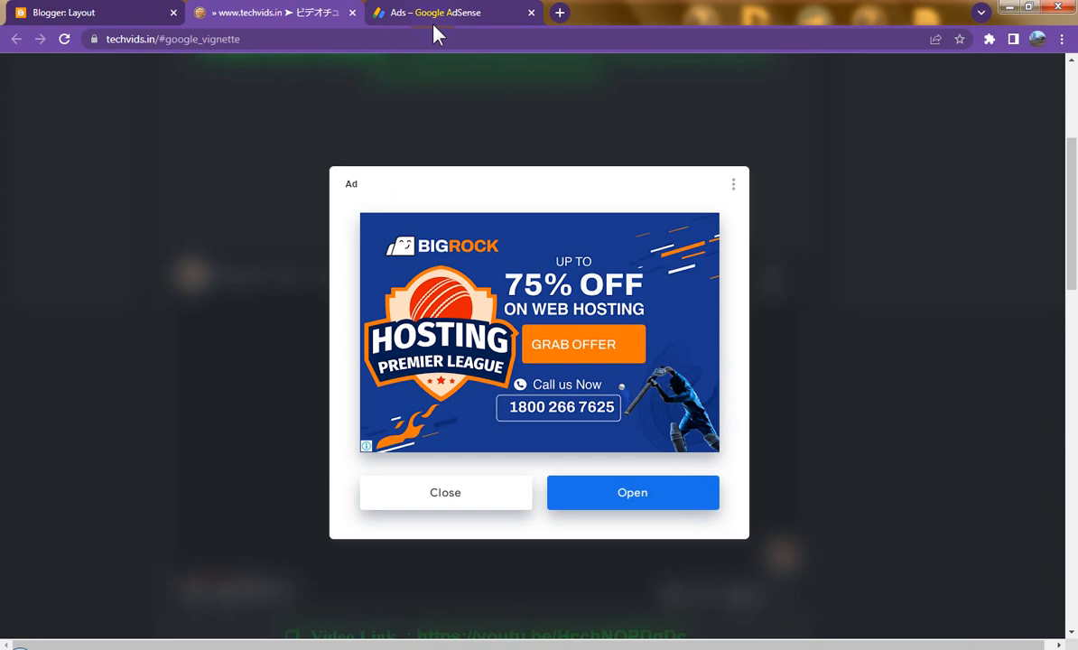
{"action": "left_click", "coordinate": [353, 13]}
{"action": "left_click", "coordinate": [158, 10]}
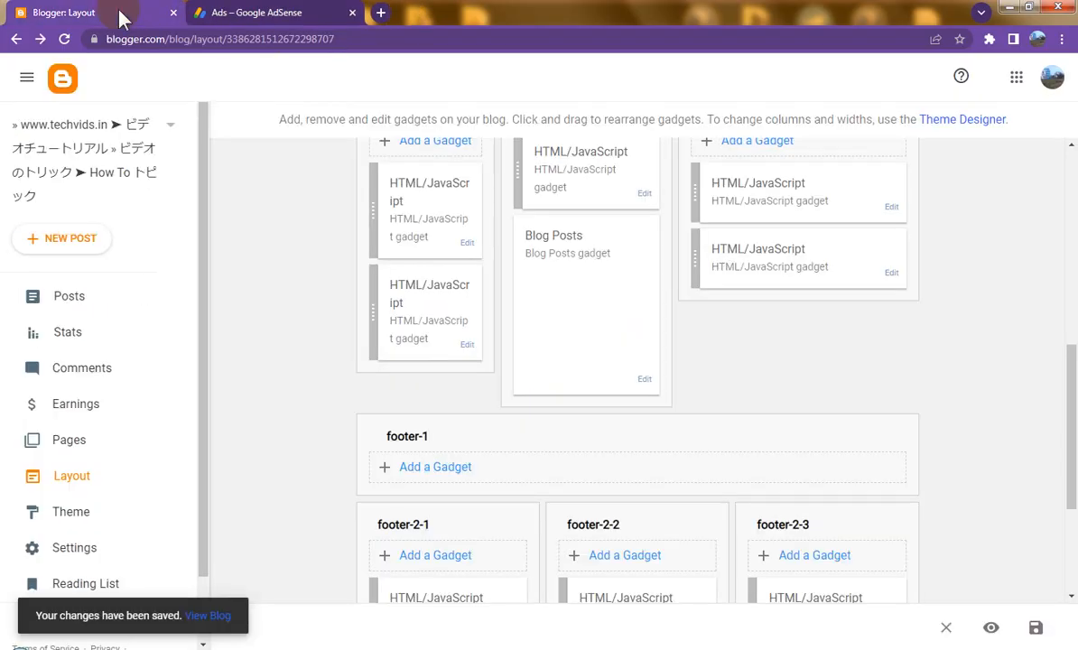
Step: Save the layout and open the live blog in a new tab via View blog
{"action": "left_click", "coordinate": [1035, 630]}
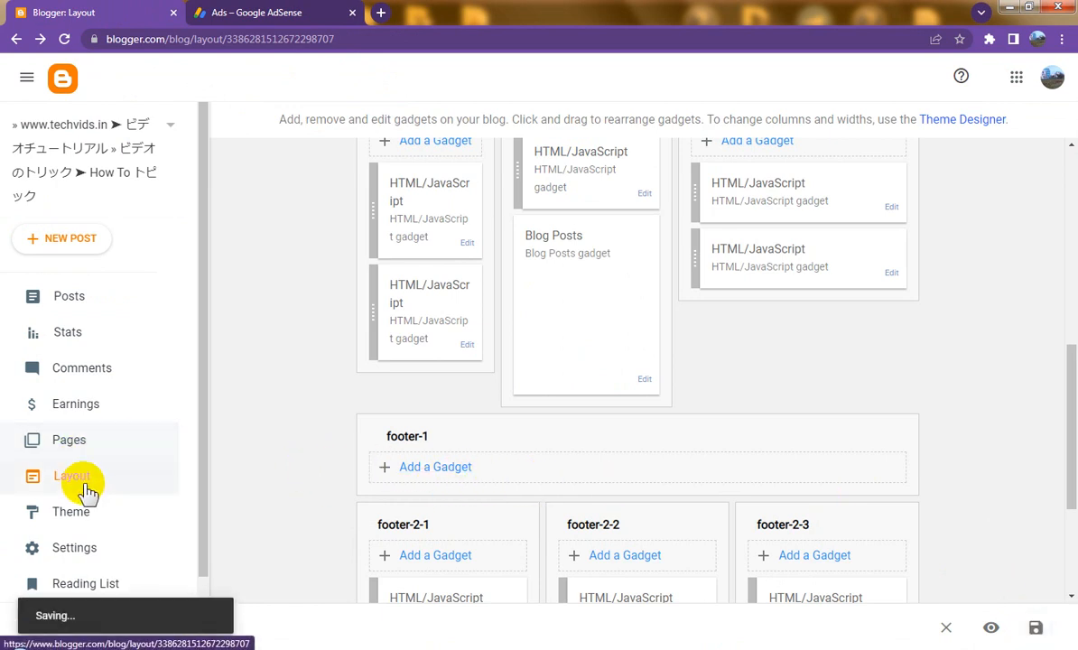
{"action": "scroll", "coordinate": [101, 489], "scroll_direction": "down", "scroll_amount": 1}
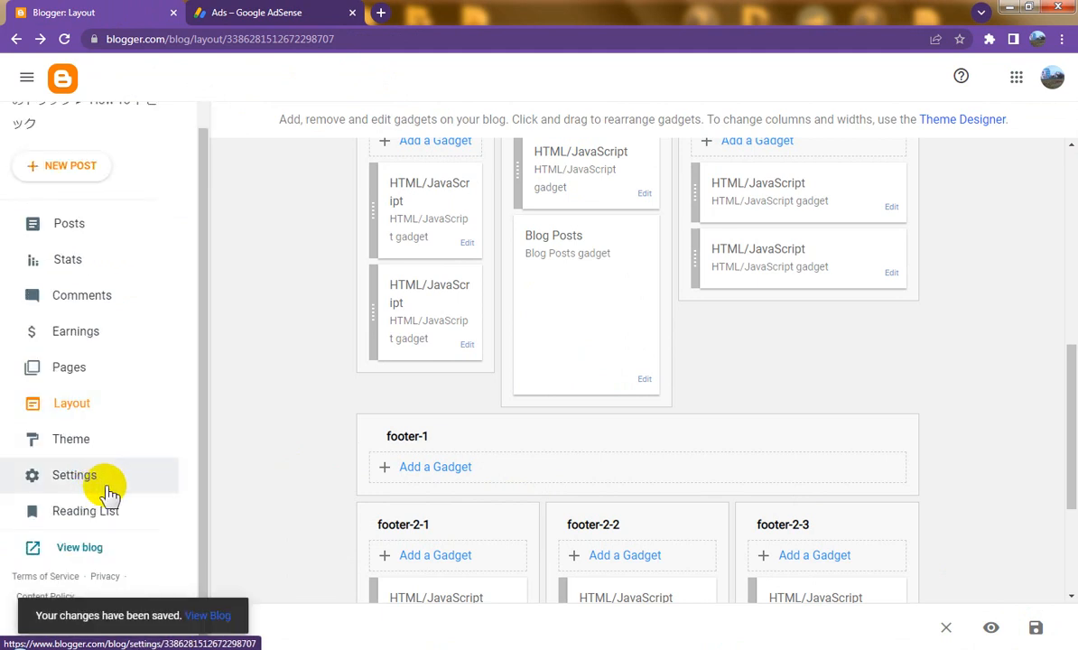
{"action": "left_click", "coordinate": [79, 547]}
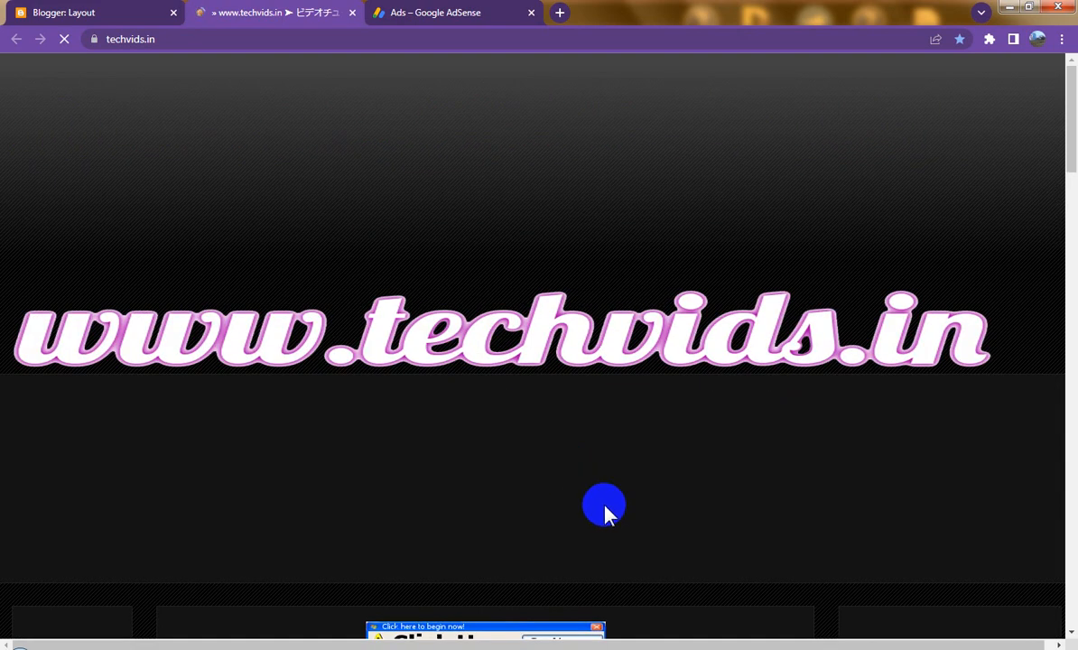
Step: Scroll through the live blog to find the web-hosting ad above the header
{"action": "scroll", "coordinate": [605, 511], "scroll_direction": "down", "scroll_amount": 3}
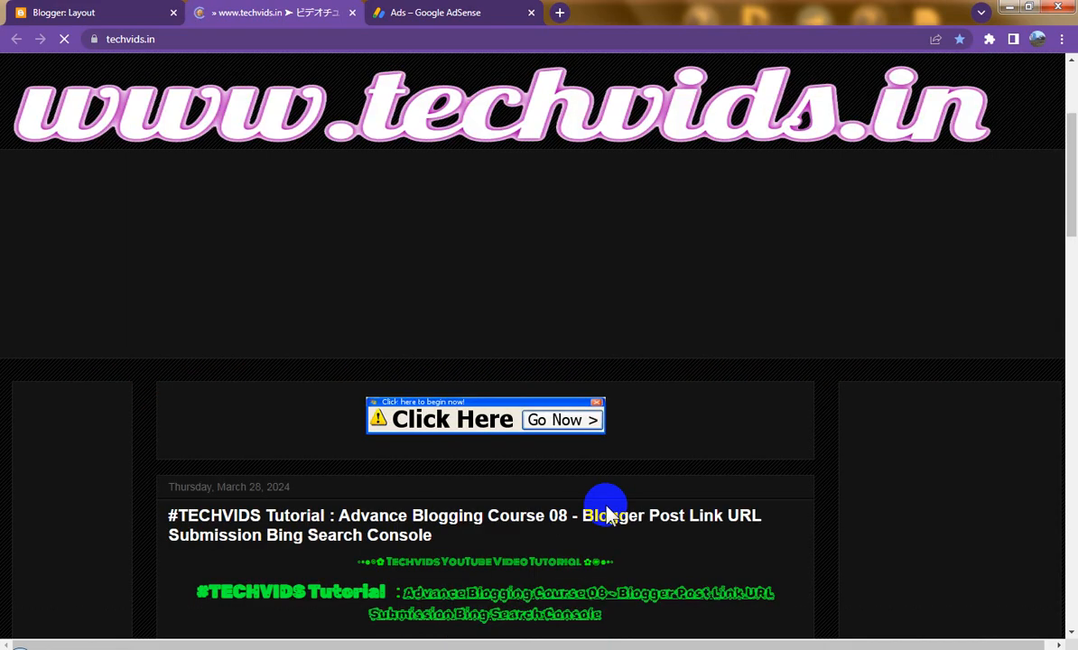
{"action": "scroll", "coordinate": [605, 510], "scroll_direction": "down", "scroll_amount": 3}
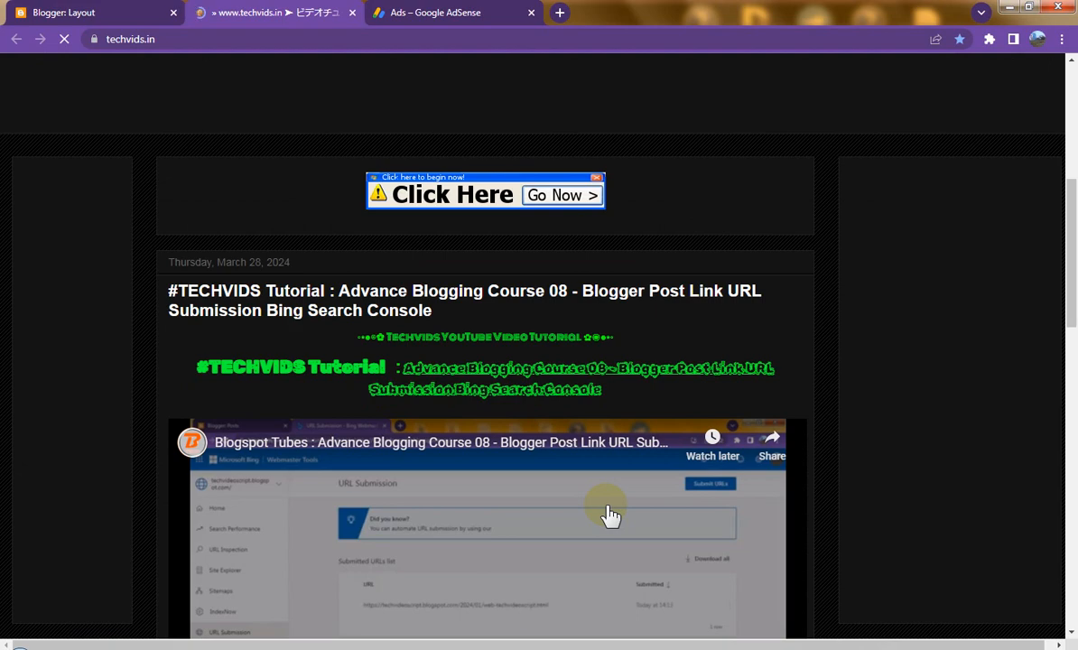
{"action": "scroll", "coordinate": [609, 515], "scroll_direction": "down", "scroll_amount": 9}
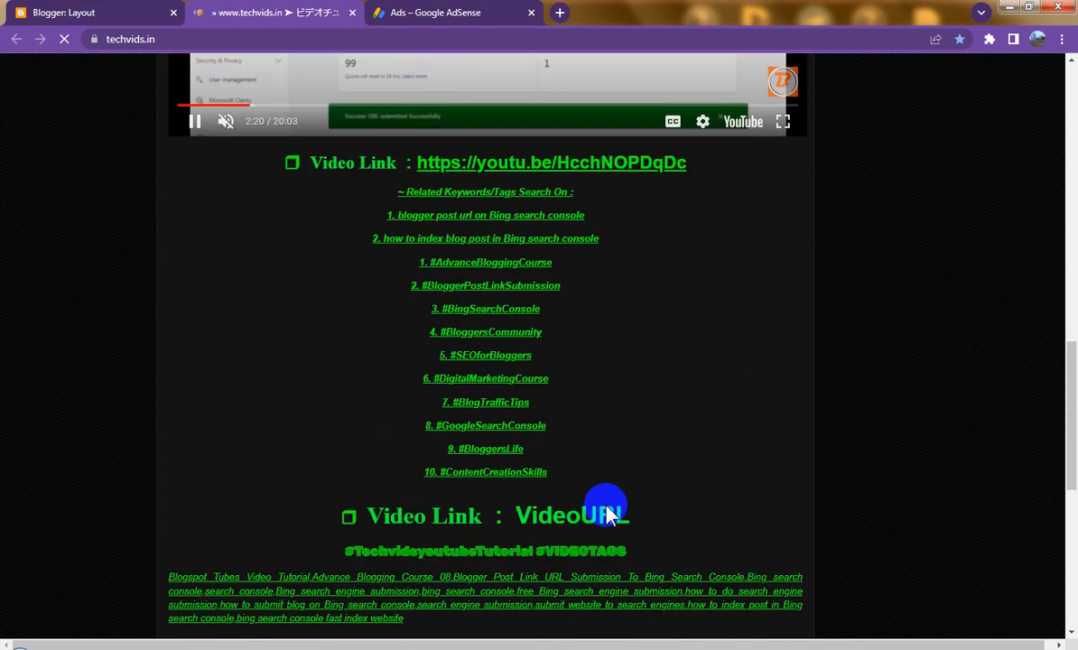
{"action": "scroll", "coordinate": [606, 512], "scroll_direction": "down", "scroll_amount": 8}
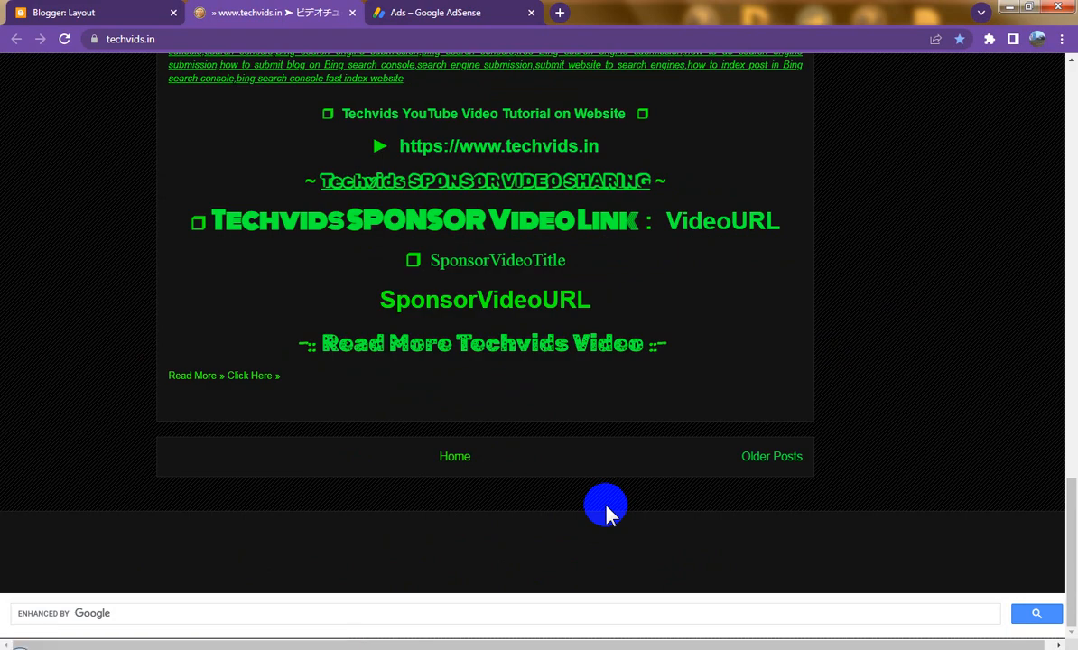
{"action": "scroll", "coordinate": [606, 512], "scroll_direction": "up", "scroll_amount": 9}
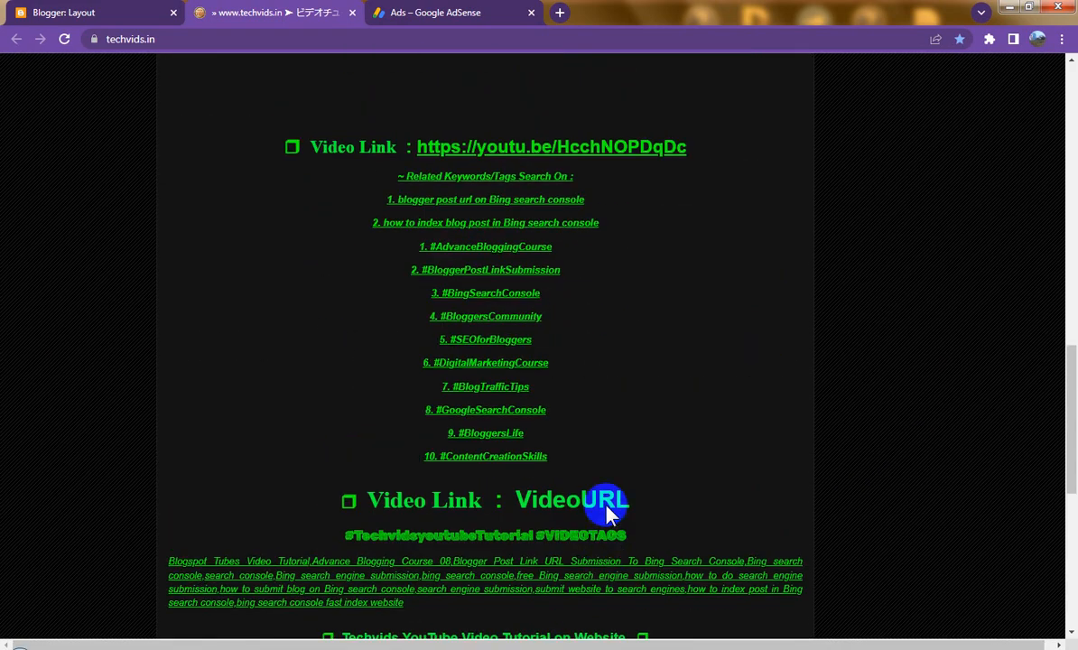
{"action": "scroll", "coordinate": [607, 512], "scroll_direction": "up", "scroll_amount": 3}
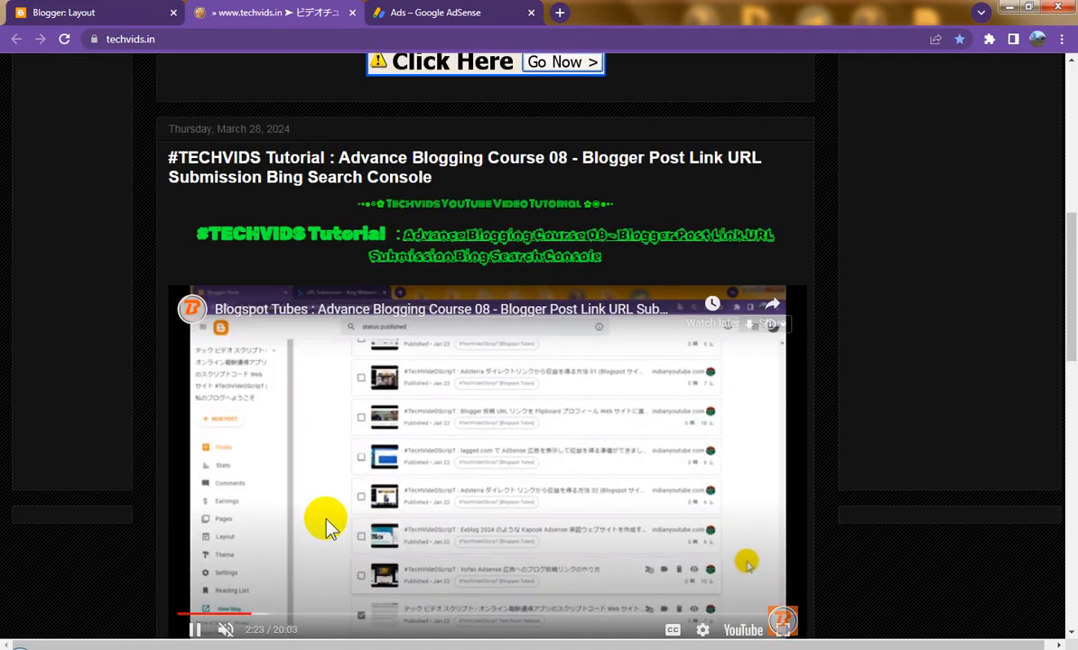
{"action": "scroll", "coordinate": [606, 512], "scroll_direction": "down", "scroll_amount": 1}
Step: Pause the embedded tutorial video, recheck the ads, and return to Blogger Layout
{"action": "left_click", "coordinate": [198, 478]}
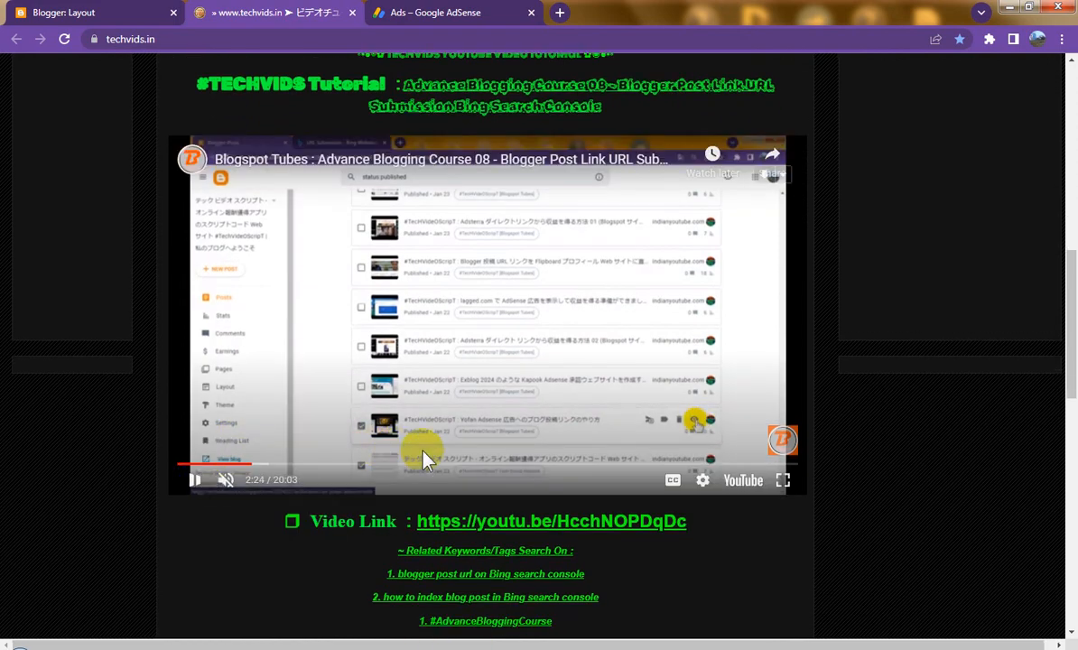
{"action": "scroll", "coordinate": [546, 472], "scroll_direction": "up", "scroll_amount": 3}
{"action": "scroll", "coordinate": [546, 472], "scroll_direction": "up", "scroll_amount": 4}
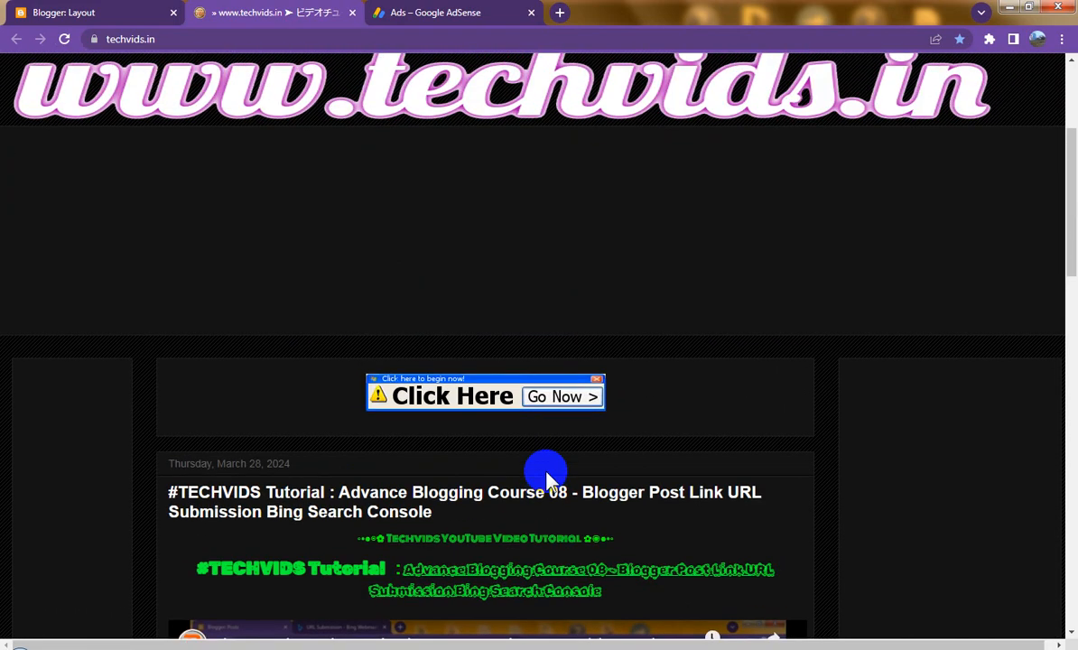
{"action": "scroll", "coordinate": [546, 472], "scroll_direction": "up", "scroll_amount": 2}
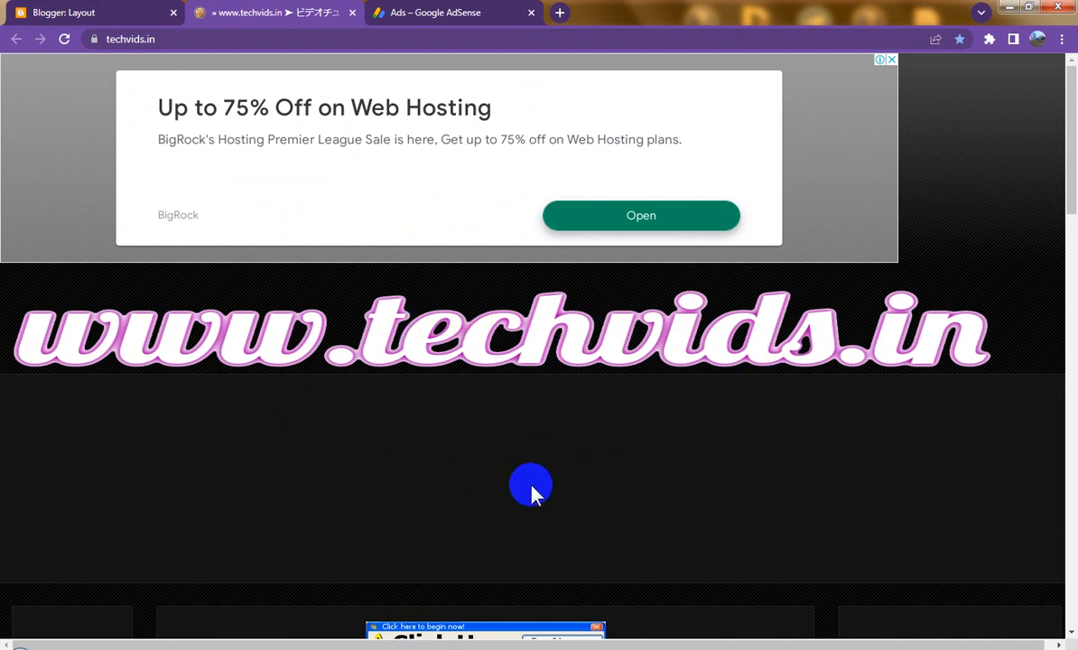
{"action": "scroll", "coordinate": [530, 492], "scroll_direction": "down", "scroll_amount": 9}
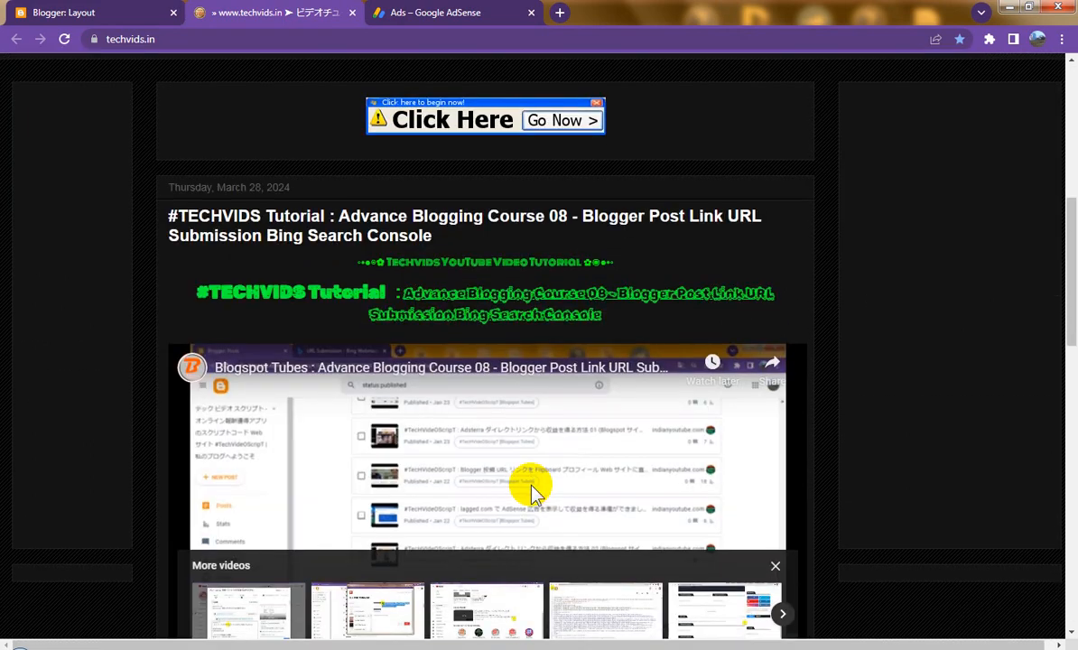
{"action": "scroll", "coordinate": [531, 492], "scroll_direction": "down", "scroll_amount": 10}
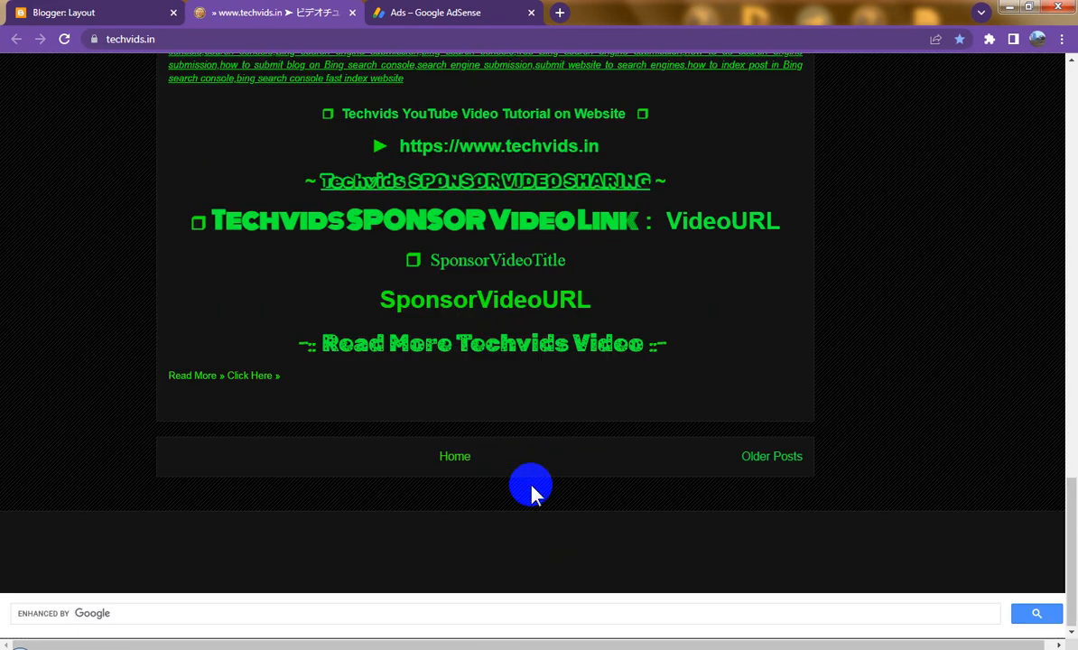
{"action": "left_click", "coordinate": [115, 11]}
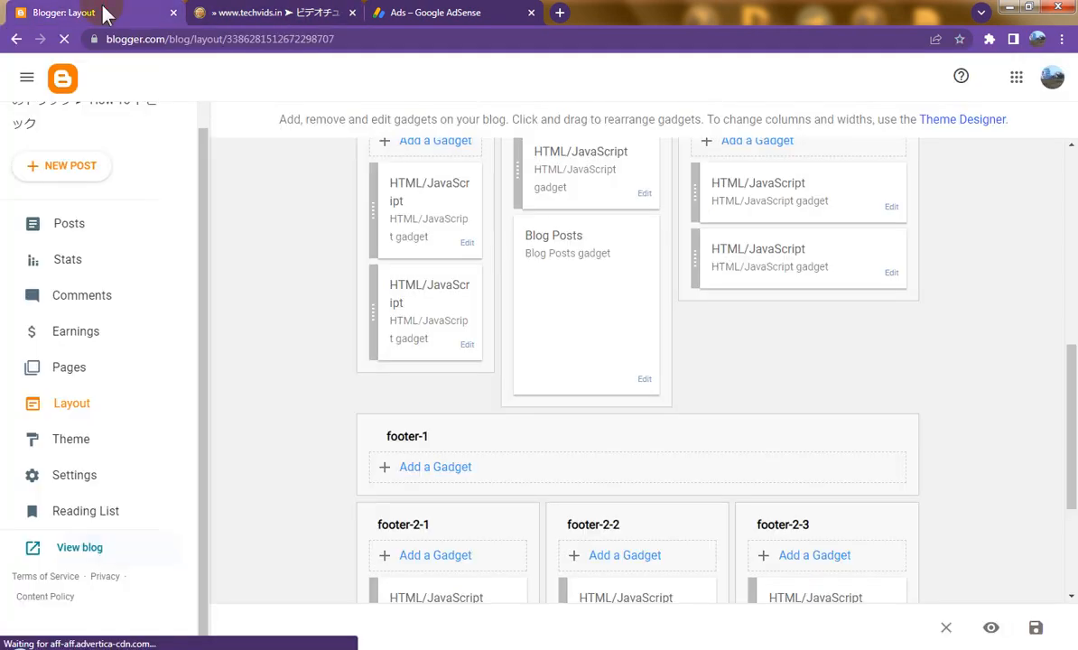
Step: Save the Blogger layout, then reload the live techvids.in blog tab
{"action": "left_click", "coordinate": [1034, 628]}
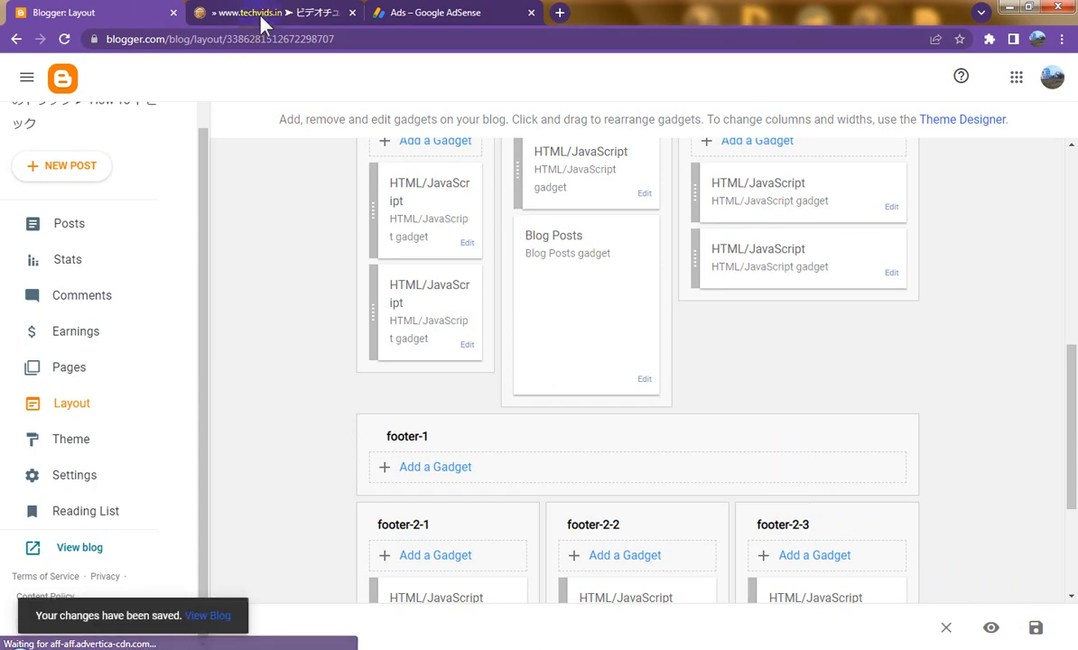
{"action": "left_click", "coordinate": [260, 26]}
{"action": "left_click", "coordinate": [65, 38]}
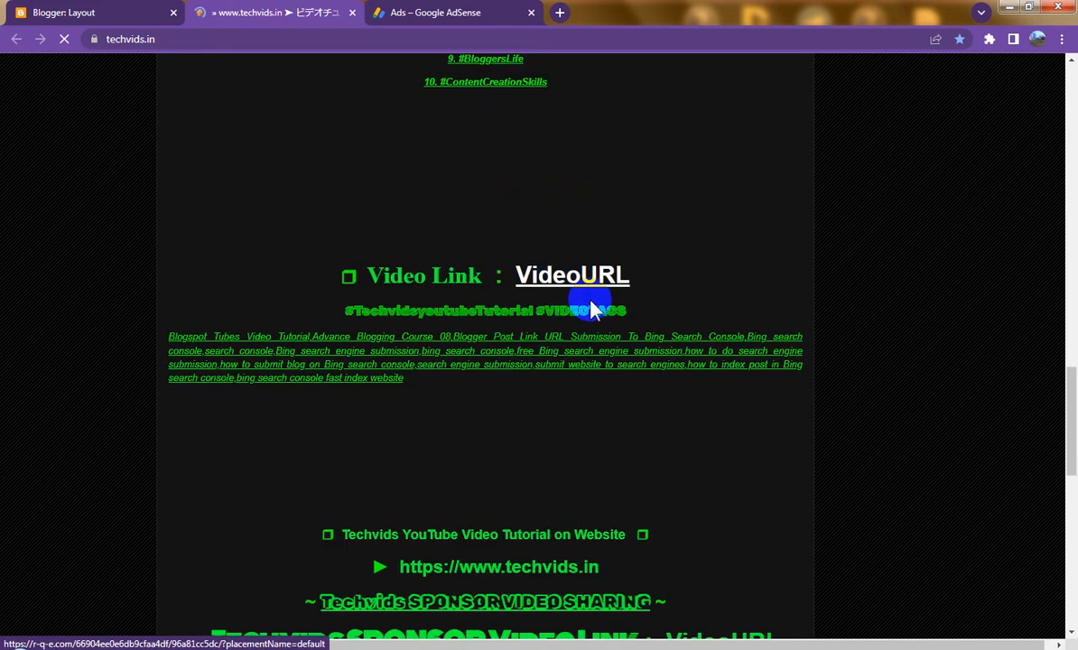
Step: Find the 'Click Here' banner ad above the latest post, then return to Blogger Layout
{"action": "scroll", "coordinate": [662, 404], "scroll_direction": "up", "scroll_amount": 10}
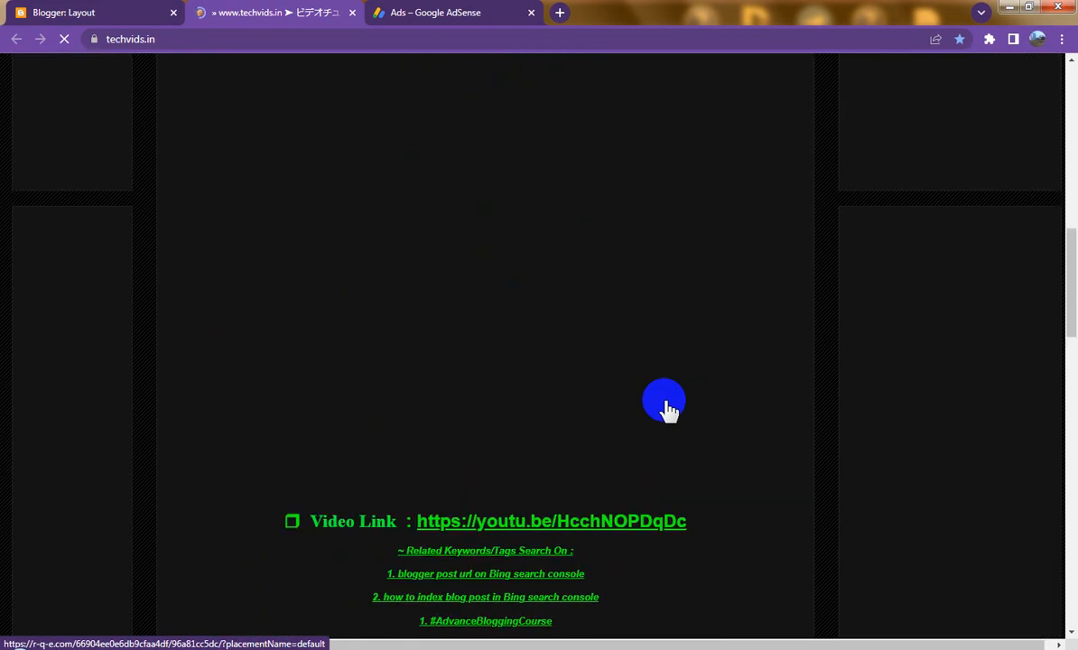
{"action": "scroll", "coordinate": [665, 404], "scroll_direction": "up", "scroll_amount": 10}
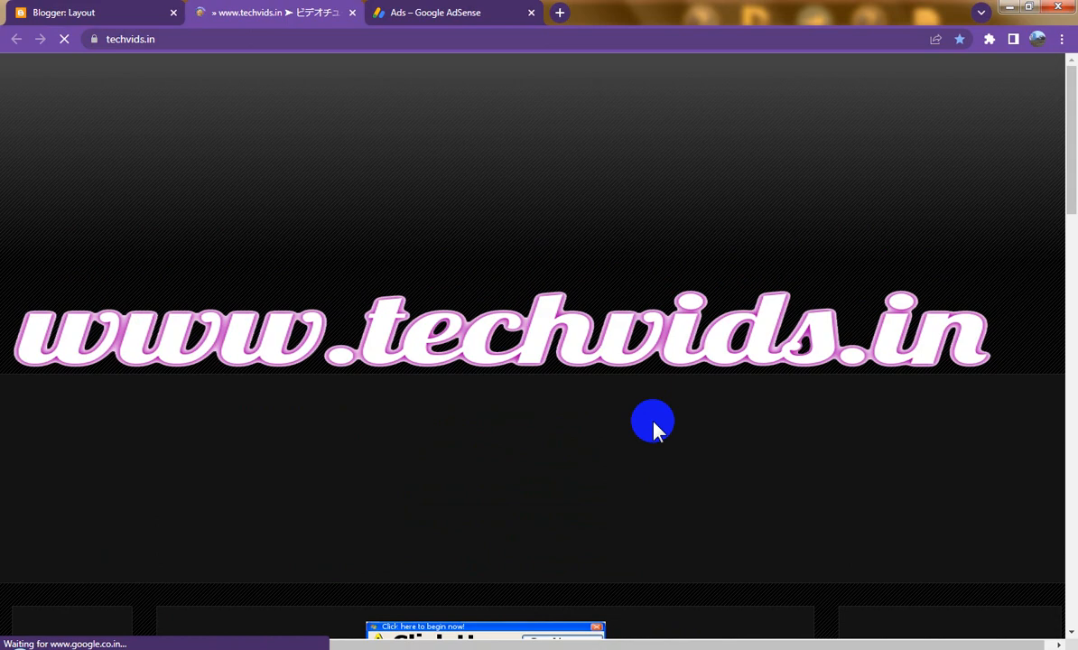
{"action": "scroll", "coordinate": [653, 424], "scroll_direction": "down", "scroll_amount": 5}
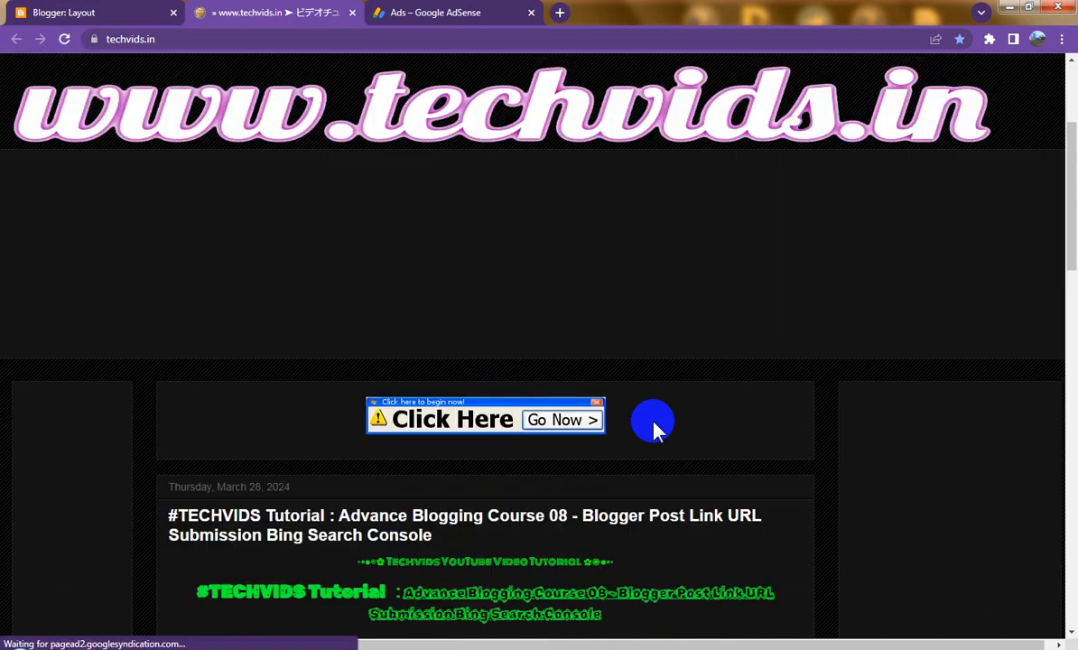
{"action": "scroll", "coordinate": [653, 424], "scroll_direction": "down", "scroll_amount": 3}
{"action": "scroll", "coordinate": [653, 424], "scroll_direction": "up", "scroll_amount": 5}
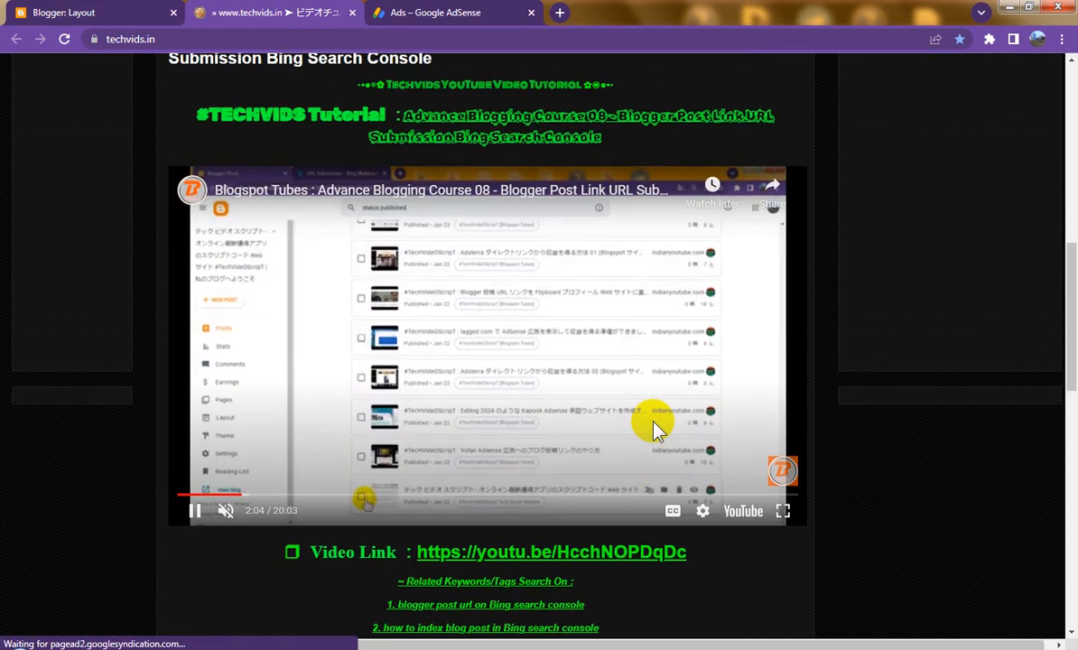
{"action": "scroll", "coordinate": [652, 424], "scroll_direction": "up", "scroll_amount": 3}
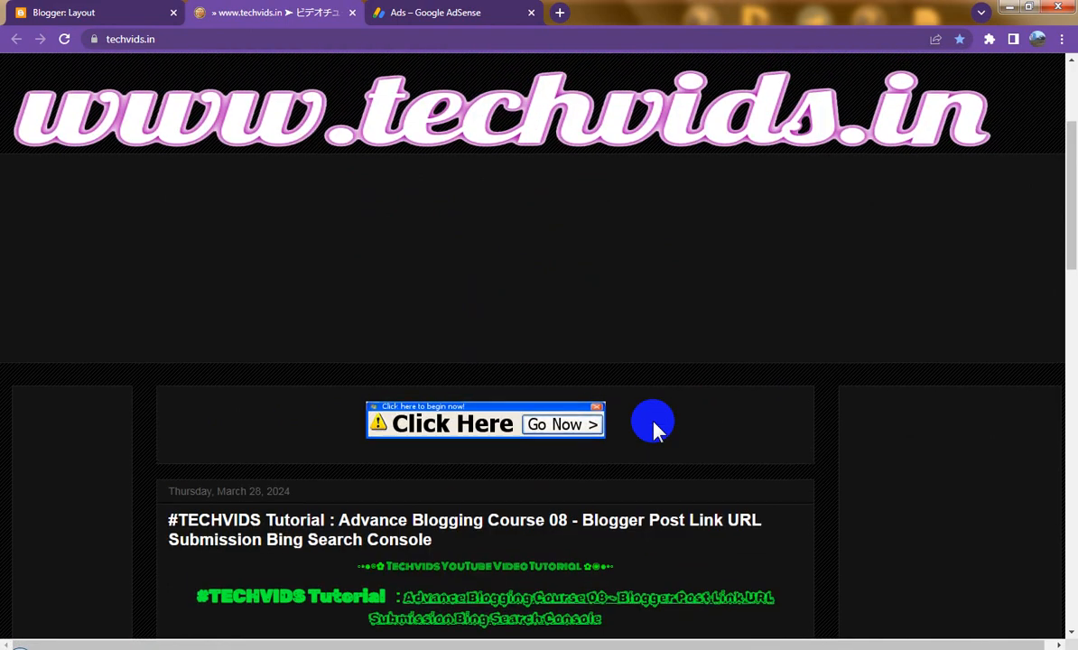
{"action": "scroll", "coordinate": [653, 424], "scroll_direction": "down", "scroll_amount": 3}
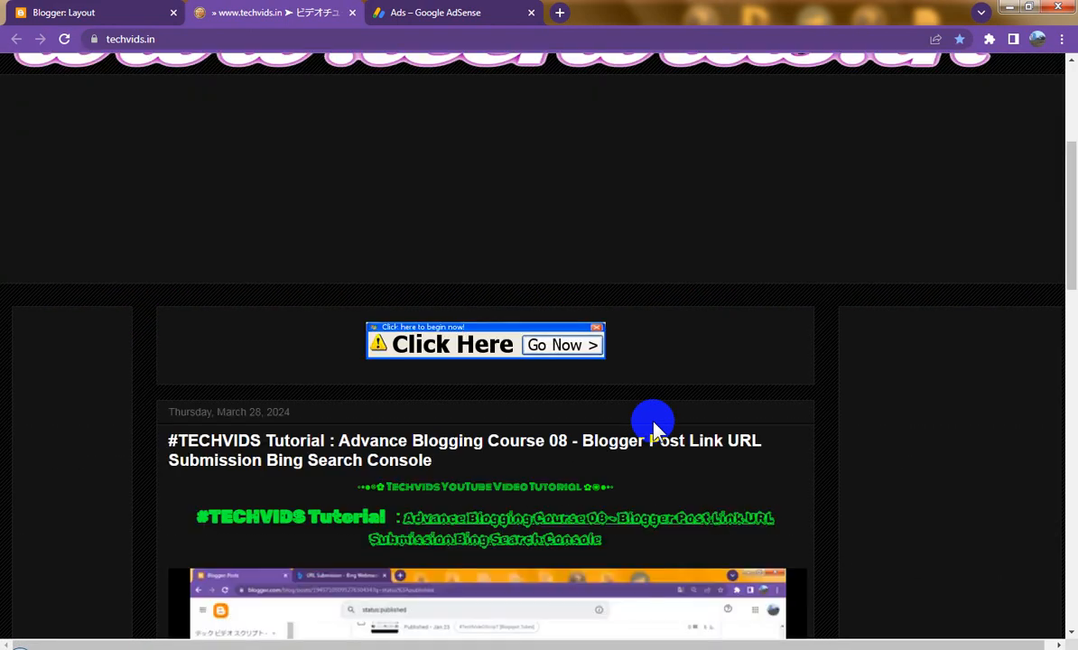
{"action": "scroll", "coordinate": [652, 424], "scroll_direction": "down", "scroll_amount": 3}
{"action": "scroll", "coordinate": [653, 424], "scroll_direction": "down", "scroll_amount": 2}
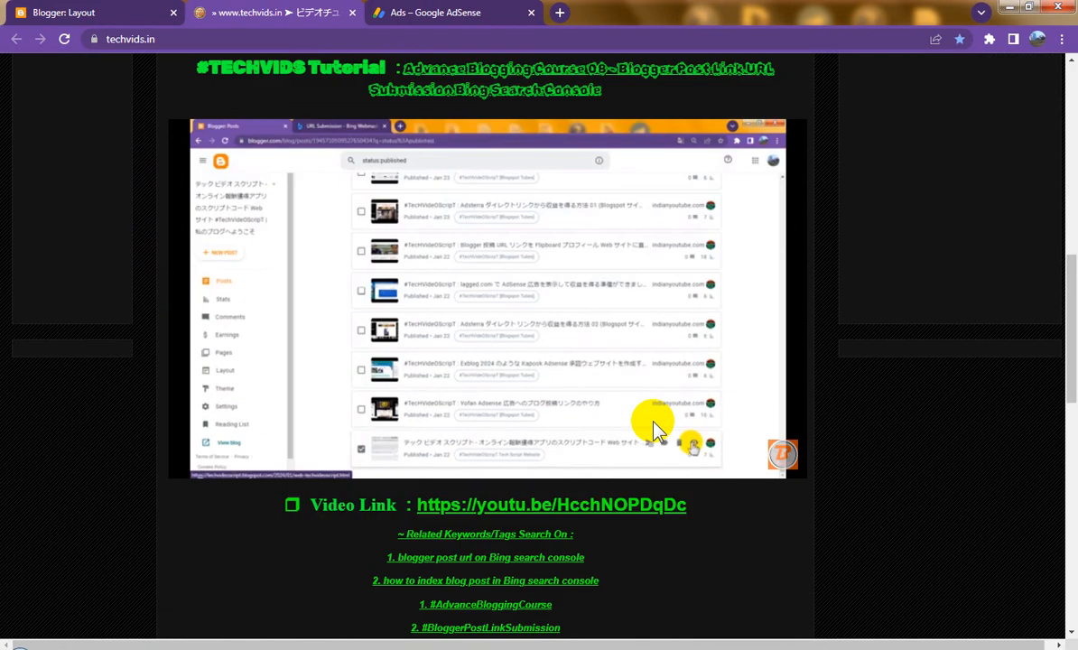
{"action": "scroll", "coordinate": [653, 424], "scroll_direction": "up", "scroll_amount": 6}
{"action": "scroll", "coordinate": [653, 424], "scroll_direction": "up", "scroll_amount": 3}
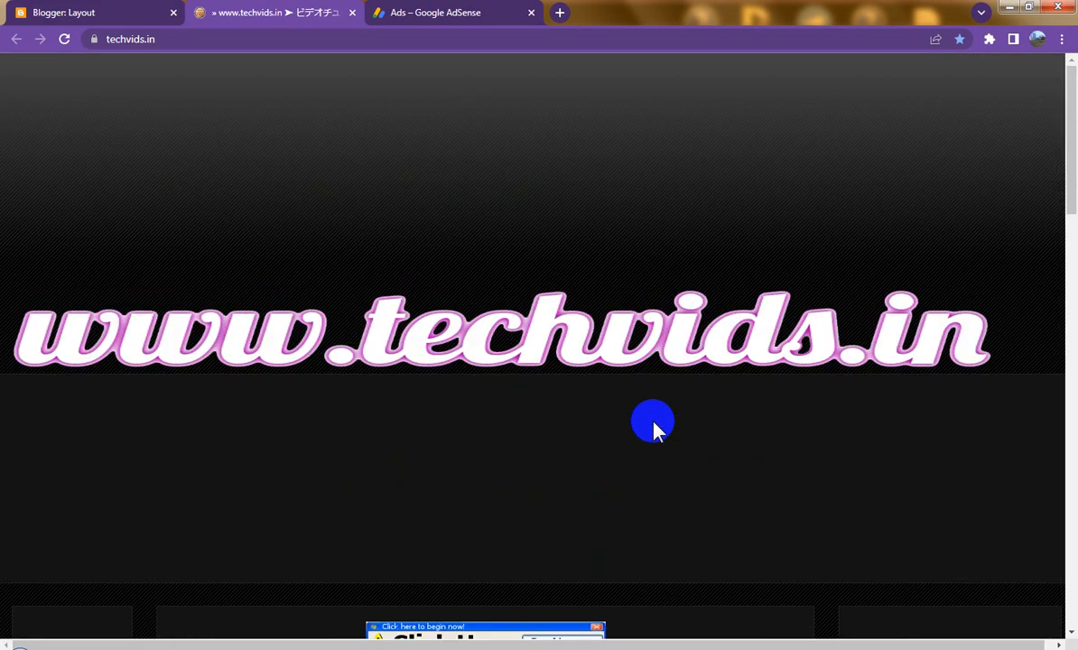
{"action": "left_click", "coordinate": [106, 11]}
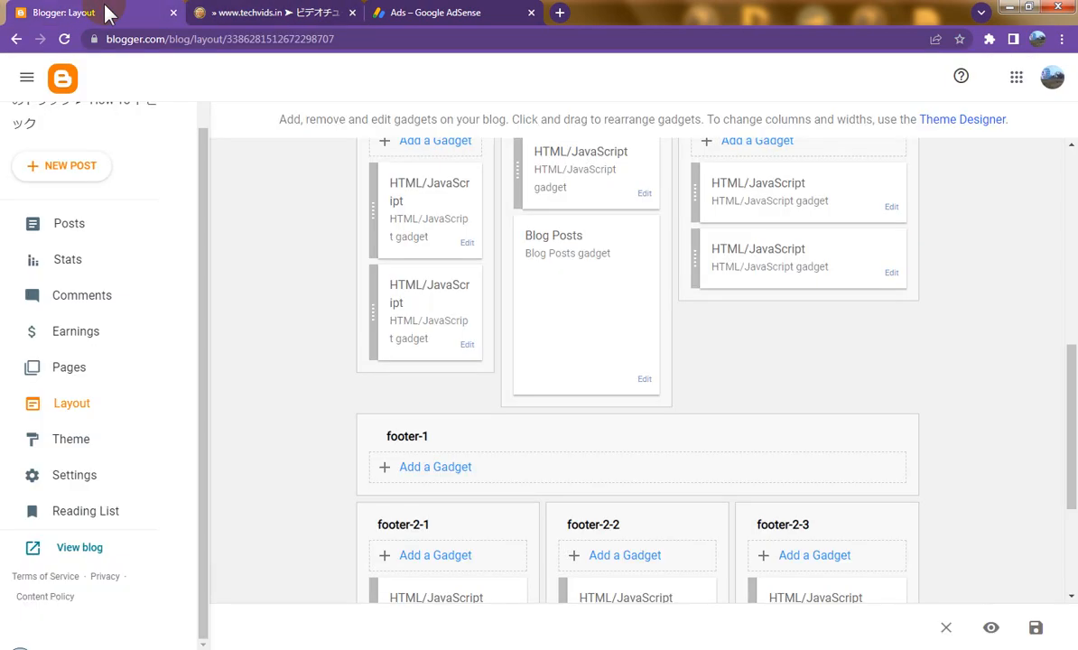
Step: Delete the Cross-Column HTML/JavaScript gadget holding the res03 ad code, confirming the removal
{"action": "scroll", "coordinate": [704, 370], "scroll_direction": "up", "scroll_amount": 2}
{"action": "scroll", "coordinate": [704, 370], "scroll_direction": "up", "scroll_amount": 1}
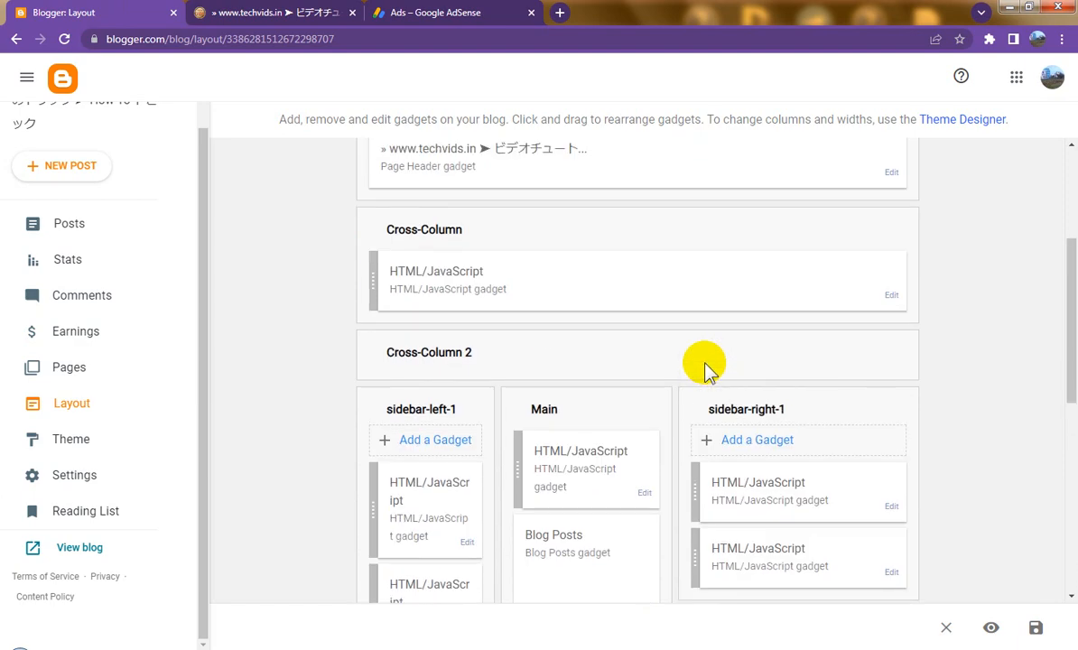
{"action": "scroll", "coordinate": [705, 370], "scroll_direction": "down", "scroll_amount": 2}
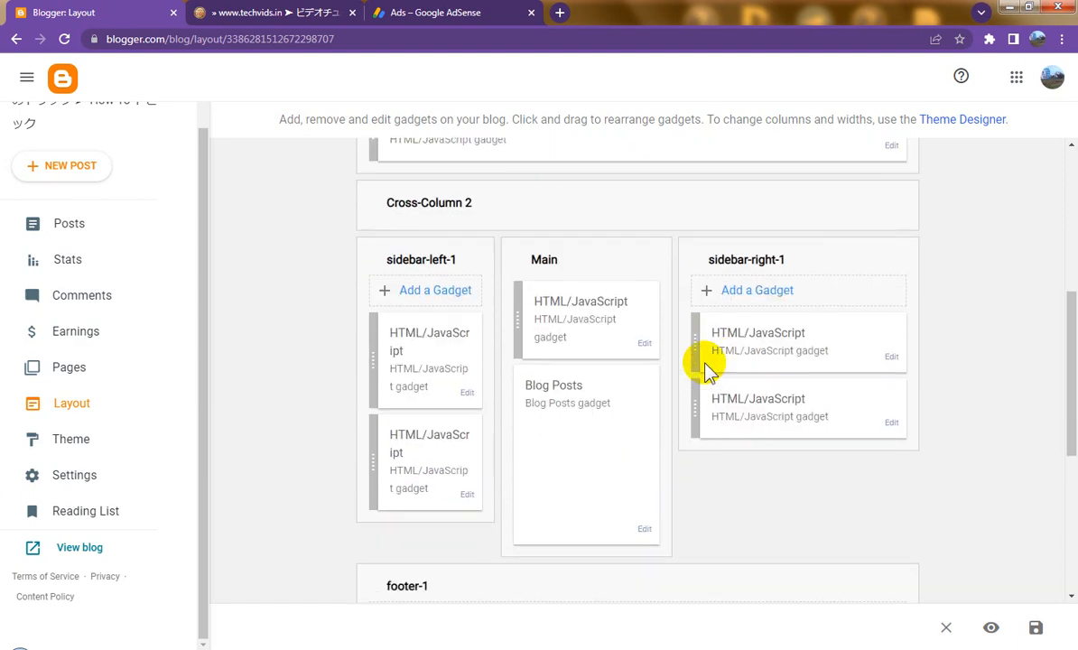
{"action": "scroll", "coordinate": [704, 362], "scroll_direction": "down", "scroll_amount": 1}
{"action": "scroll", "coordinate": [704, 362], "scroll_direction": "up", "scroll_amount": 2}
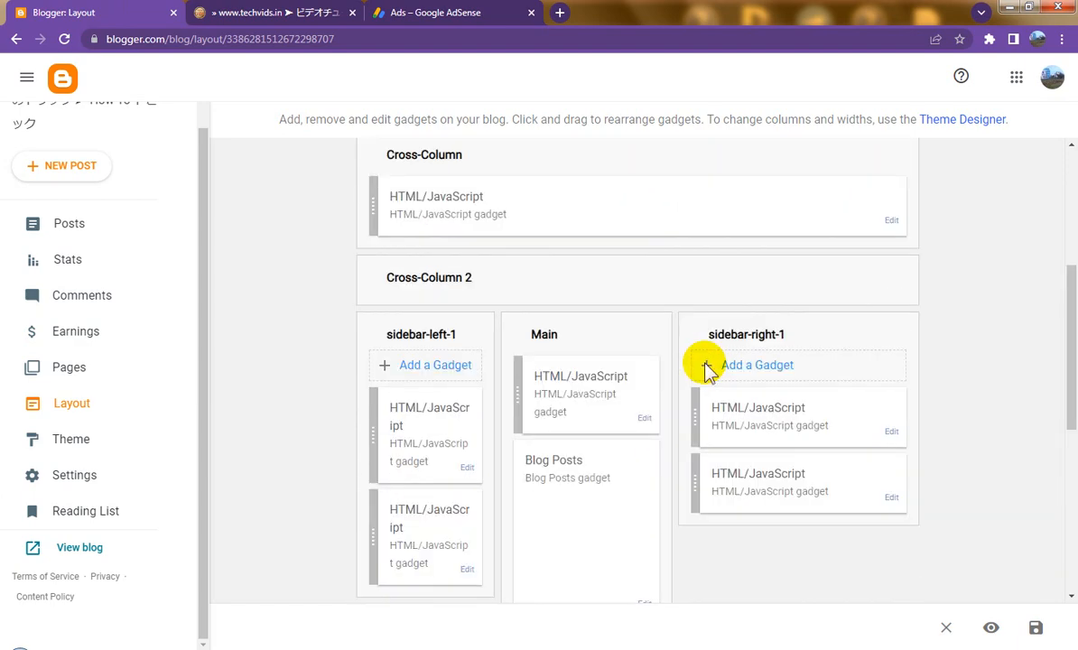
{"action": "left_click", "coordinate": [889, 222]}
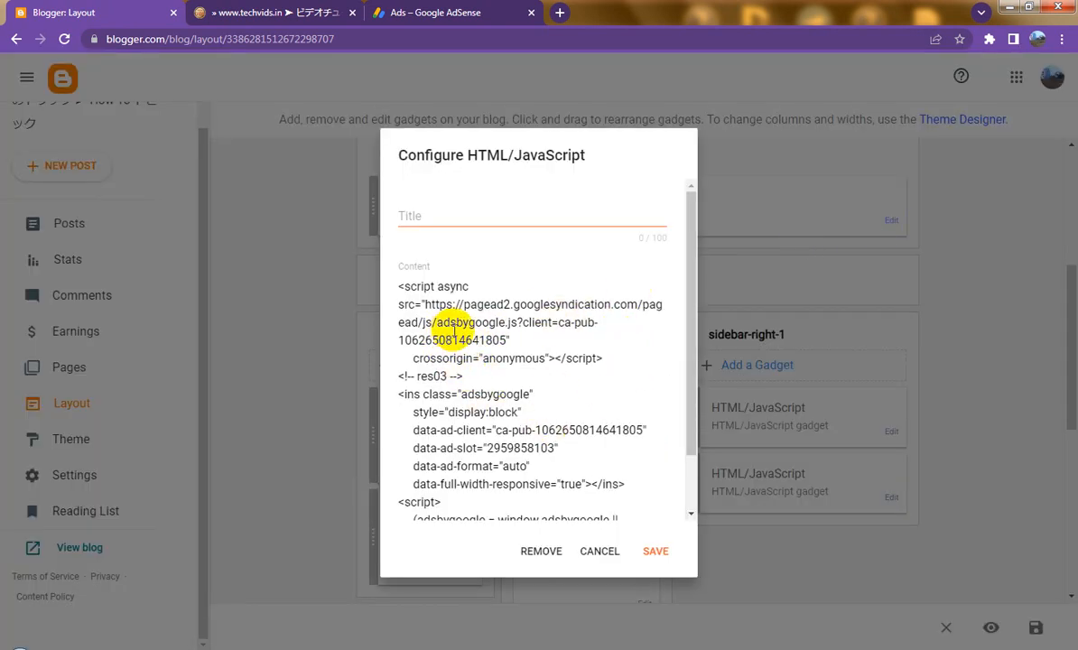
{"action": "left_click", "coordinate": [541, 550]}
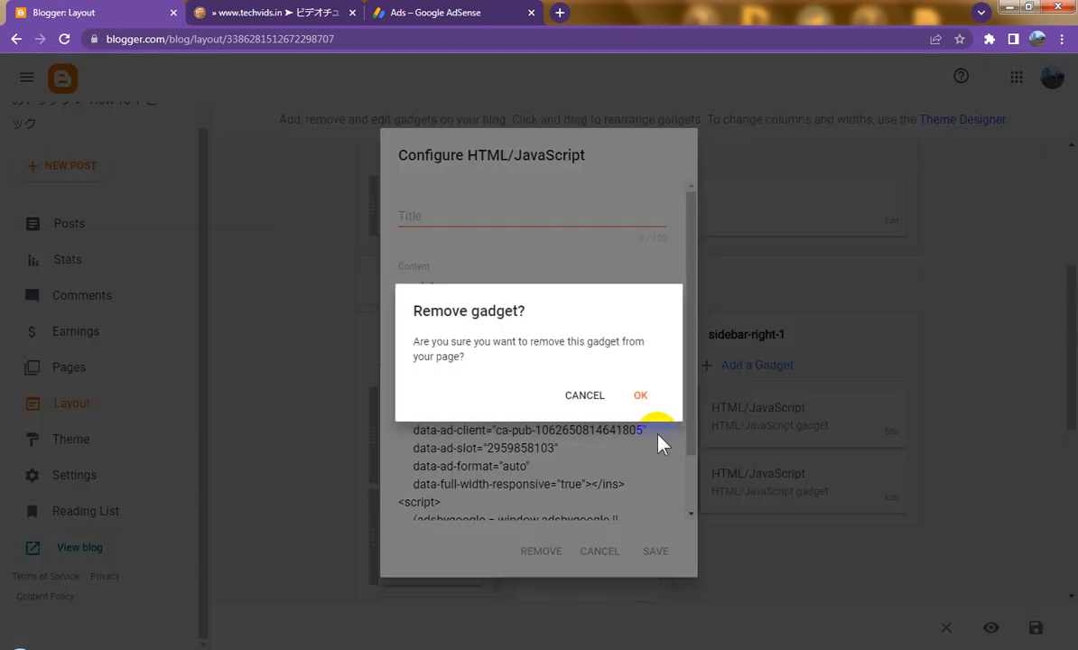
{"action": "left_click", "coordinate": [640, 397]}
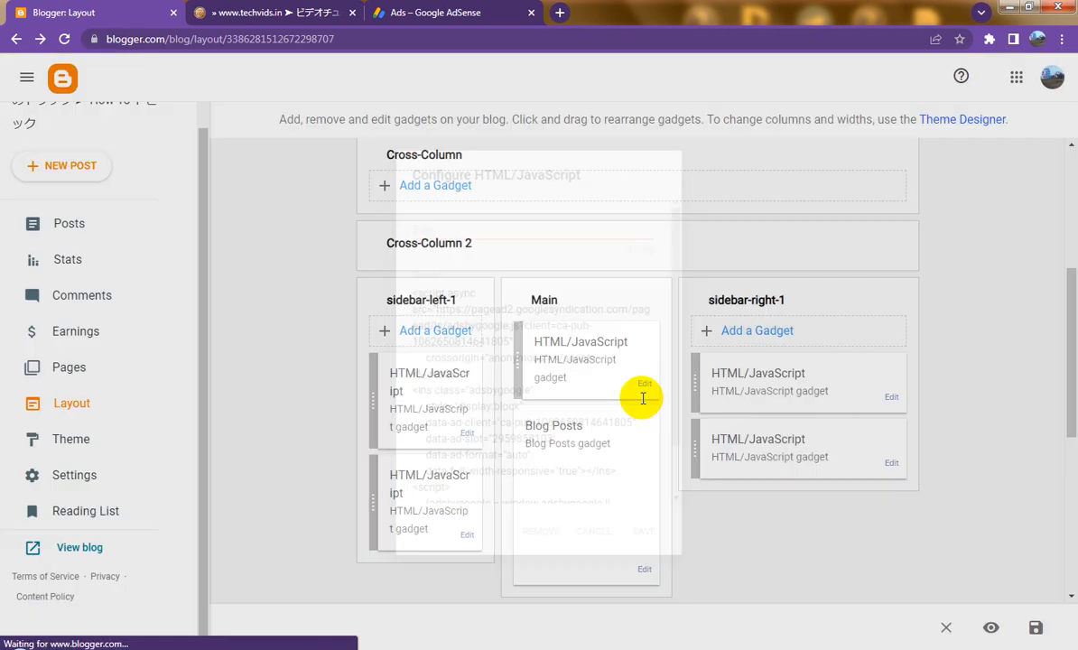
{"action": "scroll", "coordinate": [770, 499], "scroll_direction": "down", "scroll_amount": 5}
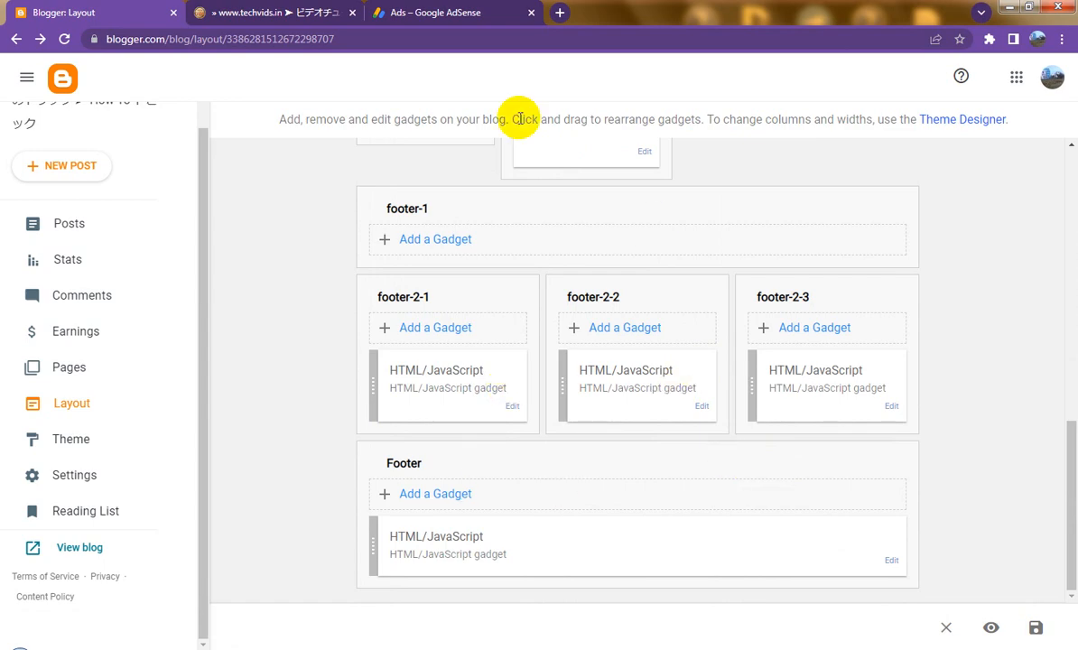
Step: Copy the res03 display ad unit's code from AdSense and return to the Blogger Layout tab
{"action": "left_click", "coordinate": [434, 14]}
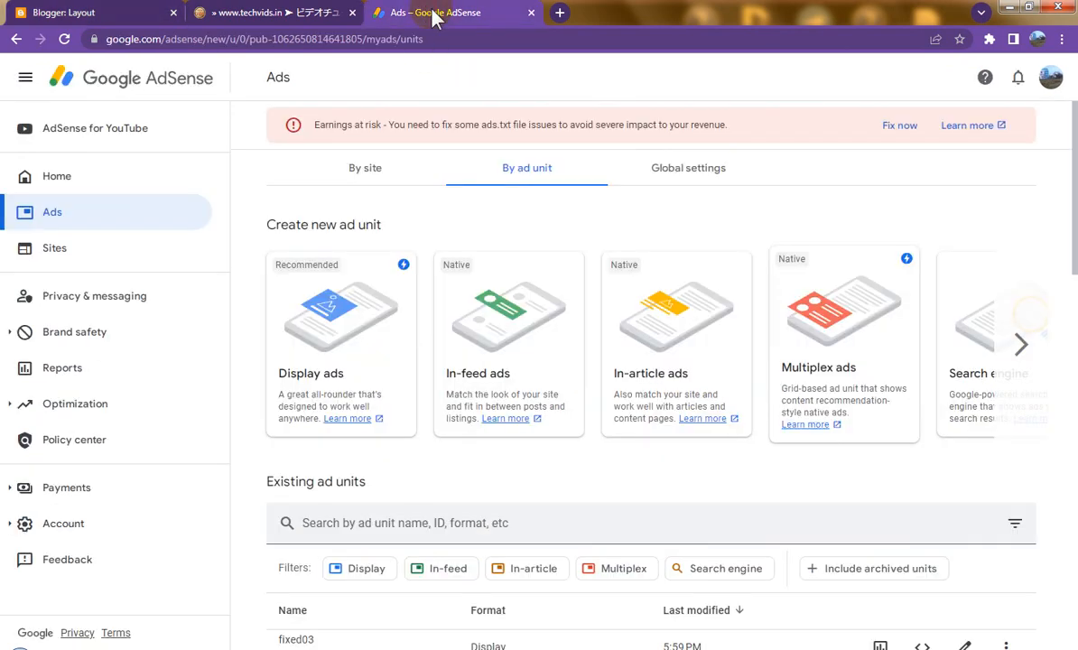
{"action": "scroll", "coordinate": [673, 495], "scroll_direction": "down", "scroll_amount": 3}
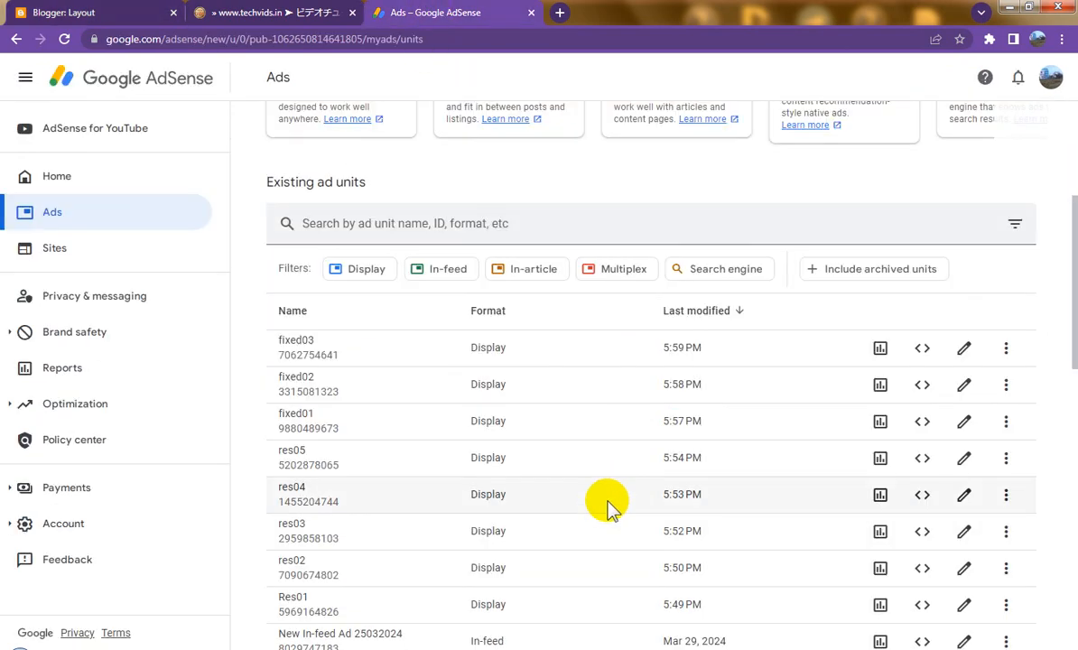
{"action": "left_click", "coordinate": [921, 533]}
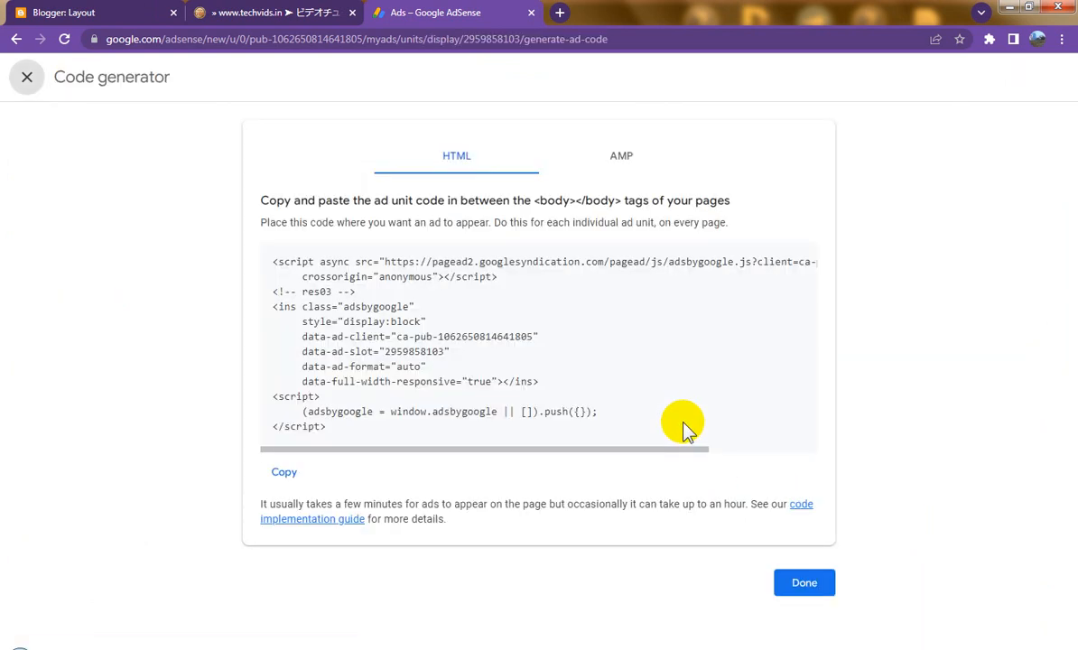
{"action": "left_click", "coordinate": [284, 472]}
{"action": "left_click", "coordinate": [91, 11]}
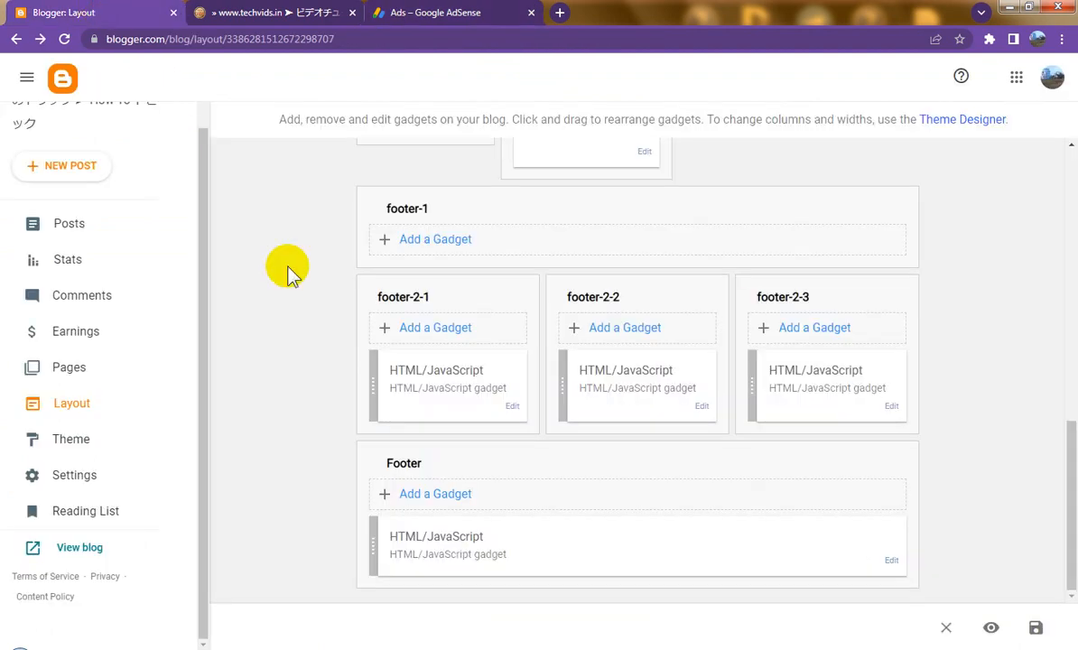
Step: Add an HTML/JavaScript gadget to footer-1 and paste the res03 ad code into its Content
{"action": "left_click", "coordinate": [459, 497]}
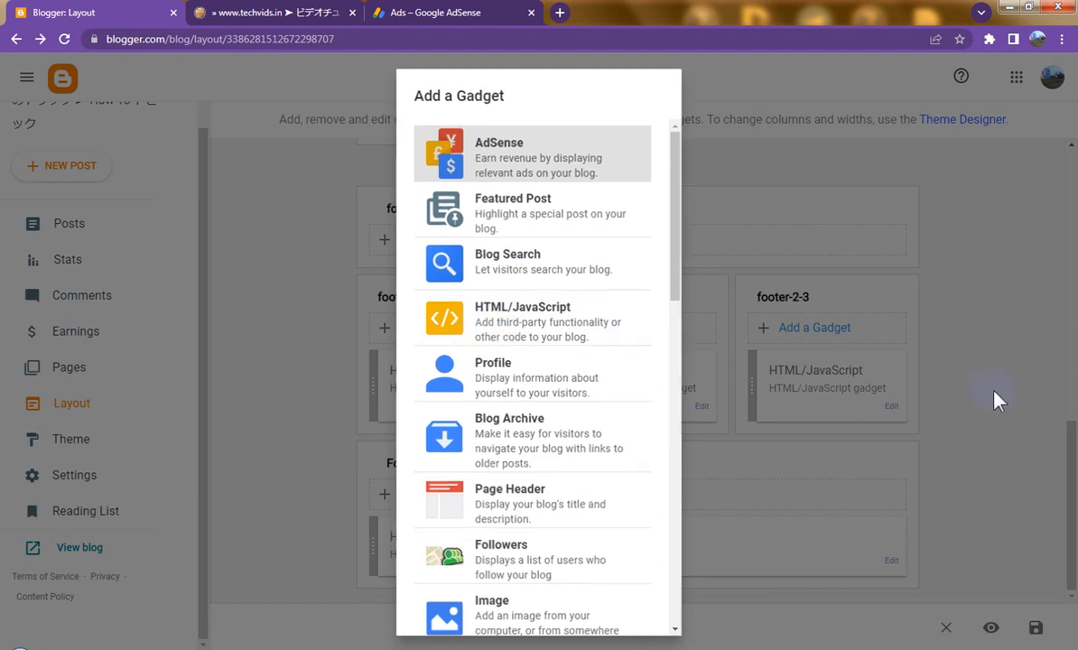
{"action": "left_click", "coordinate": [993, 395]}
{"action": "left_click", "coordinate": [447, 242]}
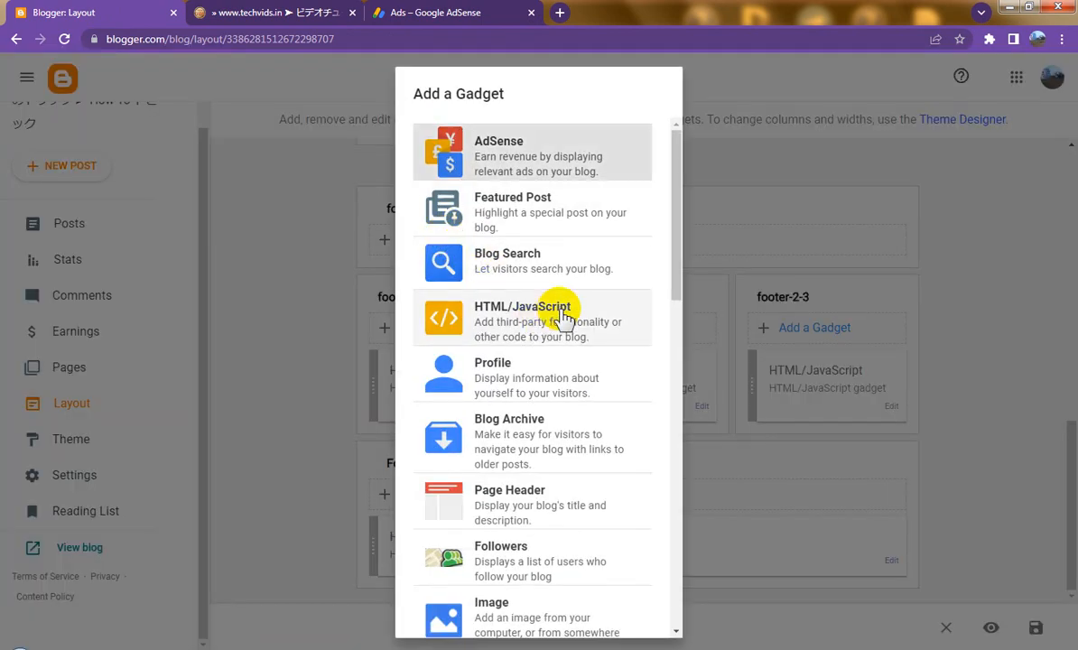
{"action": "left_click", "coordinate": [564, 316]}
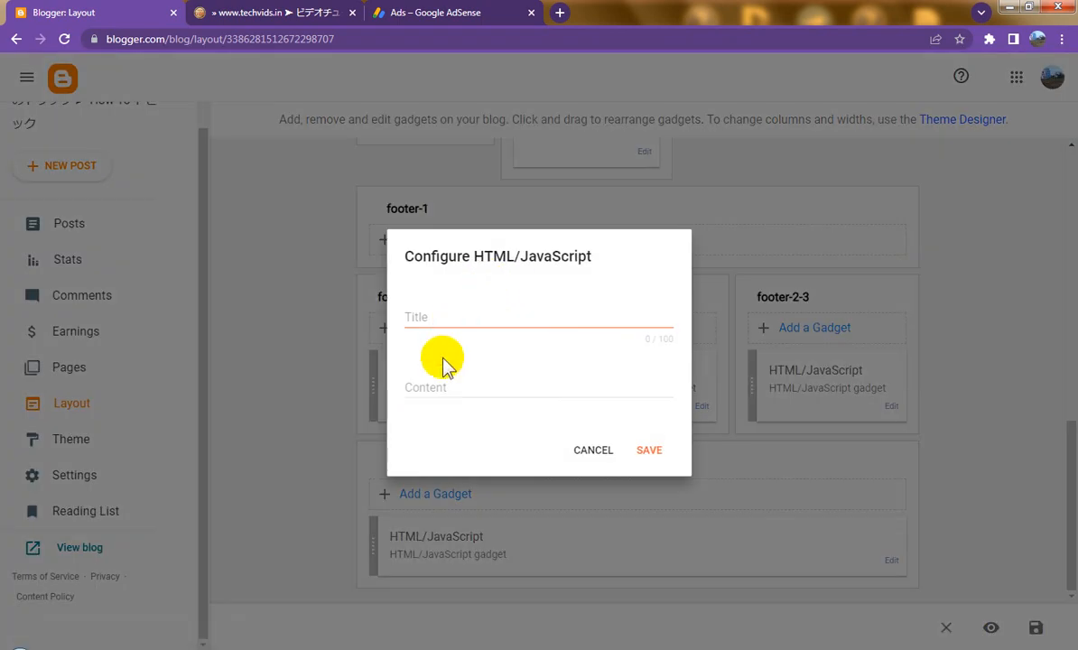
{"action": "left_click", "coordinate": [441, 383]}
{"action": "right_click", "coordinate": [440, 384]}
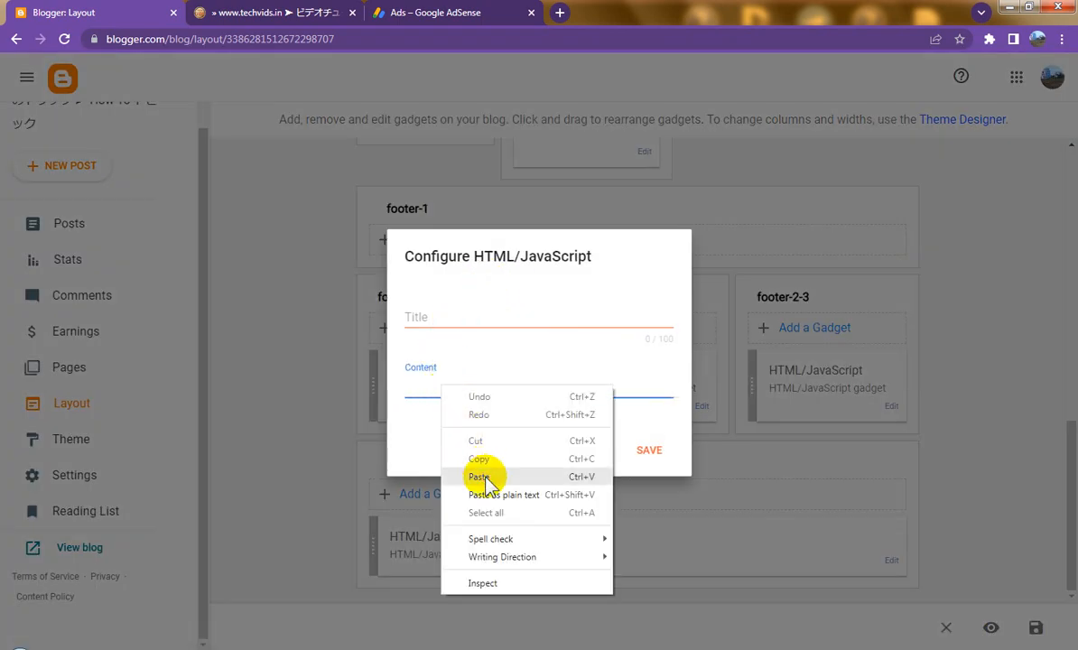
{"action": "left_click", "coordinate": [471, 476]}
Step: Save the footer-1 gadget and the layout, then close the old live blog tab
{"action": "left_click", "coordinate": [657, 550]}
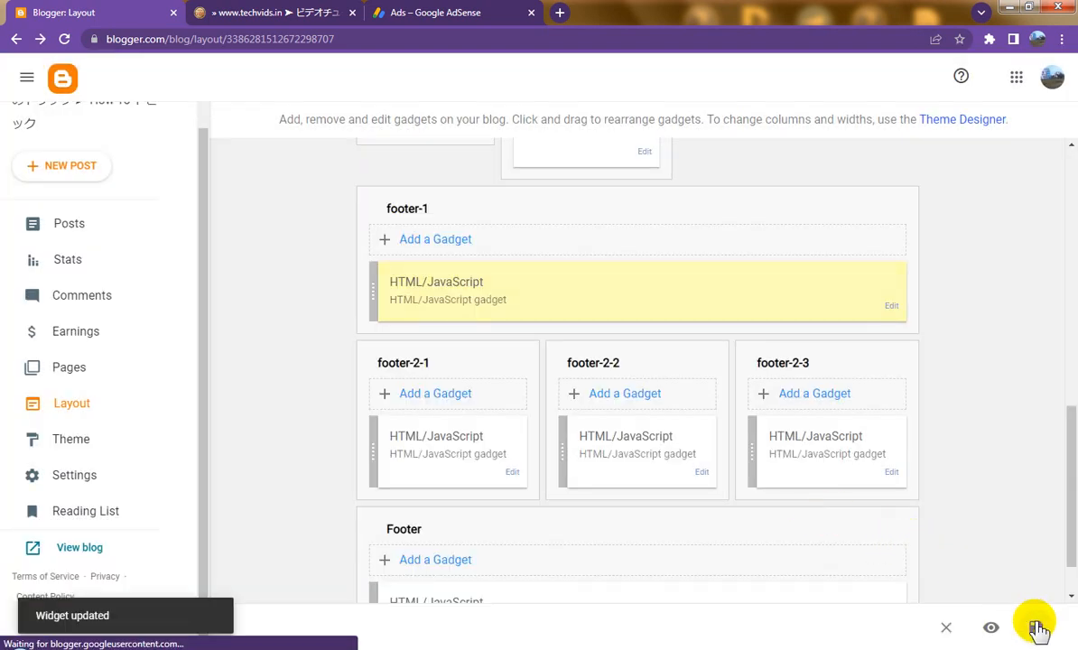
{"action": "left_click", "coordinate": [1036, 625]}
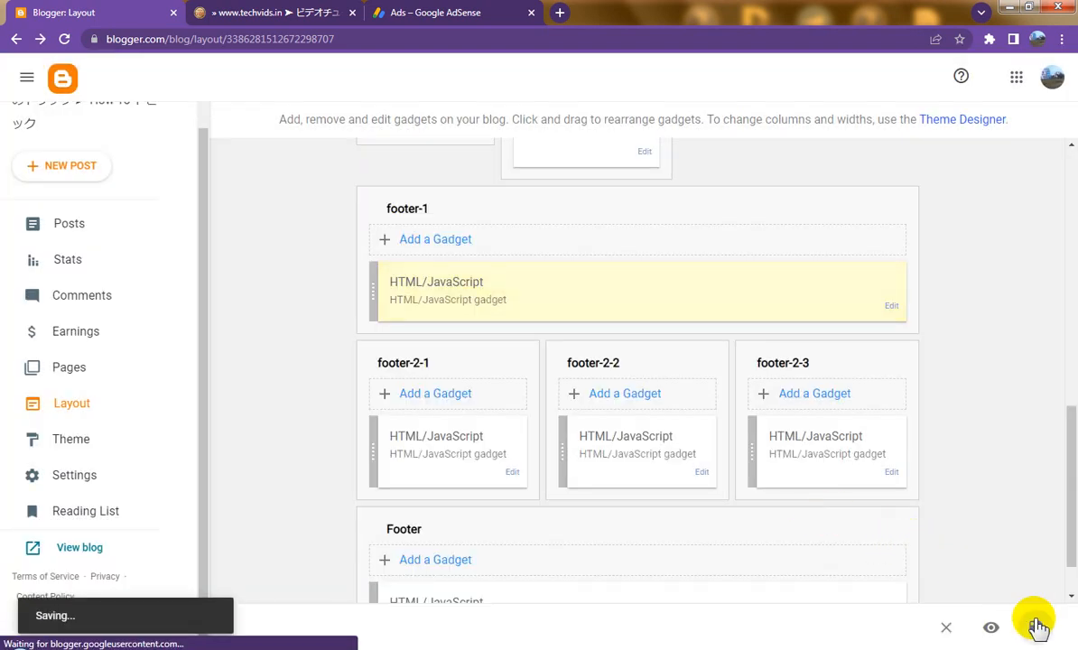
{"action": "left_click", "coordinate": [352, 13]}
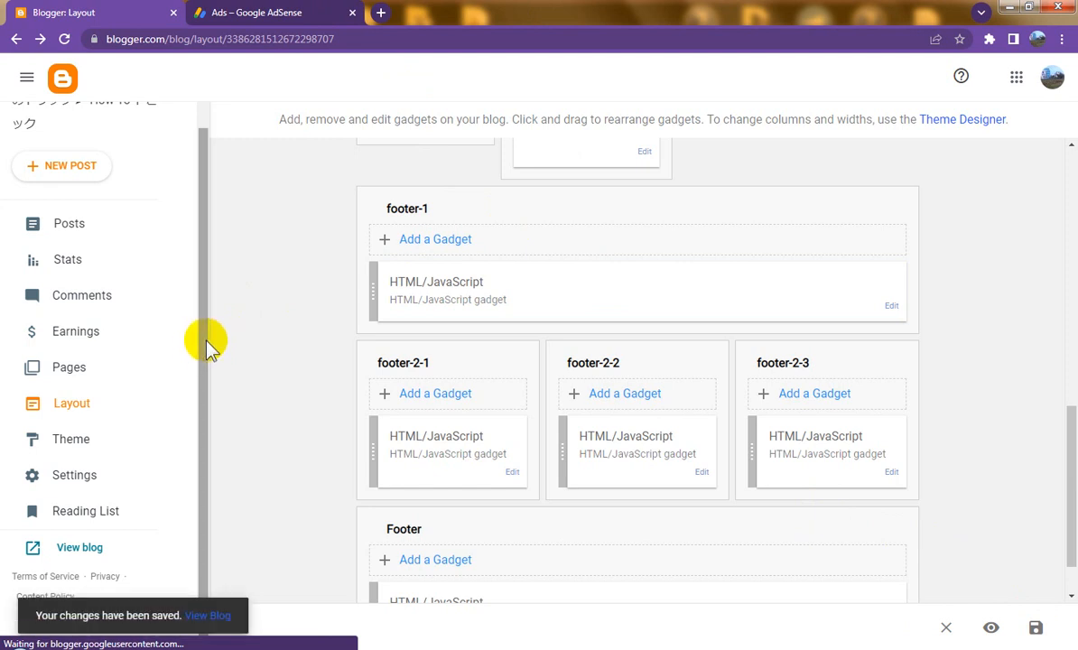
Step: Open the live blog in a new tab and find the Zoho Creator ad above the header
{"action": "left_click", "coordinate": [91, 550]}
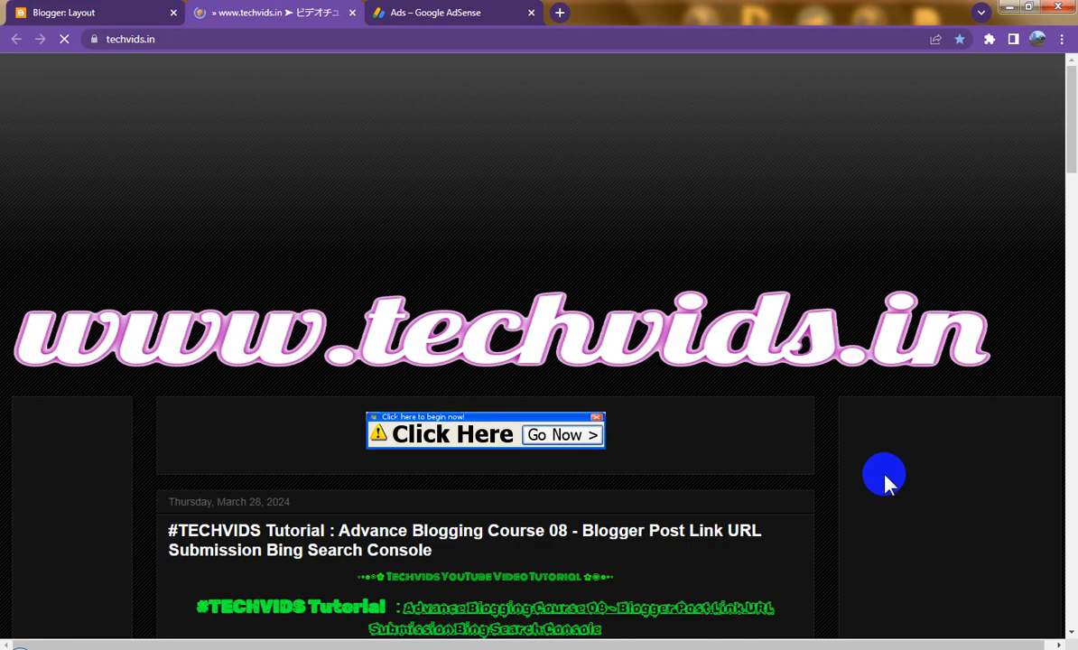
{"action": "scroll", "coordinate": [886, 479], "scroll_direction": "down", "scroll_amount": 2}
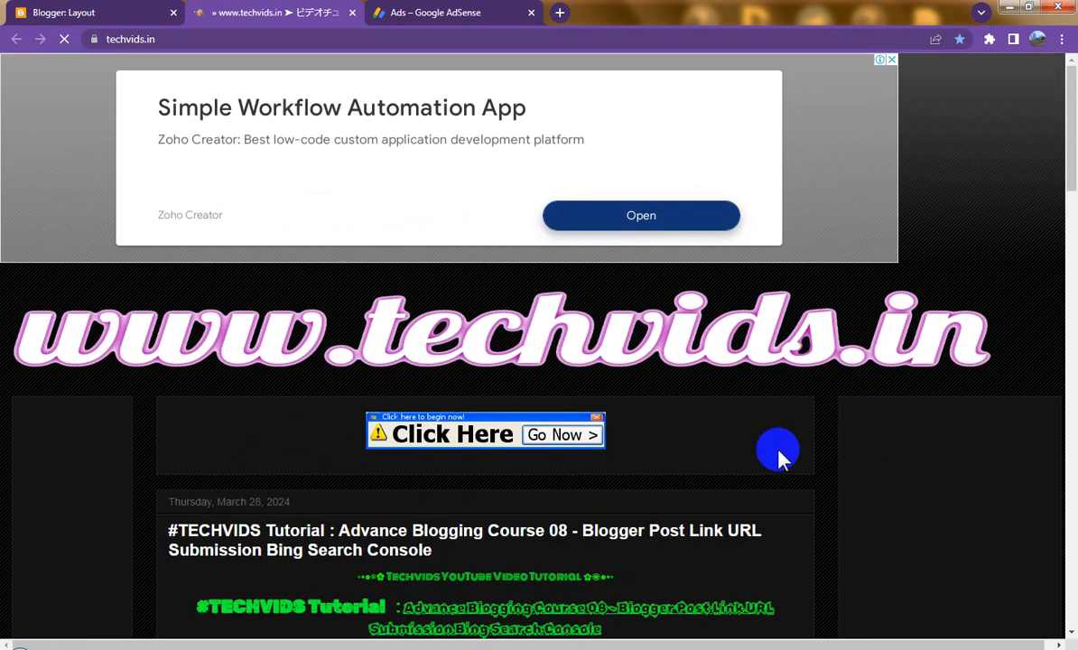
{"action": "scroll", "coordinate": [783, 449], "scroll_direction": "down", "scroll_amount": 4}
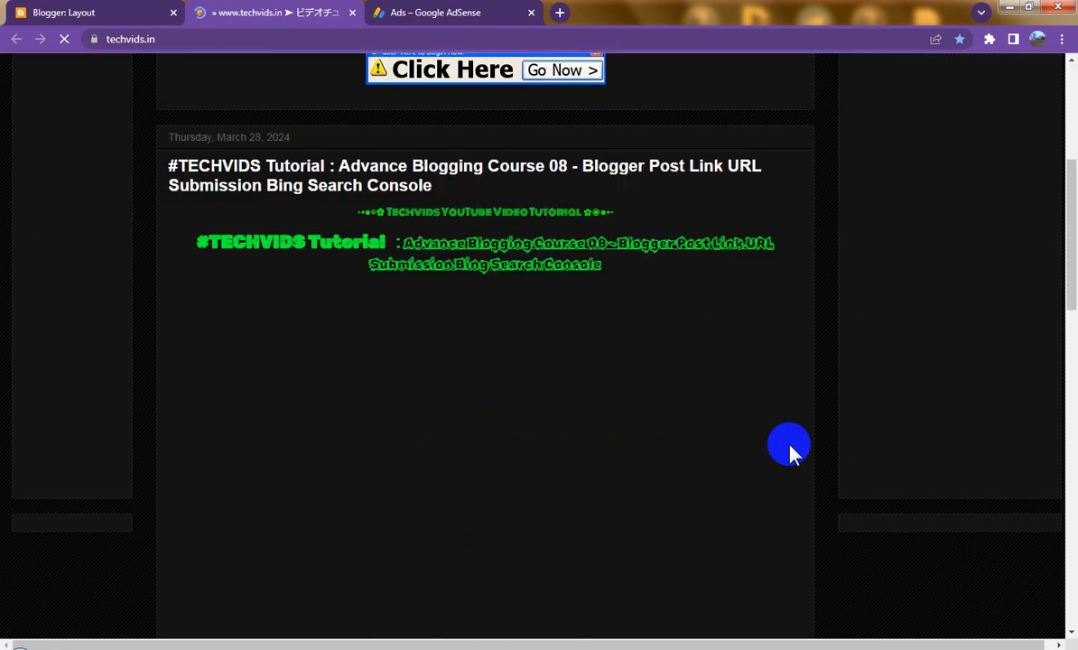
{"action": "scroll", "coordinate": [790, 451], "scroll_direction": "down", "scroll_amount": 8}
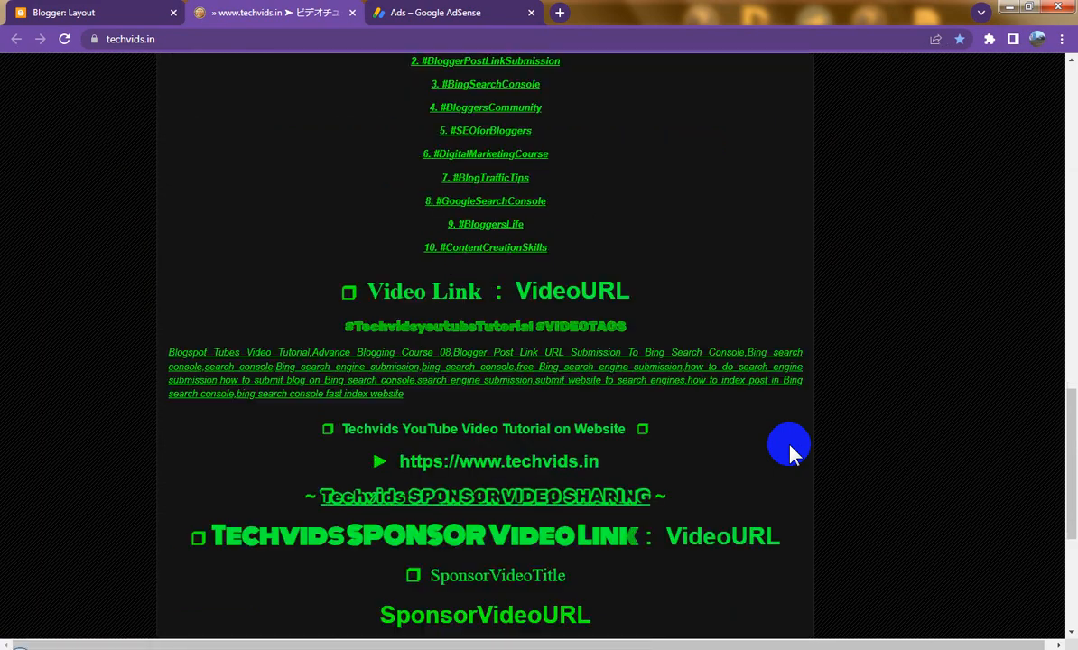
{"action": "scroll", "coordinate": [790, 451], "scroll_direction": "up", "scroll_amount": 4}
{"action": "scroll", "coordinate": [241, 305], "scroll_direction": "down", "scroll_amount": 2}
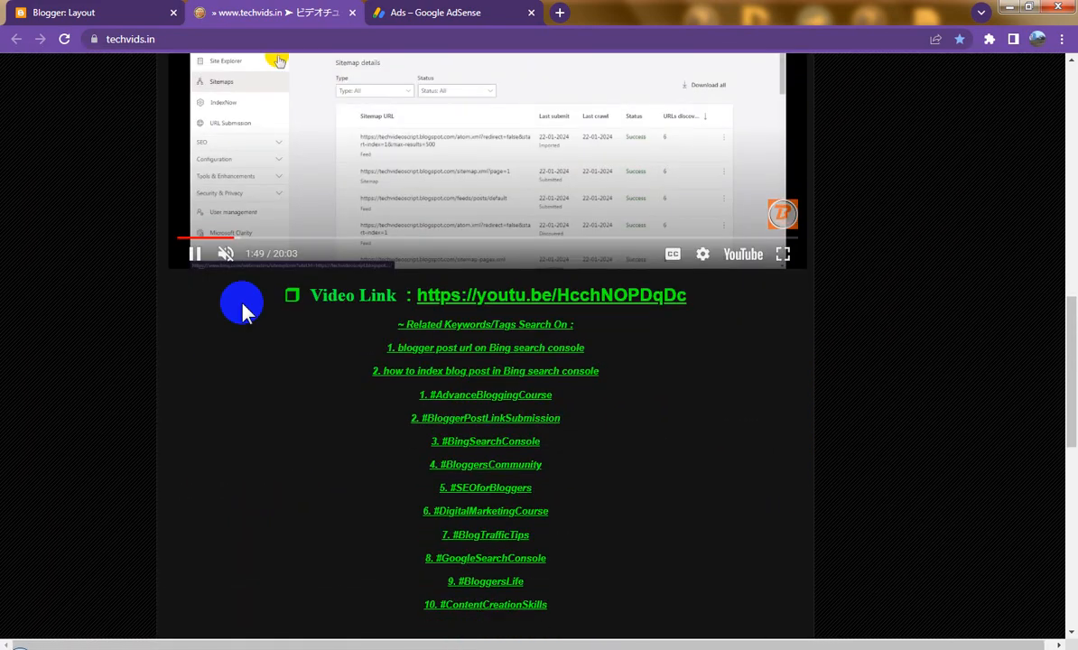
Step: Pause the embedded tutorial video, scroll back up, and return to Blogger Layout
{"action": "left_click", "coordinate": [195, 255]}
{"action": "scroll", "coordinate": [708, 440], "scroll_direction": "down", "scroll_amount": 7}
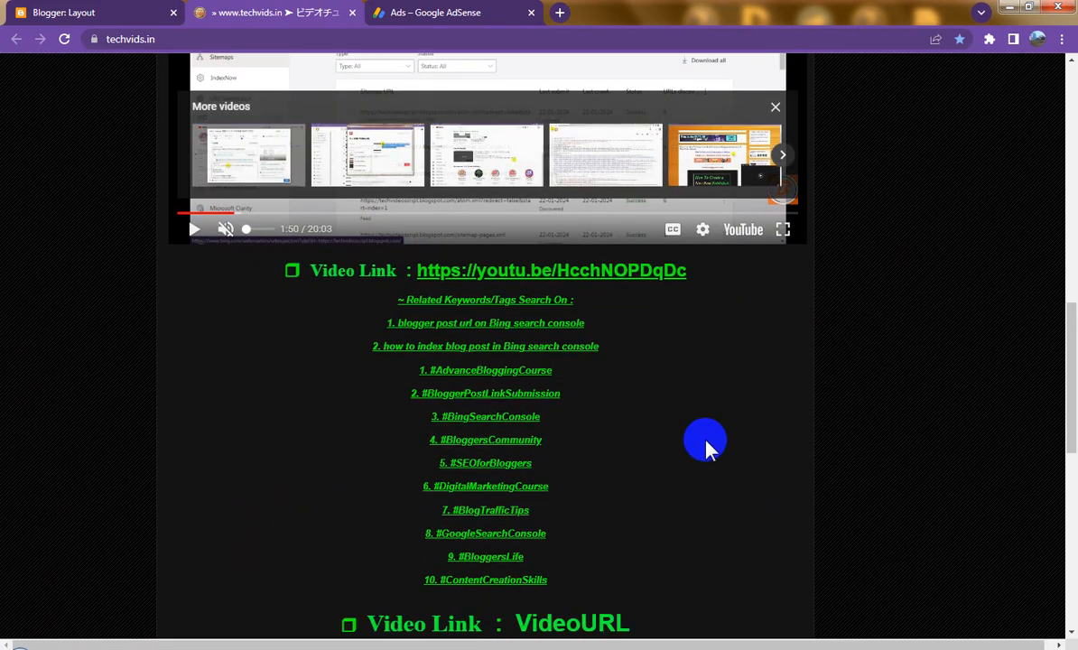
{"action": "scroll", "coordinate": [708, 440], "scroll_direction": "down", "scroll_amount": 2}
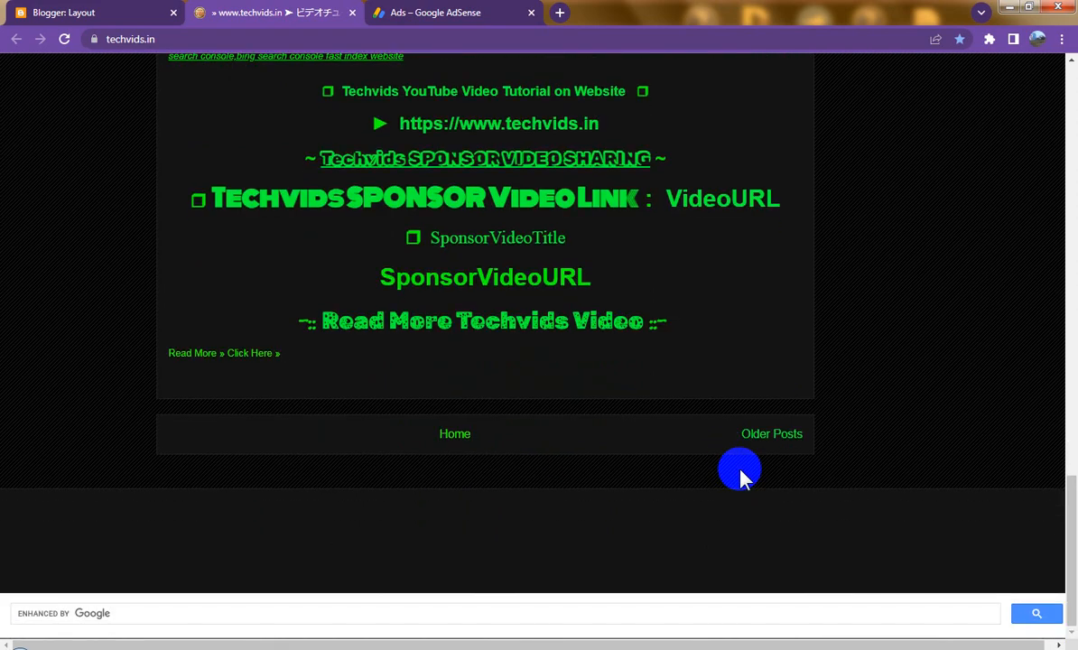
{"action": "scroll", "coordinate": [738, 475], "scroll_direction": "up", "scroll_amount": 9}
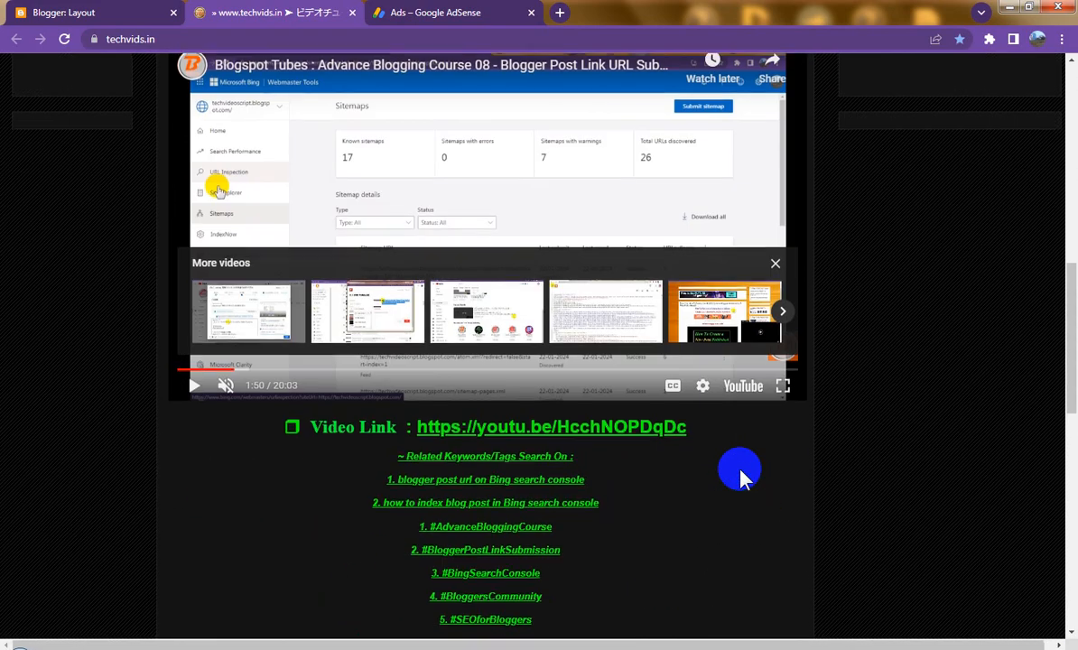
{"action": "scroll", "coordinate": [740, 474], "scroll_direction": "up", "scroll_amount": 5}
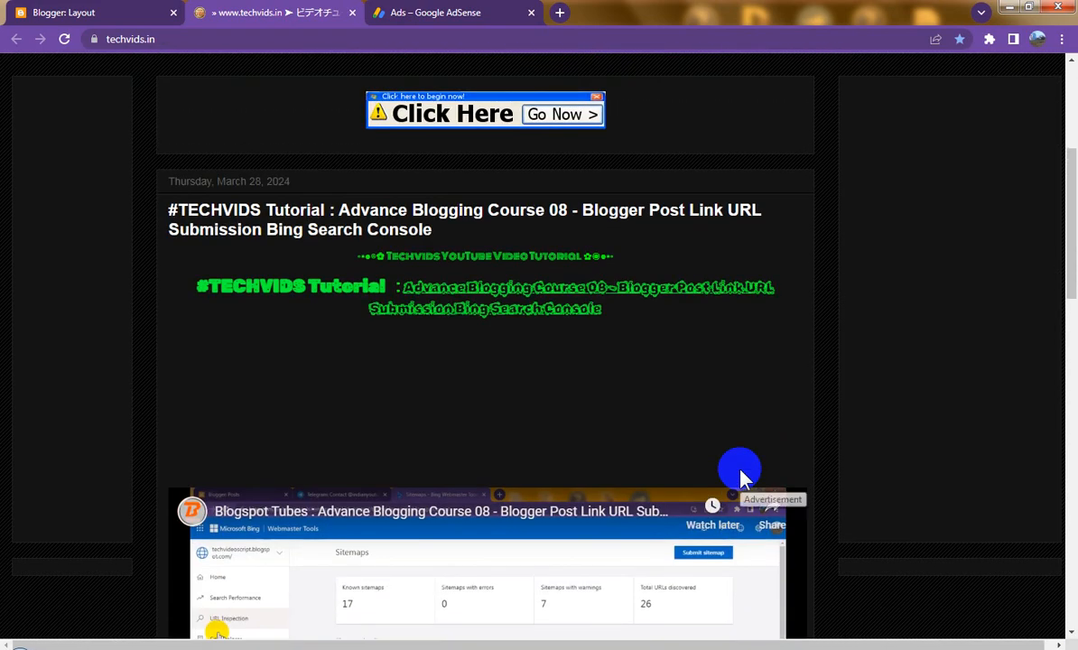
{"action": "scroll", "coordinate": [740, 476], "scroll_direction": "up", "scroll_amount": 4}
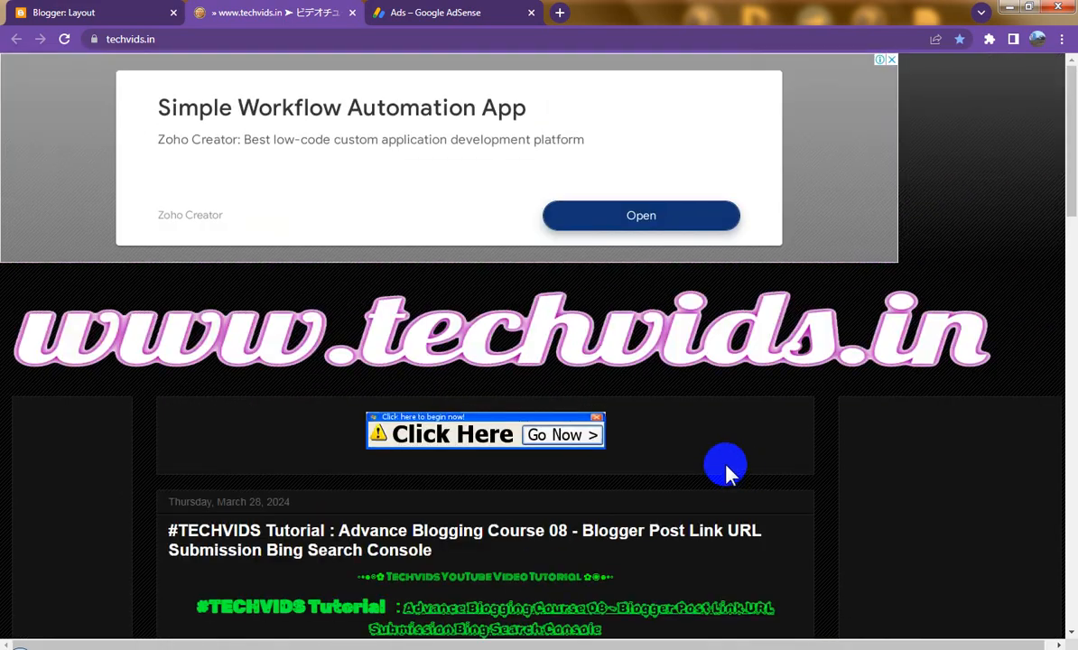
{"action": "left_click", "coordinate": [90, 11]}
{"action": "scroll", "coordinate": [708, 433], "scroll_direction": "up", "scroll_amount": 1}
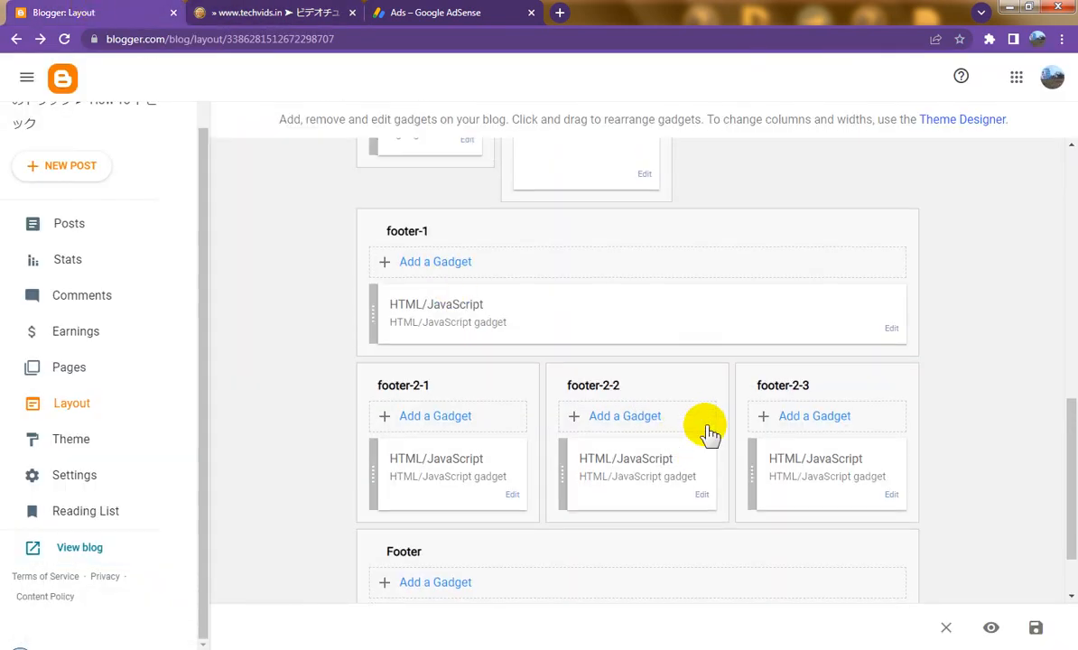
Step: Move the Main-column HTML/JavaScript gadget to the top of sidebar-right-1, save, and return to the blog
{"action": "scroll", "coordinate": [708, 433], "scroll_direction": "up", "scroll_amount": 5}
{"action": "left_click_drag", "start_coordinate": [515, 384], "coordinate": [791, 406]}
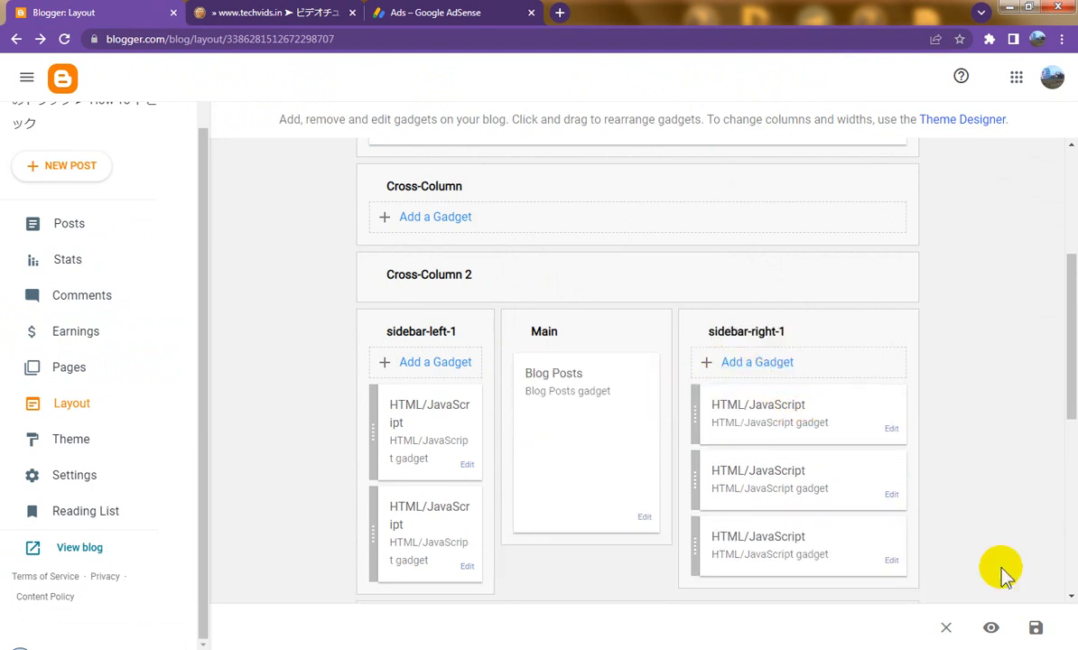
{"action": "left_click", "coordinate": [1035, 627]}
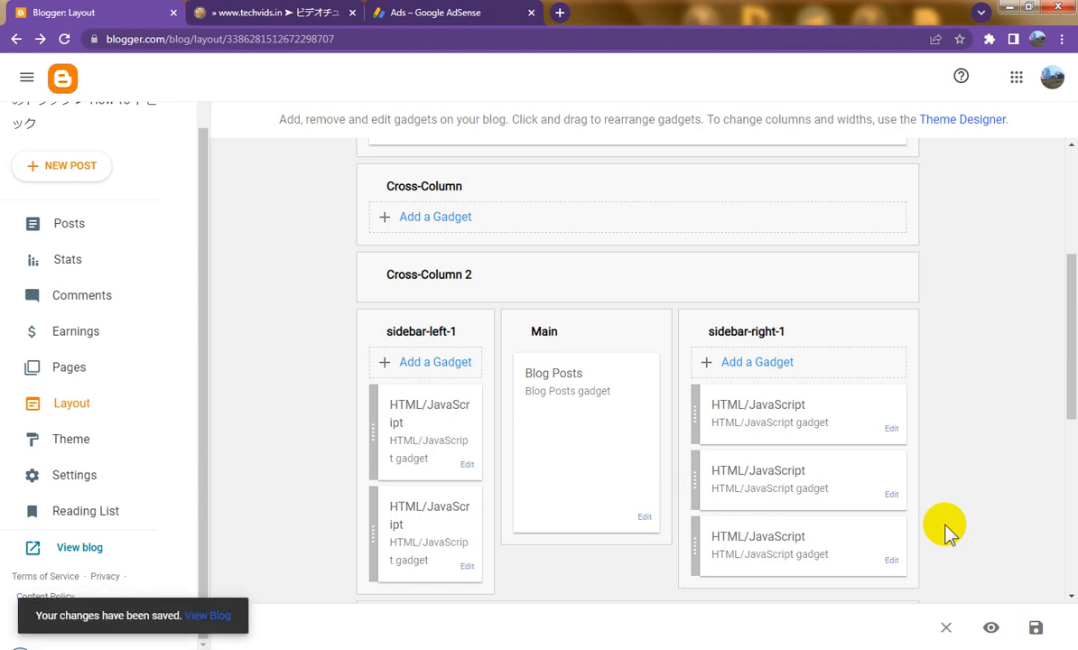
{"action": "left_click", "coordinate": [271, 11]}
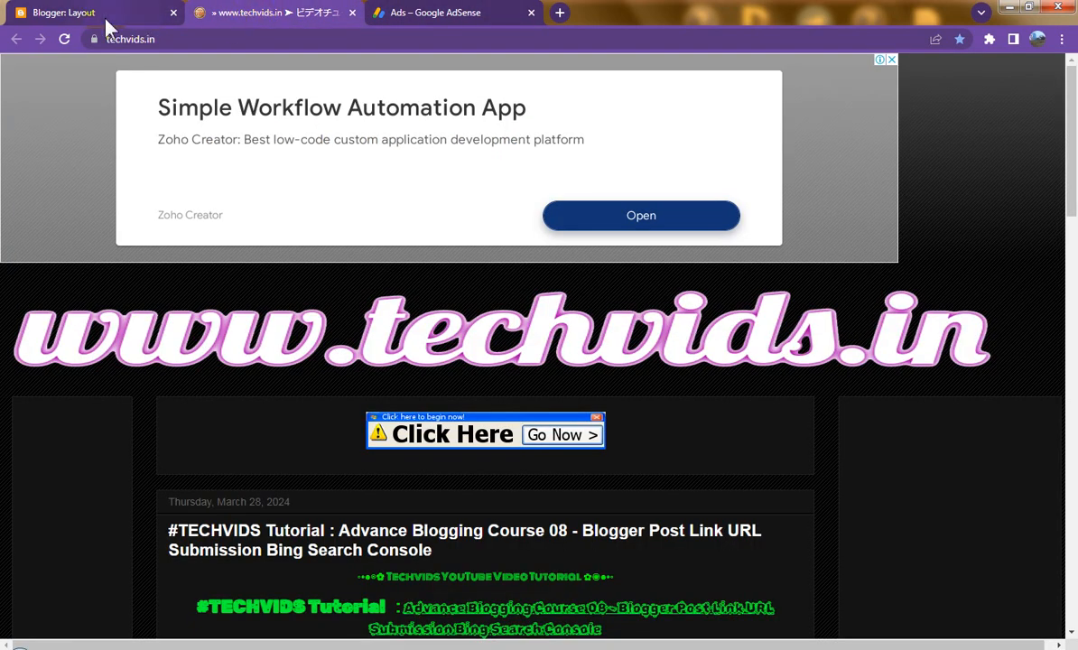
Step: Reload the live blog and scroll through the post to find the BigRock hosting ad
{"action": "left_click", "coordinate": [64, 39]}
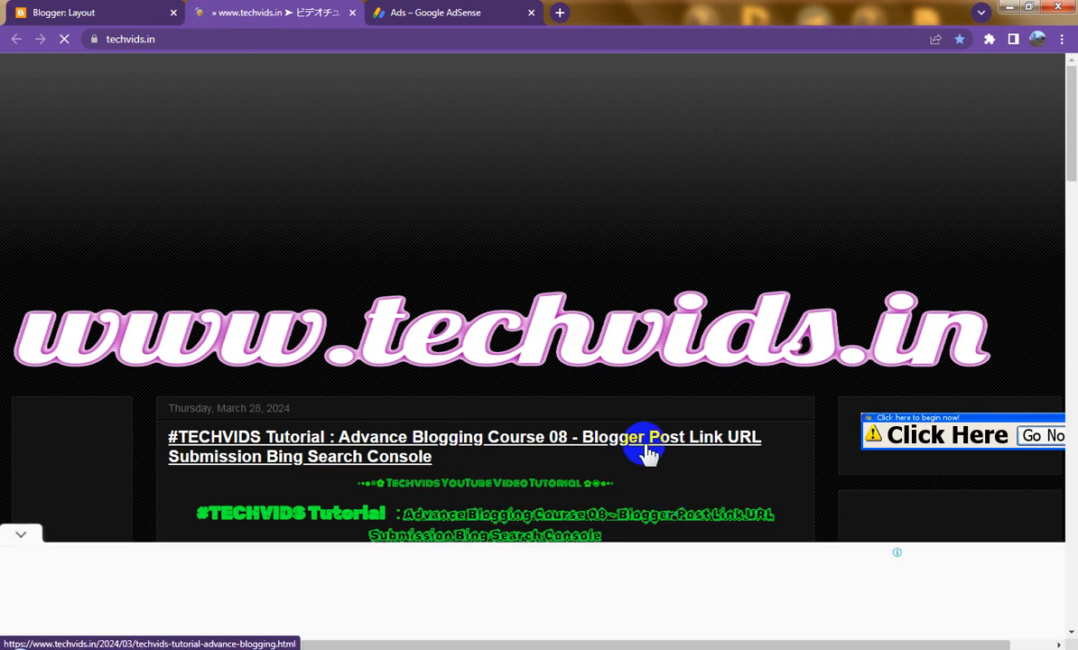
{"action": "scroll", "coordinate": [649, 452], "scroll_direction": "down", "scroll_amount": 3}
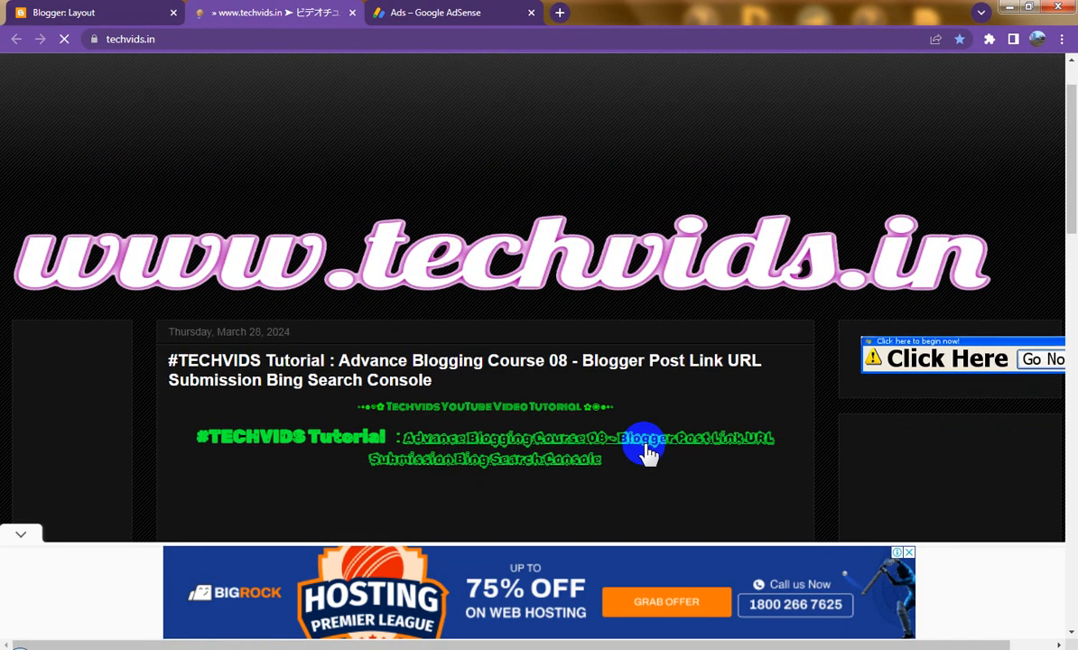
{"action": "scroll", "coordinate": [648, 452], "scroll_direction": "down", "scroll_amount": 4}
{"action": "scroll", "coordinate": [355, 452], "scroll_direction": "down", "scroll_amount": 3}
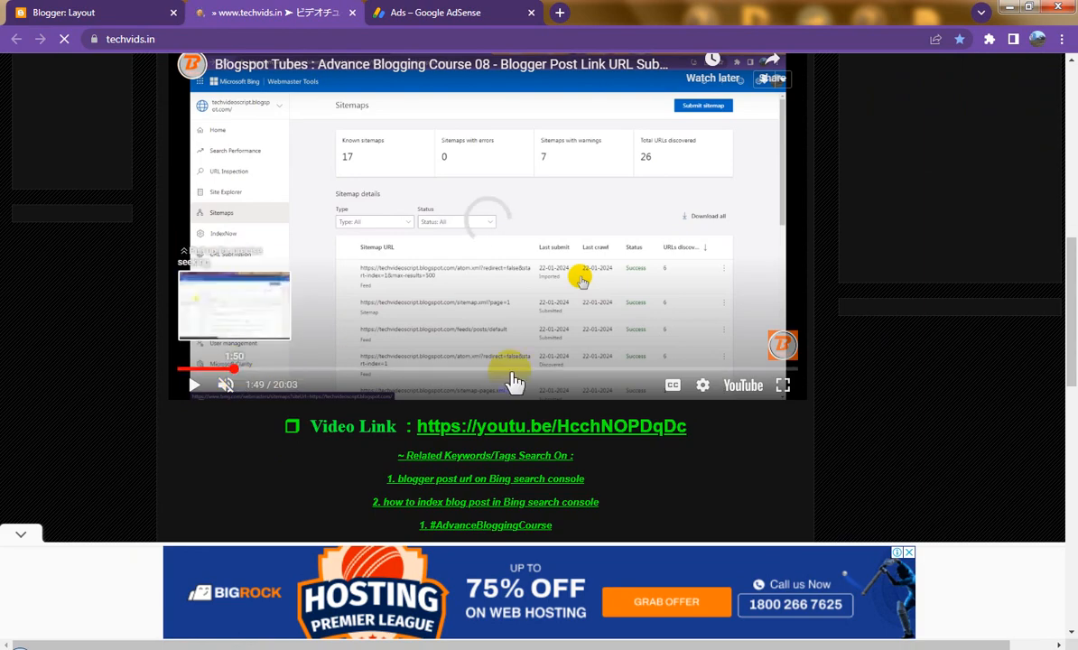
{"action": "scroll", "coordinate": [632, 397], "scroll_direction": "up", "scroll_amount": 7}
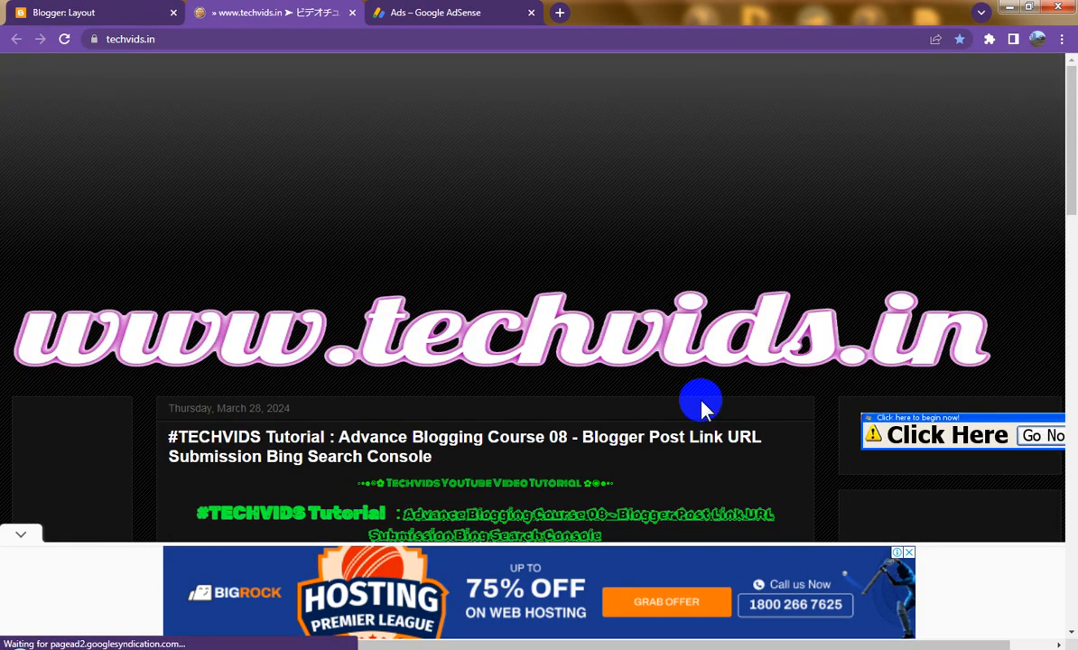
{"action": "scroll", "coordinate": [702, 402], "scroll_direction": "down", "scroll_amount": 7}
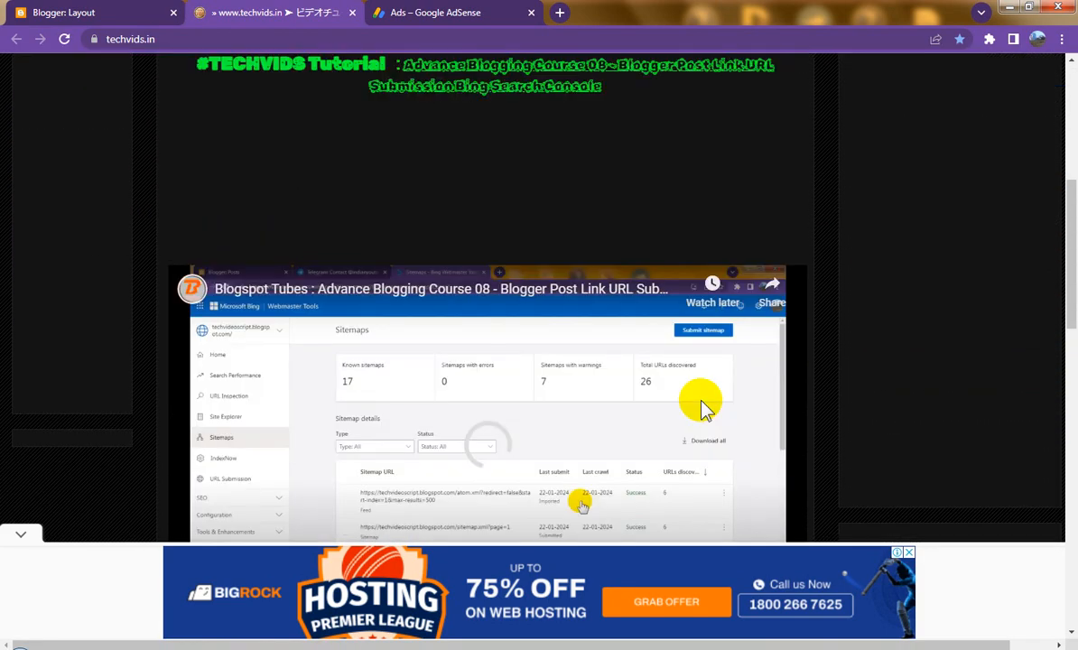
{"action": "scroll", "coordinate": [652, 392], "scroll_direction": "down", "scroll_amount": 8}
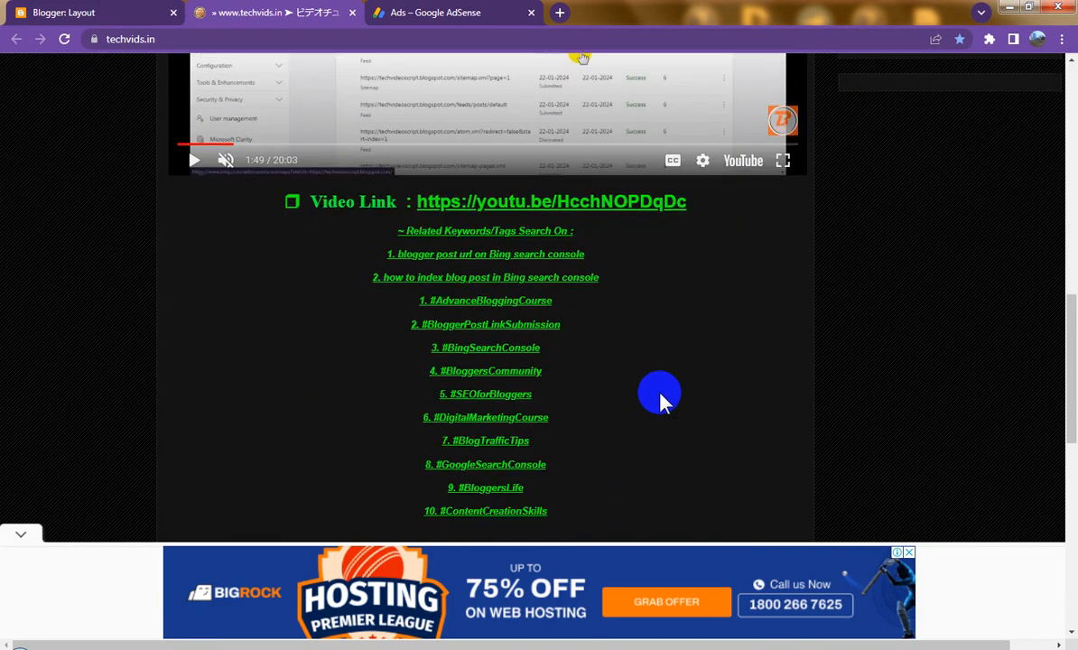
{"action": "scroll", "coordinate": [675, 404], "scroll_direction": "down", "scroll_amount": 5}
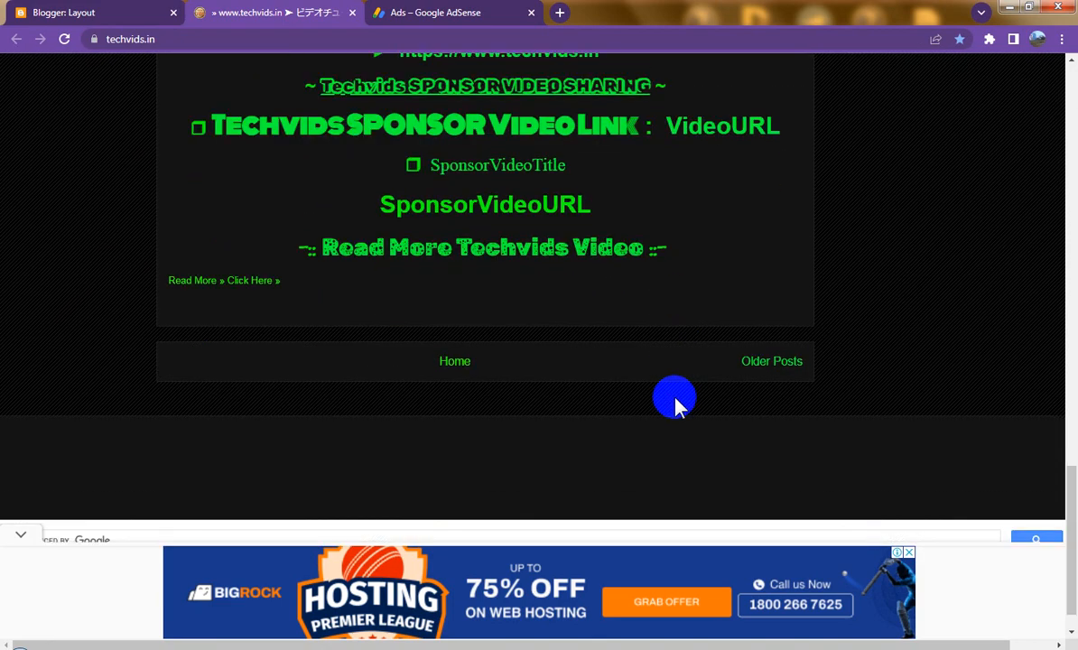
{"action": "scroll", "coordinate": [675, 403], "scroll_direction": "up", "scroll_amount": 8}
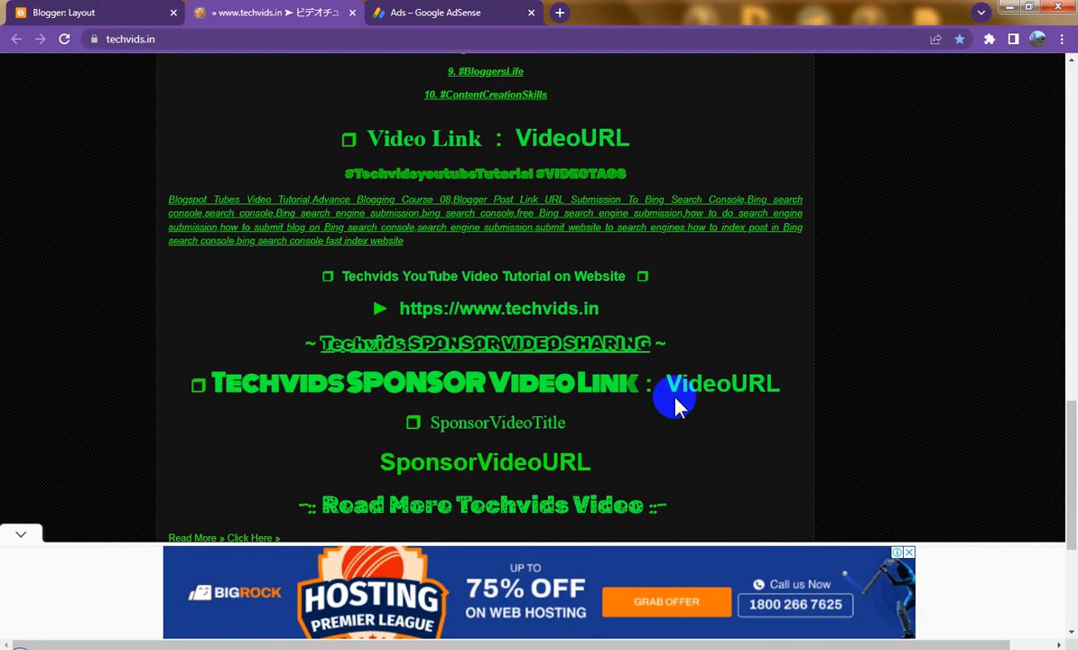
{"action": "scroll", "coordinate": [677, 404], "scroll_direction": "up", "scroll_amount": 5}
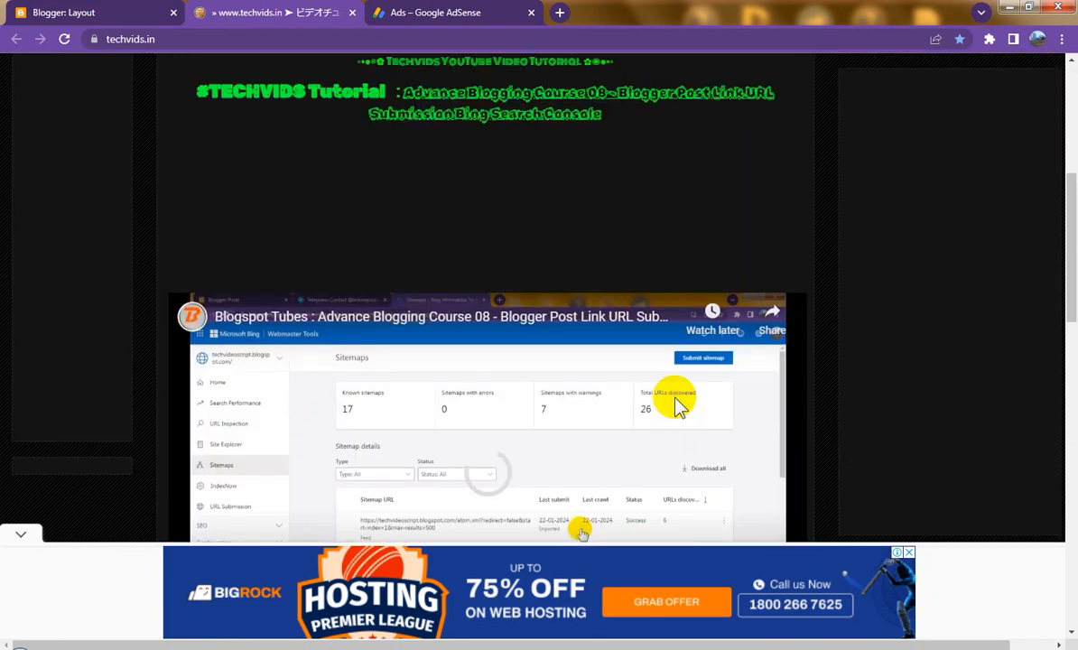